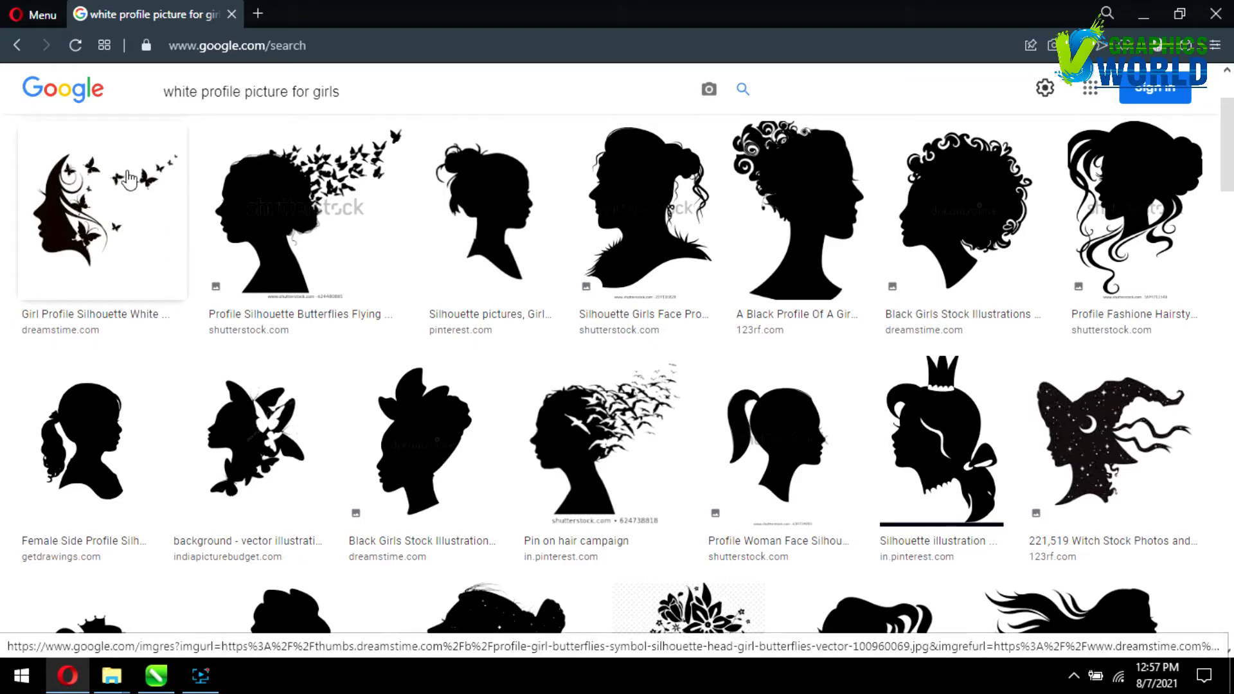
Open the girl profile silhouette with butterflies from the image results in its own tab and save it to New folder
{"action": "left_click", "coordinate": [130, 205]}
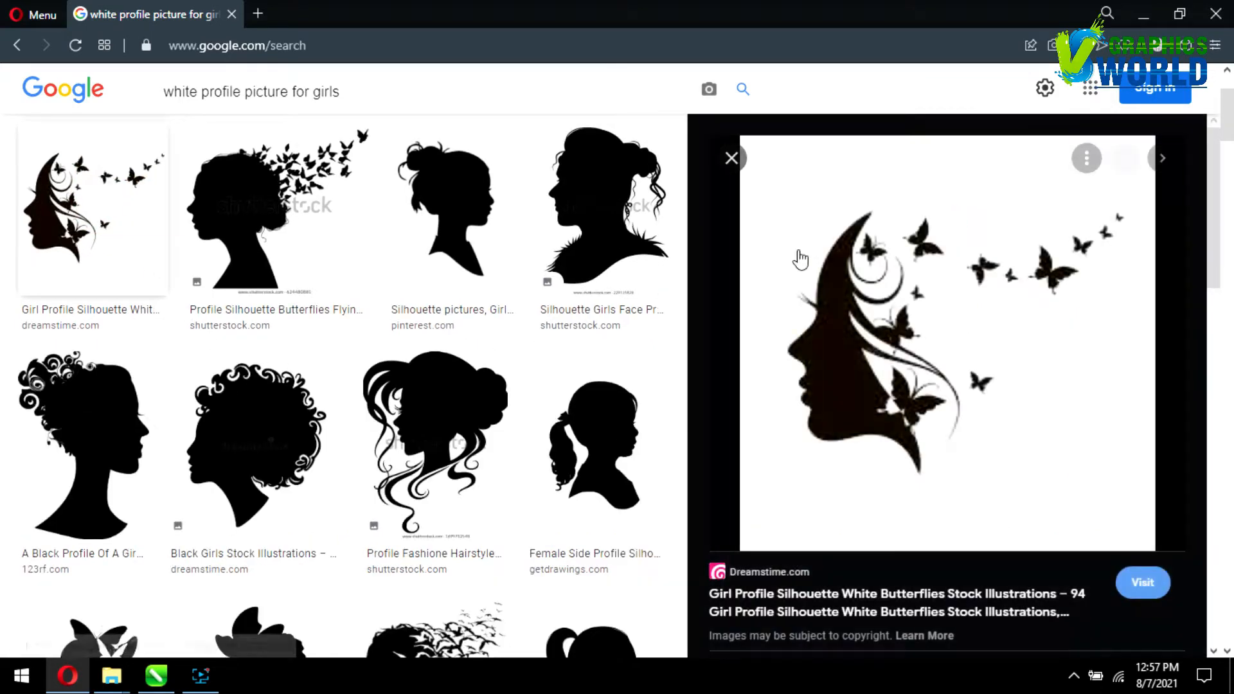
{"action": "right_click", "coordinate": [908, 328]}
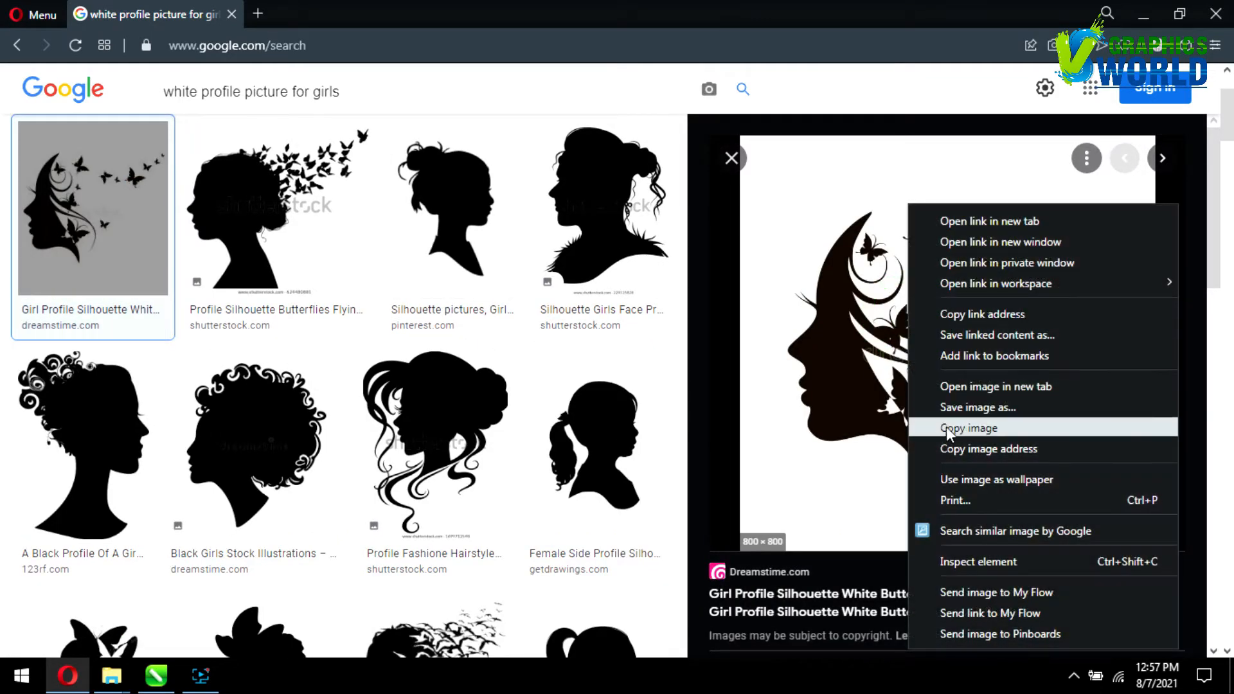
{"action": "left_click", "coordinate": [986, 387]}
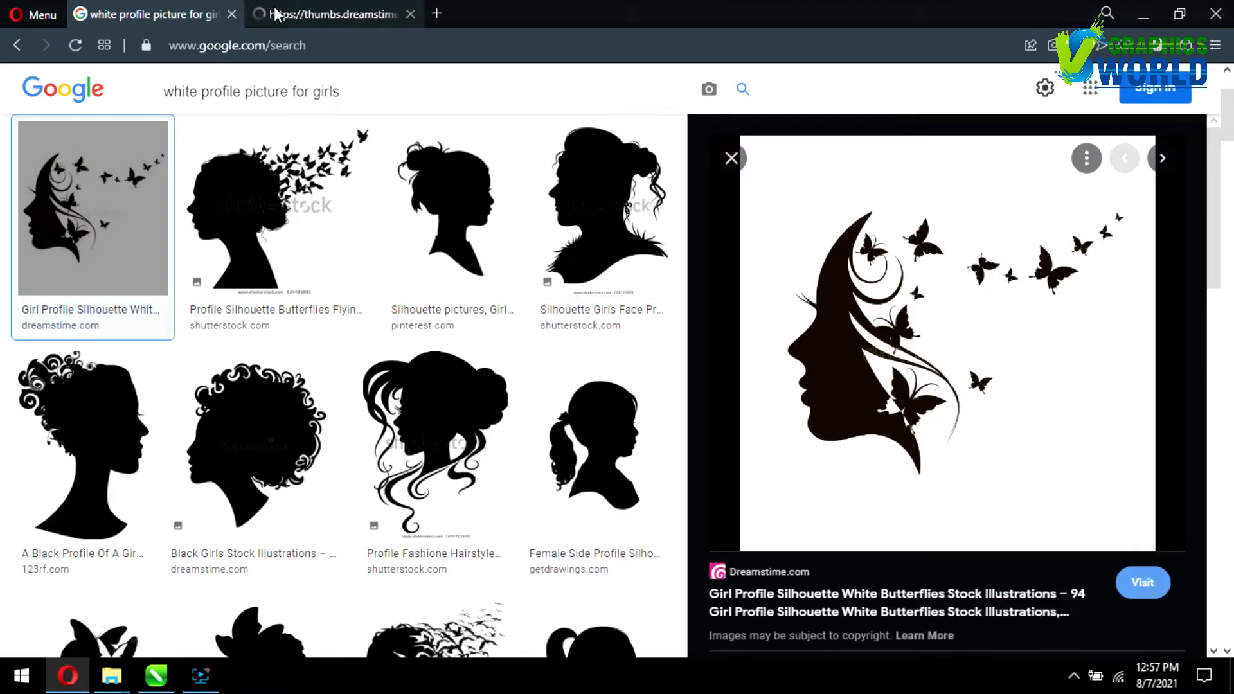
{"action": "left_click", "coordinate": [283, 18]}
{"action": "left_click_drag", "start_coordinate": [530, 229], "coordinate": [394, 315]}
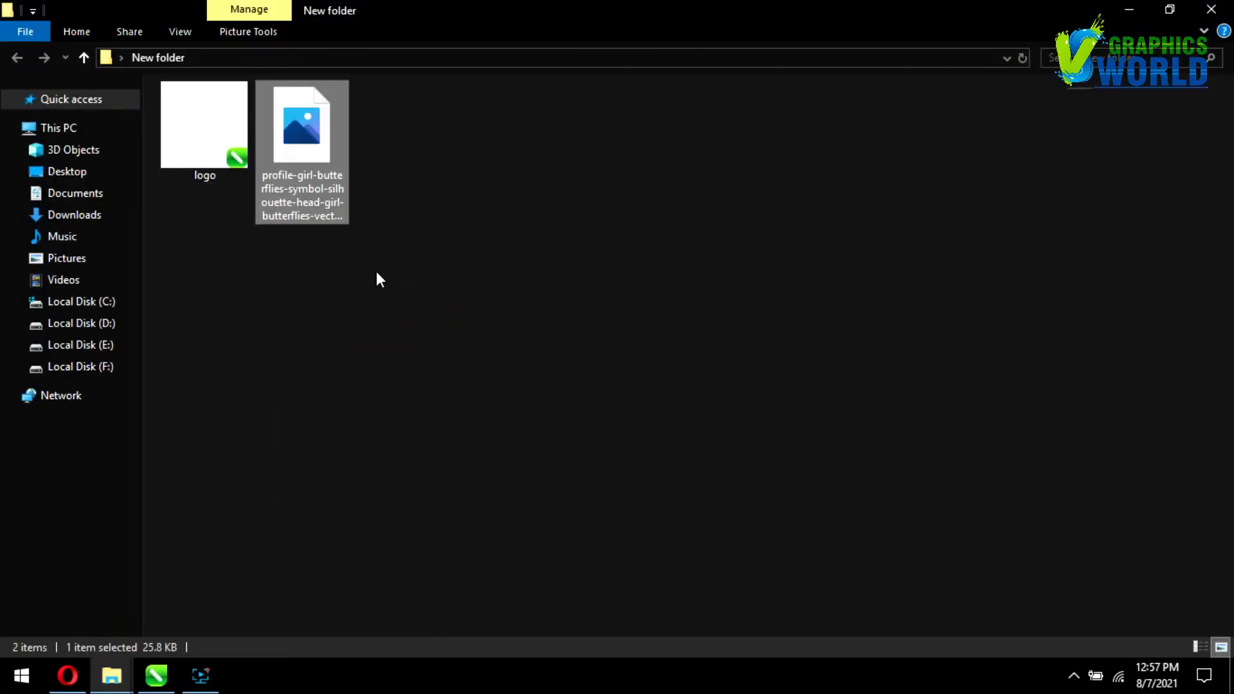
Switch to CorelDRAW and place the saved silhouette picture on the page of logo.cdr, about 85 mm square
{"action": "left_click_drag", "start_coordinate": [325, 154], "coordinate": [444, 419]}
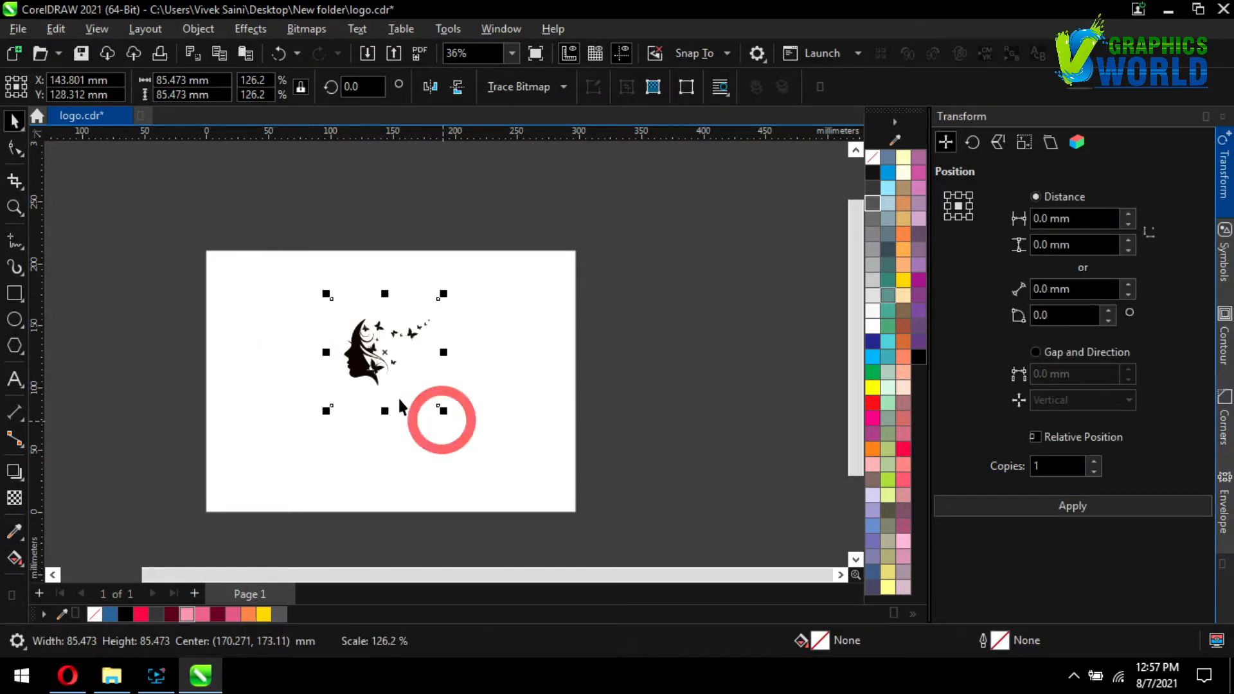
{"action": "scroll", "coordinate": [362, 349], "scroll_direction": "up", "scroll_amount": 3}
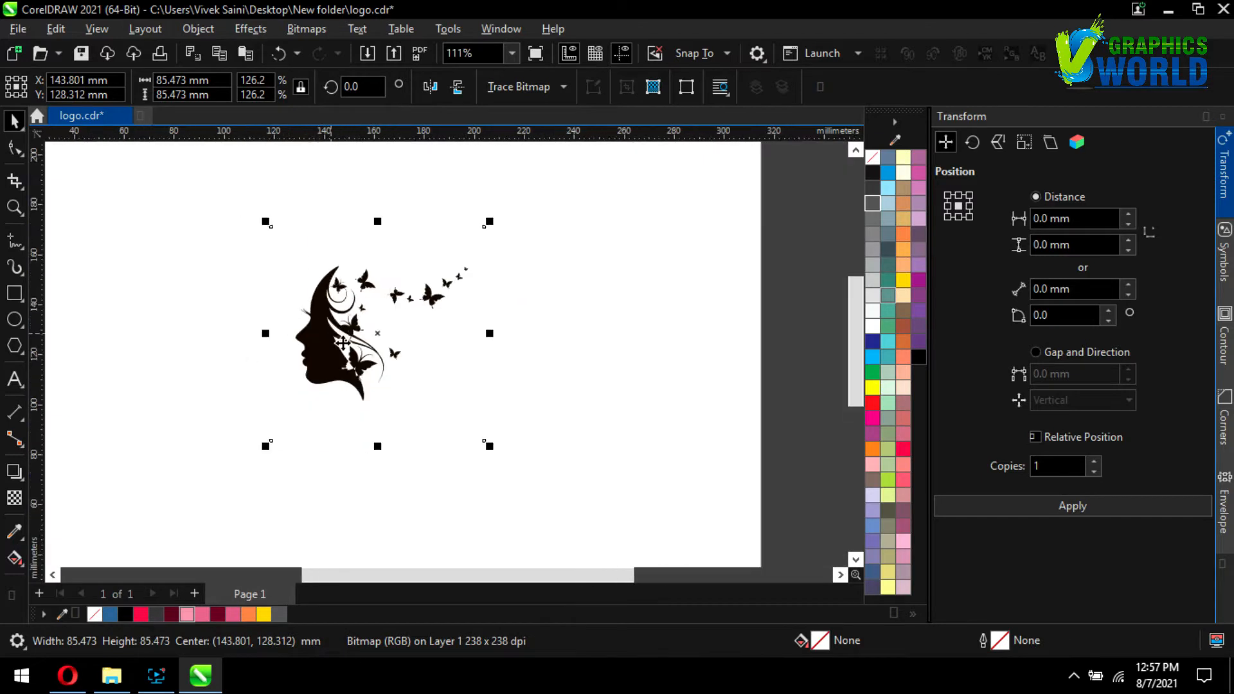
{"action": "scroll", "coordinate": [338, 345], "scroll_direction": "down", "scroll_amount": 1}
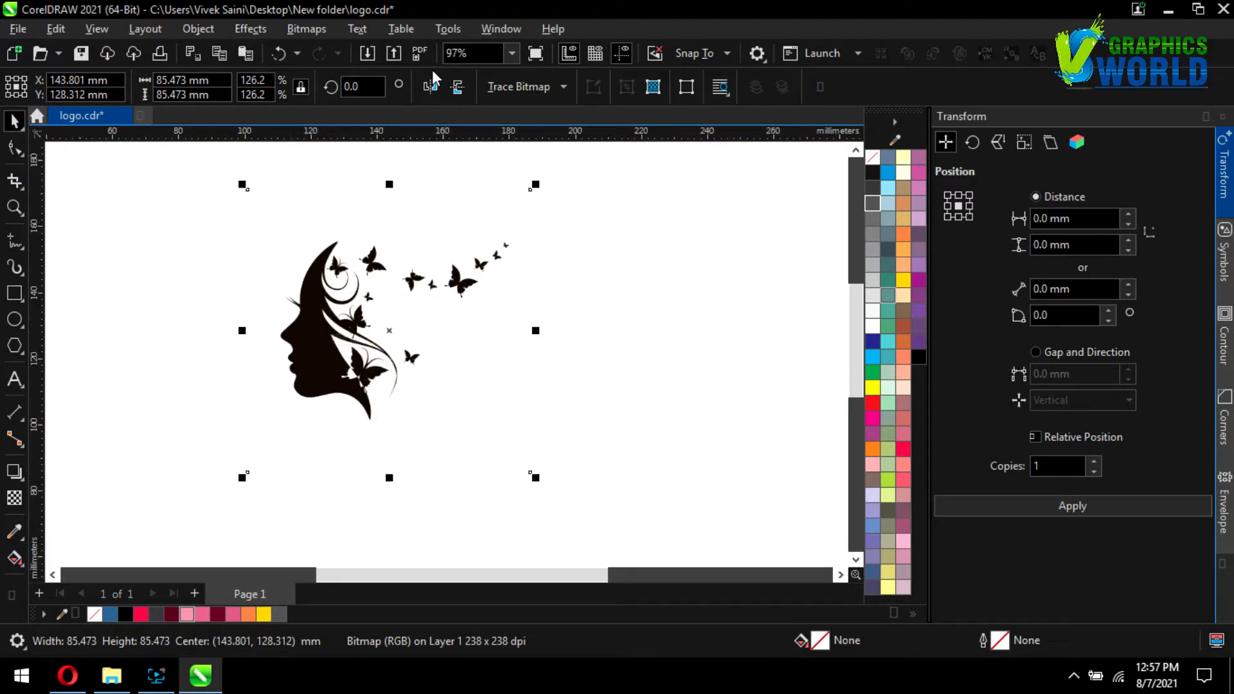
Vectorize the silhouette bitmap with Quick Trace and delete the original bitmap beneath the traced copy
{"action": "left_click", "coordinate": [564, 87]}
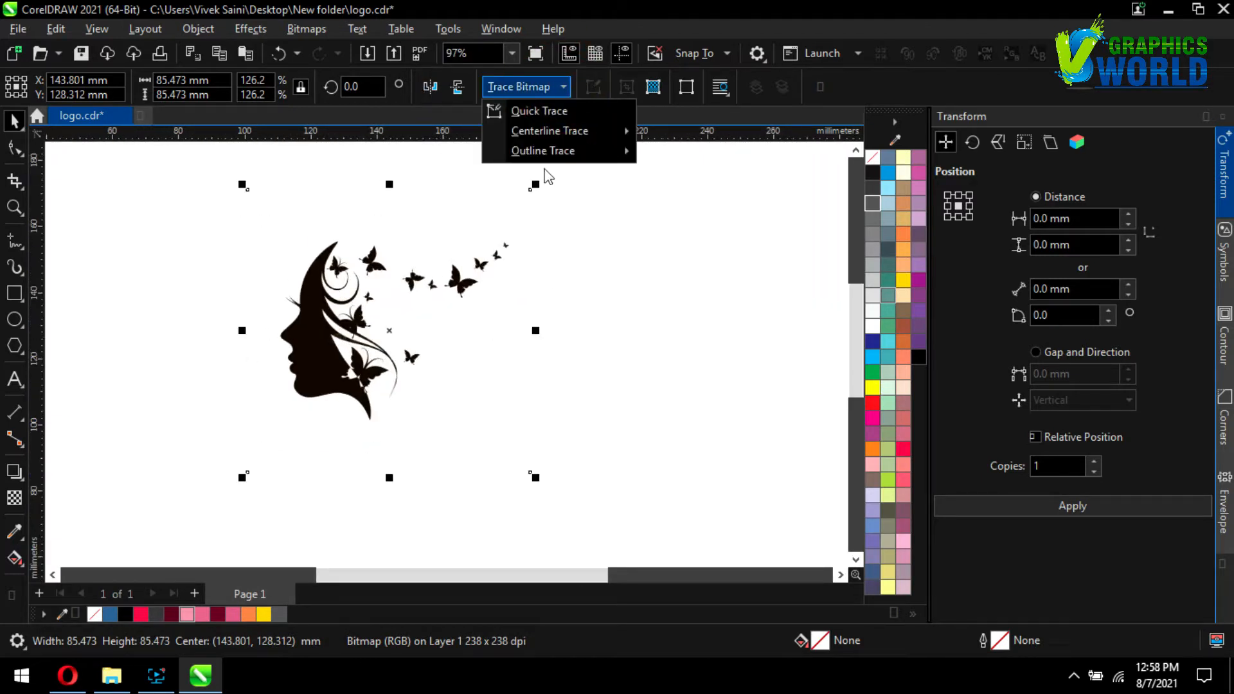
{"action": "left_click", "coordinate": [557, 113]}
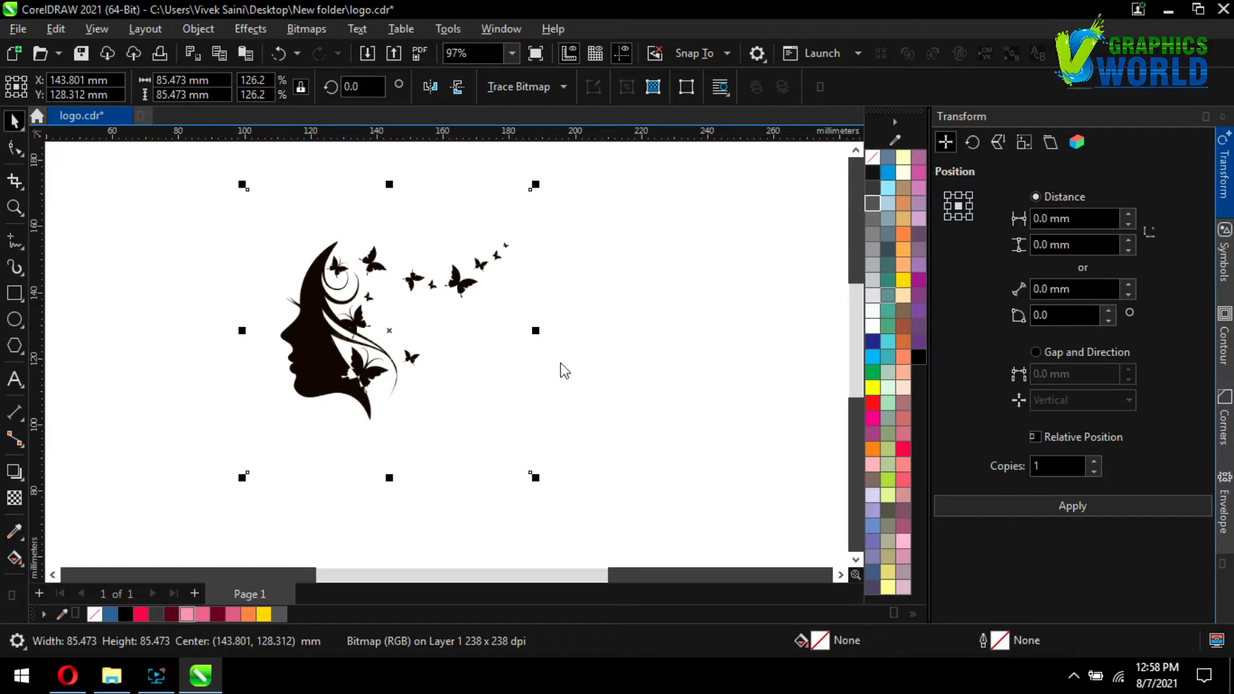
{"action": "mouse_move", "coordinate": [311, 360]}
{"action": "left_mouse_down"}
{"action": "mouse_move", "coordinate": [526, 365]}
{"action": "mouse_move", "coordinate": [342, 380]}
{"action": "left_mouse_up"}
{"action": "left_click", "coordinate": [323, 381]}
{"action": "key", "text": "Delete"}
Ungroup the traced silhouette and delete its white background square
{"action": "right_click", "coordinate": [342, 380]}
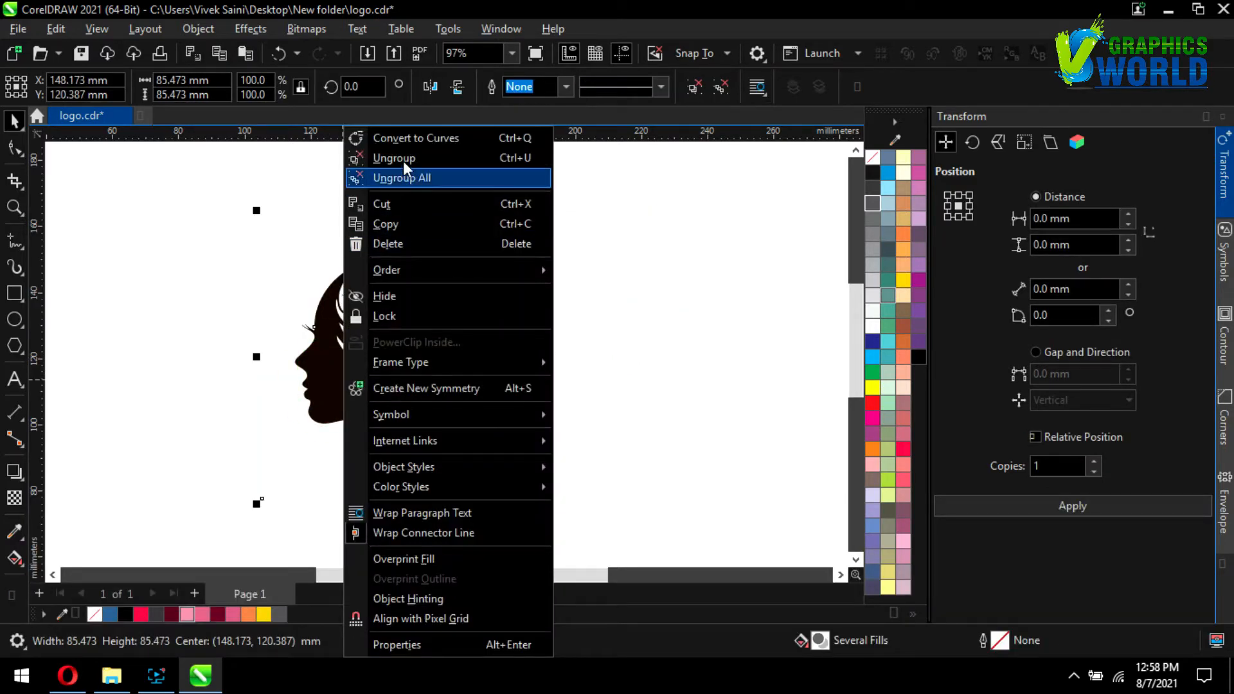
{"action": "left_click", "coordinate": [399, 160]}
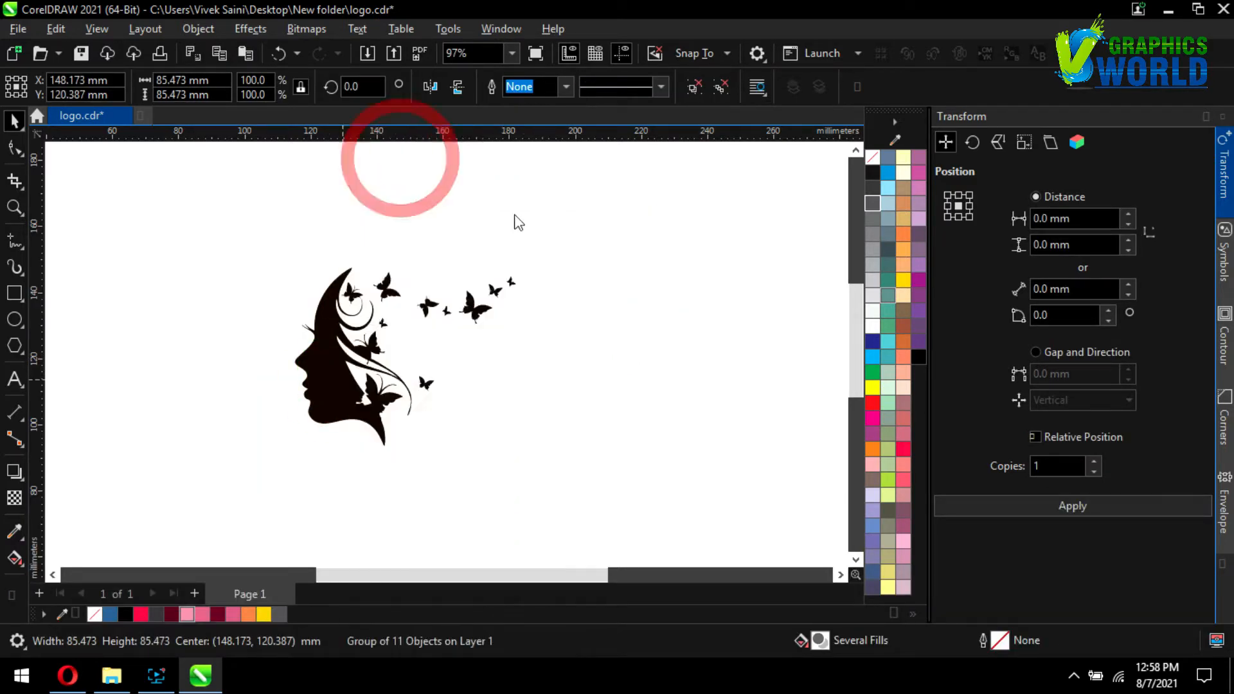
{"action": "left_click", "coordinate": [539, 242]}
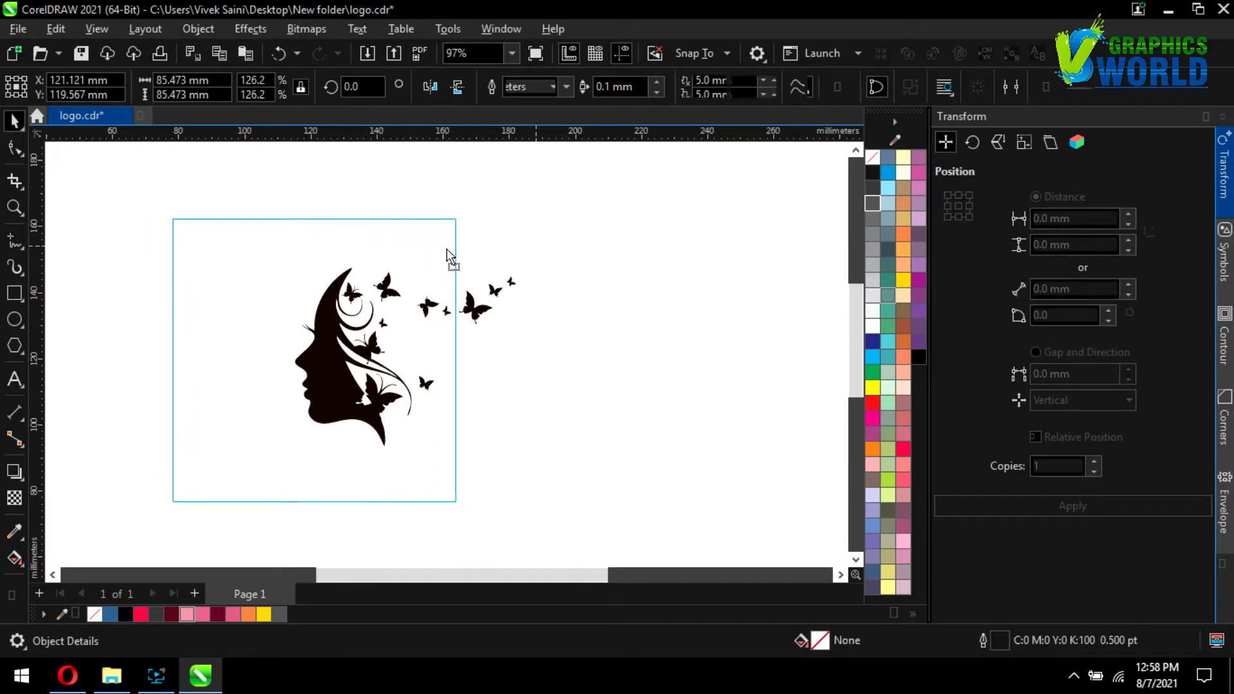
{"action": "left_click", "coordinate": [450, 252]}
{"action": "key", "text": "Delete"}
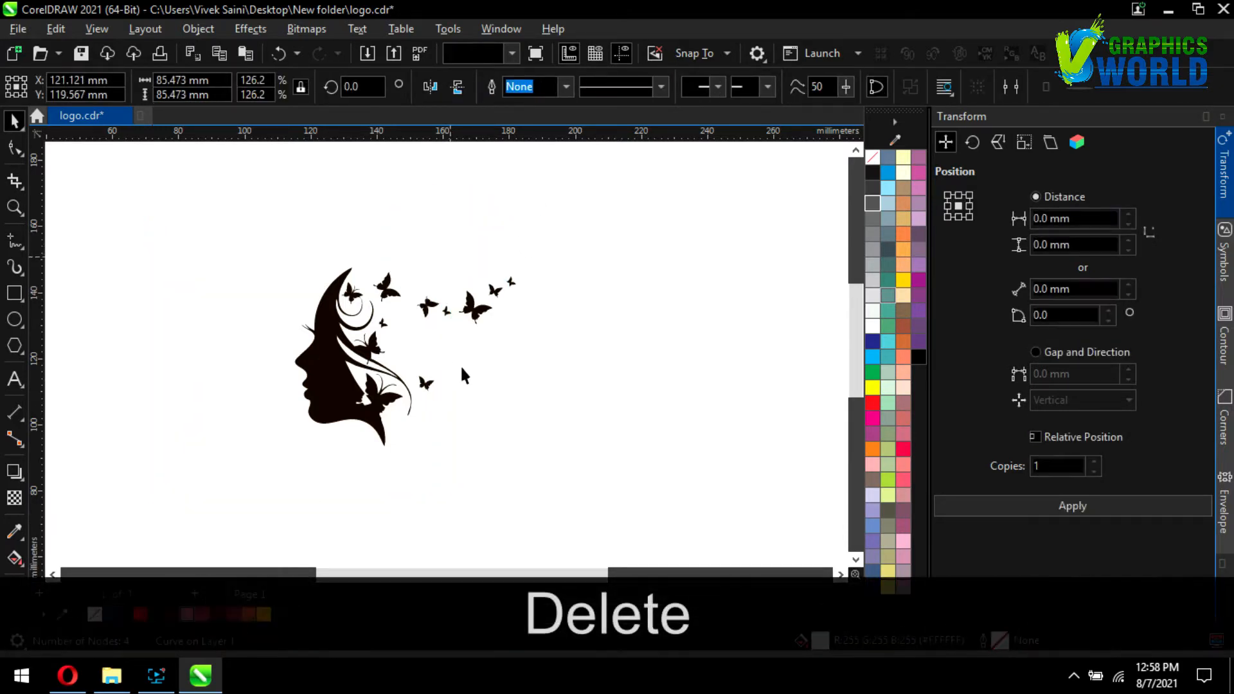
Delete the white strand shape inside the girl's hair above the large butterfly
{"action": "scroll", "coordinate": [357, 386], "scroll_direction": "up", "scroll_amount": 2}
{"action": "scroll", "coordinate": [345, 355], "scroll_direction": "up", "scroll_amount": 1}
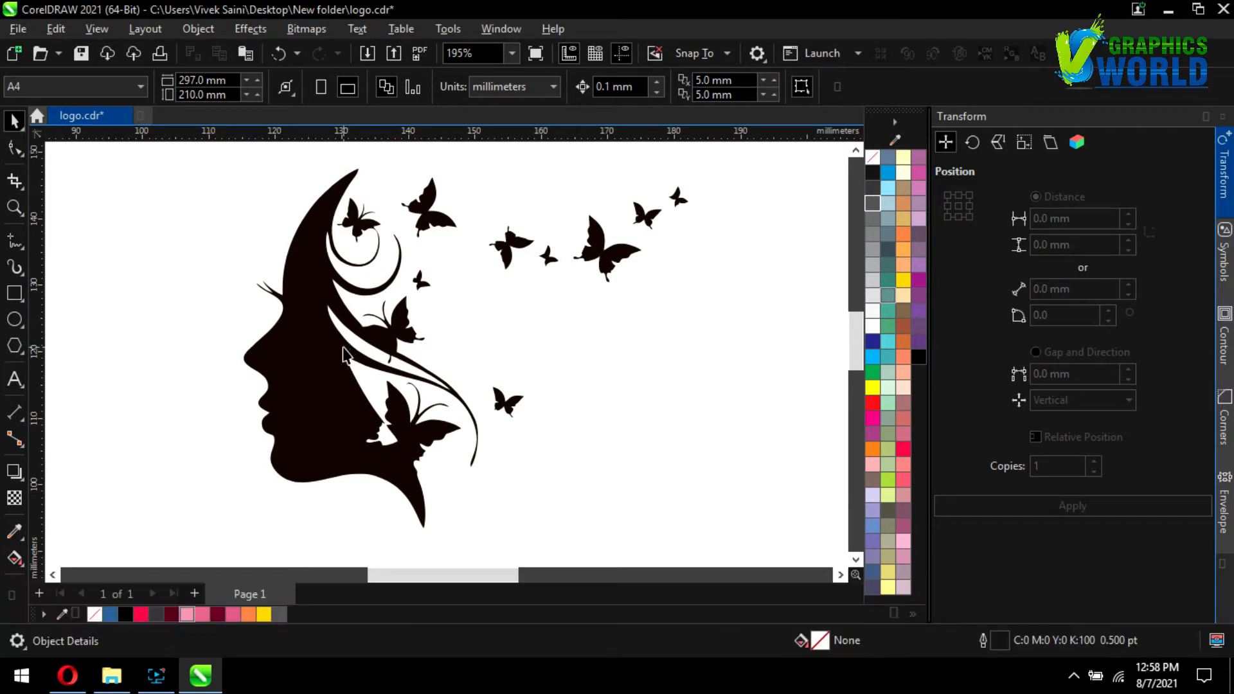
{"action": "left_click", "coordinate": [349, 344]}
{"action": "left_click_drag", "start_coordinate": [349, 344], "coordinate": [201, 347]}
{"action": "key", "text": "Delete"}
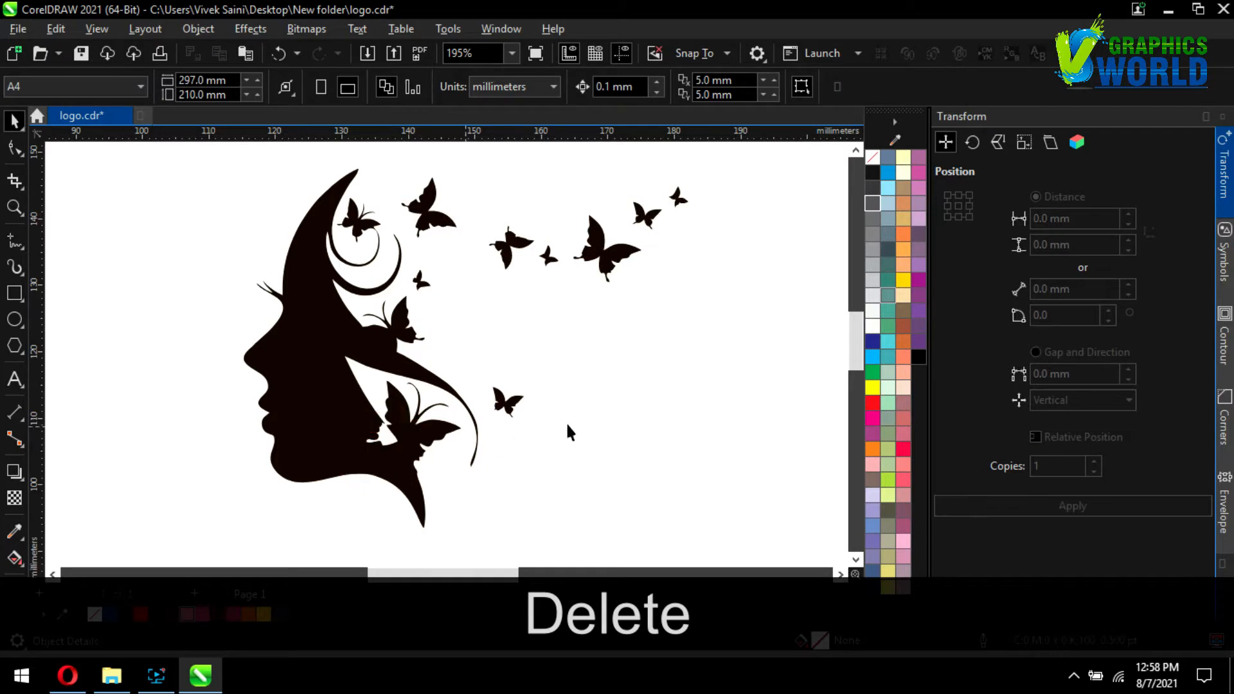
Group the face and butterfly shapes and move the group about 43 mm to the right on the page
{"action": "scroll", "coordinate": [345, 340], "scroll_direction": "down", "scroll_amount": 2}
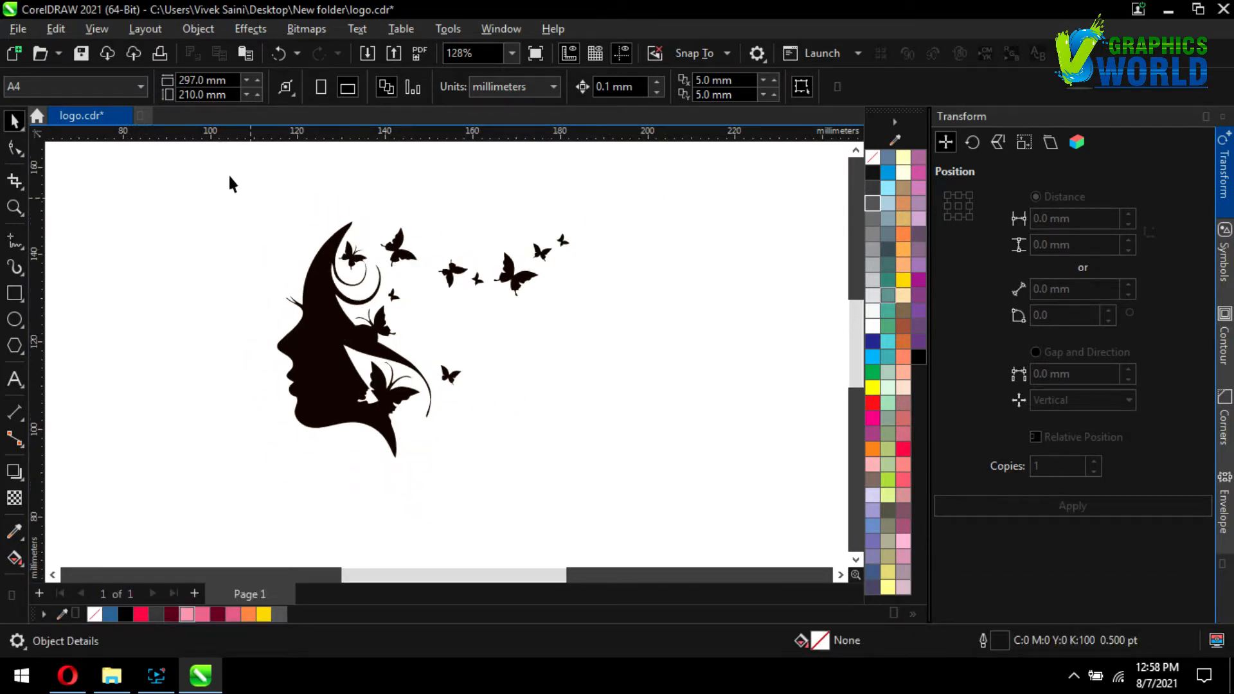
{"action": "left_click_drag", "start_coordinate": [601, 479], "coordinate": [590, 474]}
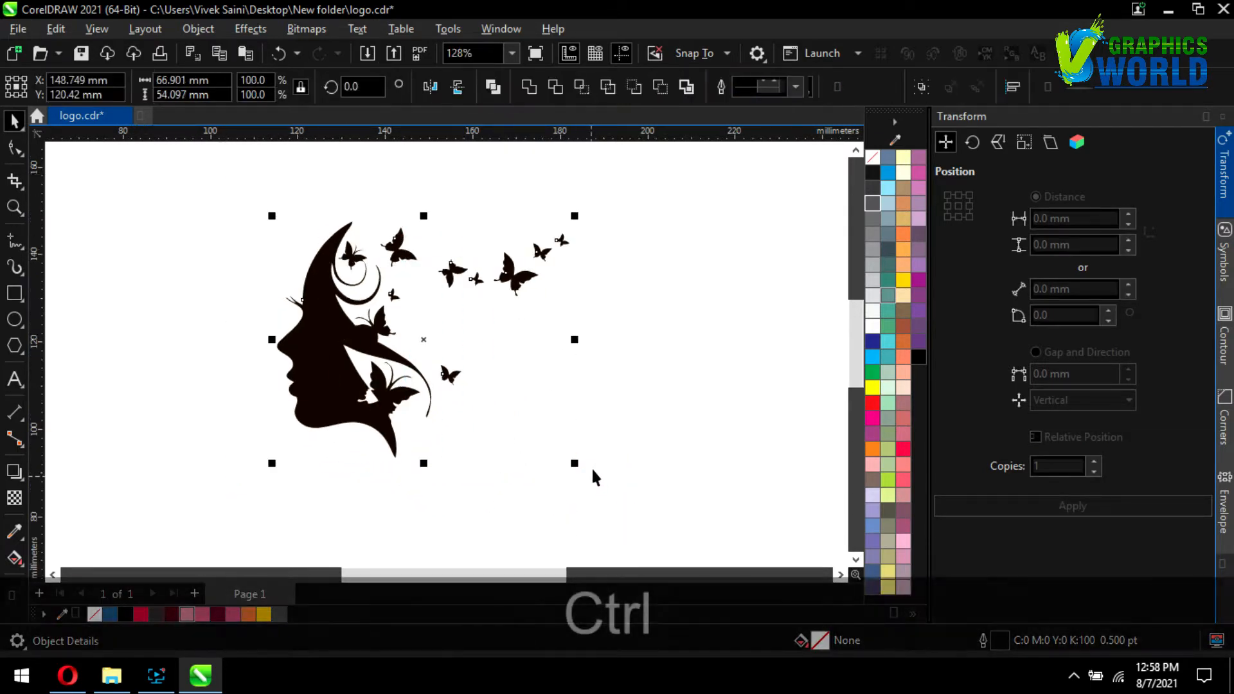
{"action": "key", "text": "ctrl+g"}
{"action": "left_click", "coordinate": [629, 442]}
{"action": "scroll", "coordinate": [443, 437], "scroll_direction": "down", "scroll_amount": 2}
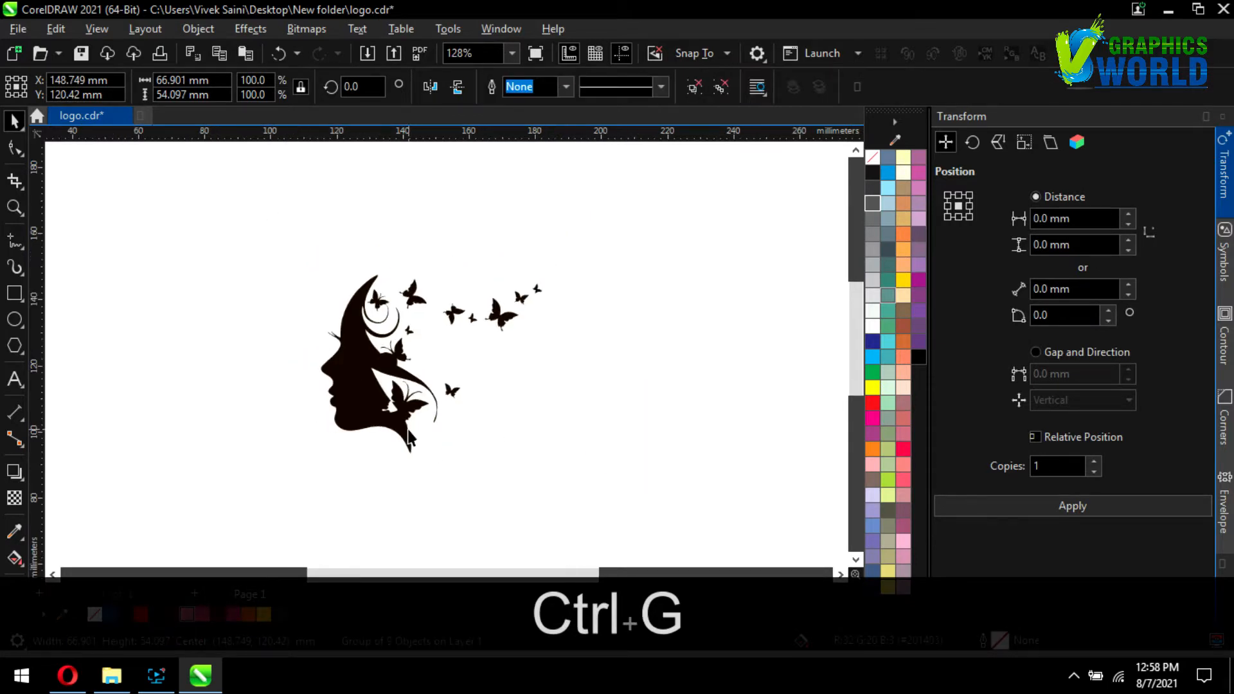
{"action": "left_click_drag", "start_coordinate": [374, 400], "coordinate": [497, 398]}
{"action": "scroll", "coordinate": [497, 399], "scroll_direction": "down", "scroll_amount": 1}
{"action": "scroll", "coordinate": [426, 379], "scroll_direction": "up", "scroll_amount": 1}
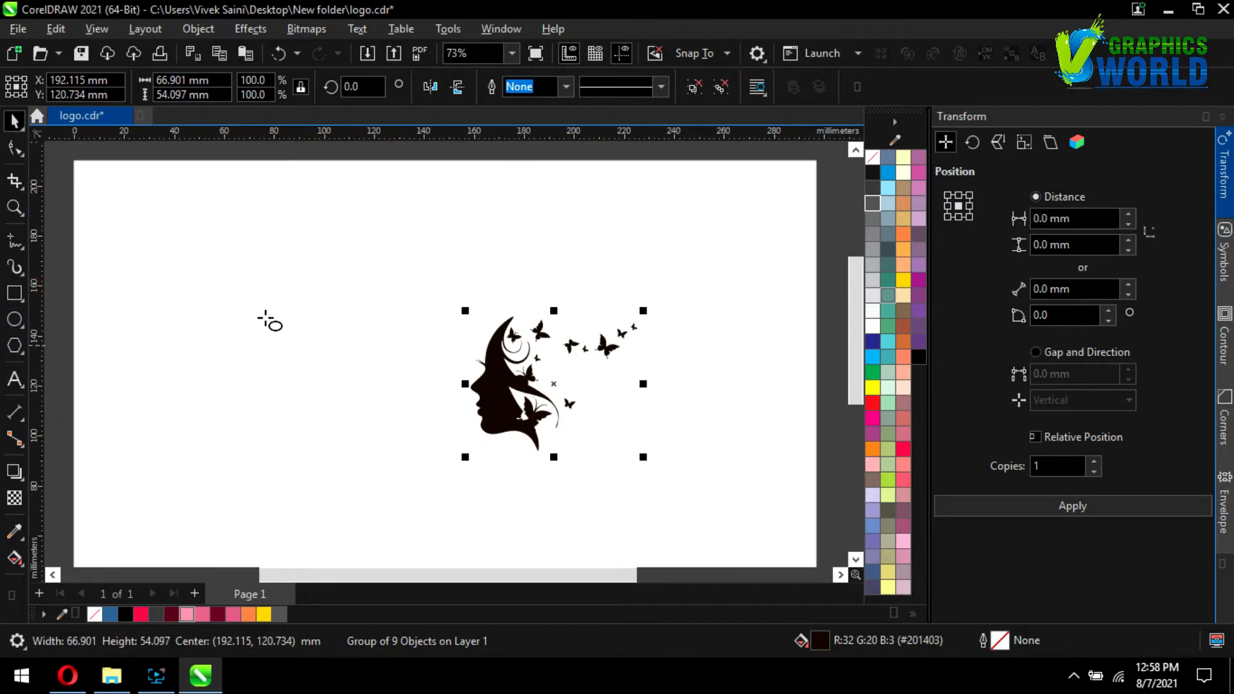
Draw a circle on the empty area left of the silhouette and enlarge it to about 92.5 mm in diameter
{"action": "left_click_drag", "start_coordinate": [265, 319], "coordinate": [466, 534]}
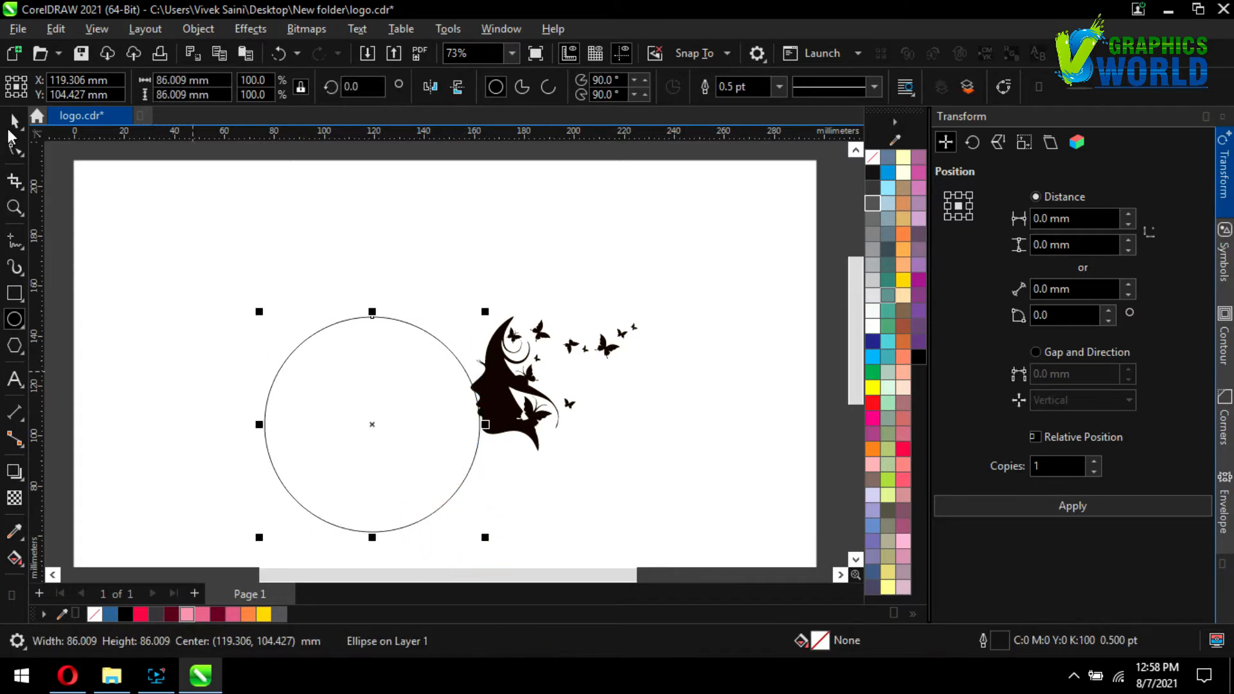
{"action": "left_click_drag", "start_coordinate": [448, 449], "coordinate": [398, 385]}
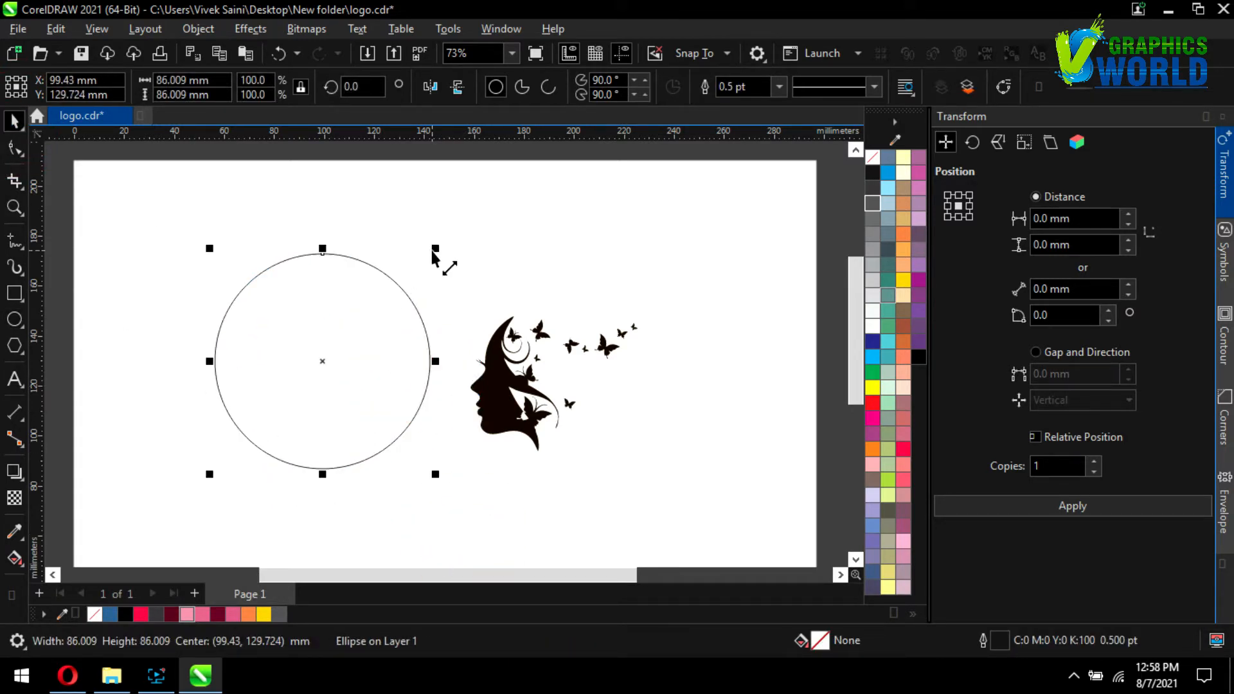
{"action": "left_click_drag", "start_coordinate": [435, 249], "coordinate": [452, 232]}
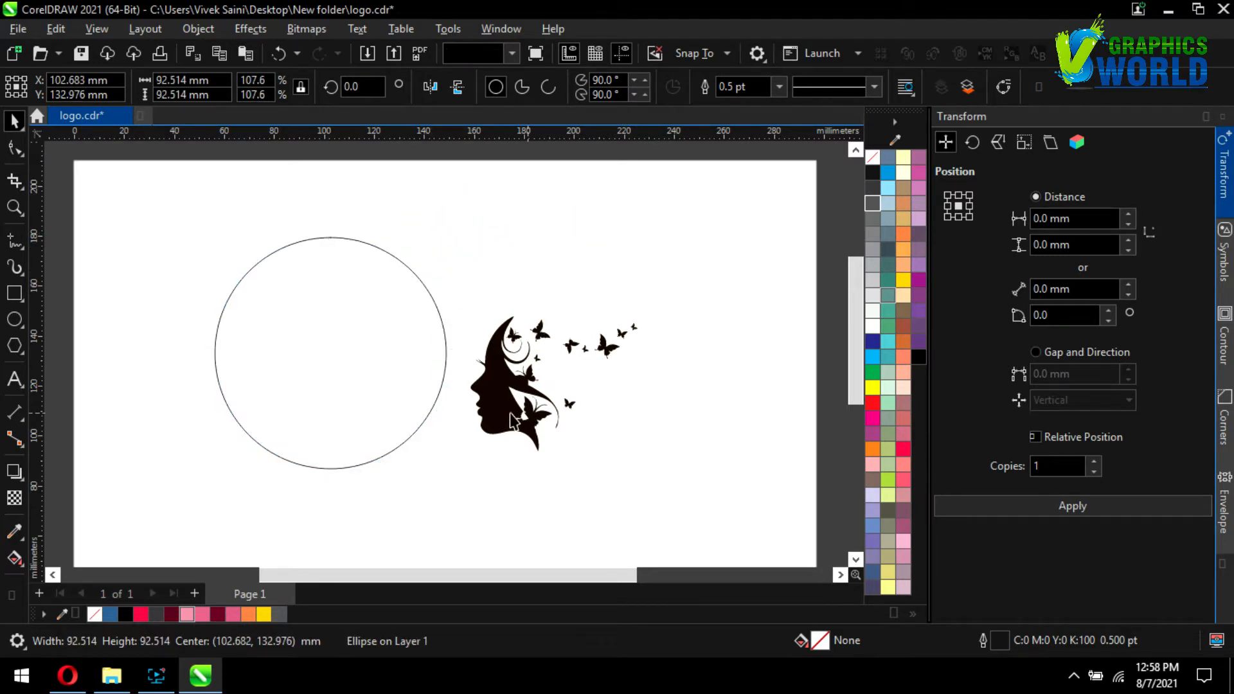
Move the silhouette group into the circle and align the tip of the neck with the circle's lower edge
{"action": "left_click_drag", "start_coordinate": [512, 421], "coordinate": [321, 469]}
{"action": "scroll", "coordinate": [365, 410], "scroll_direction": "up", "scroll_amount": 5}
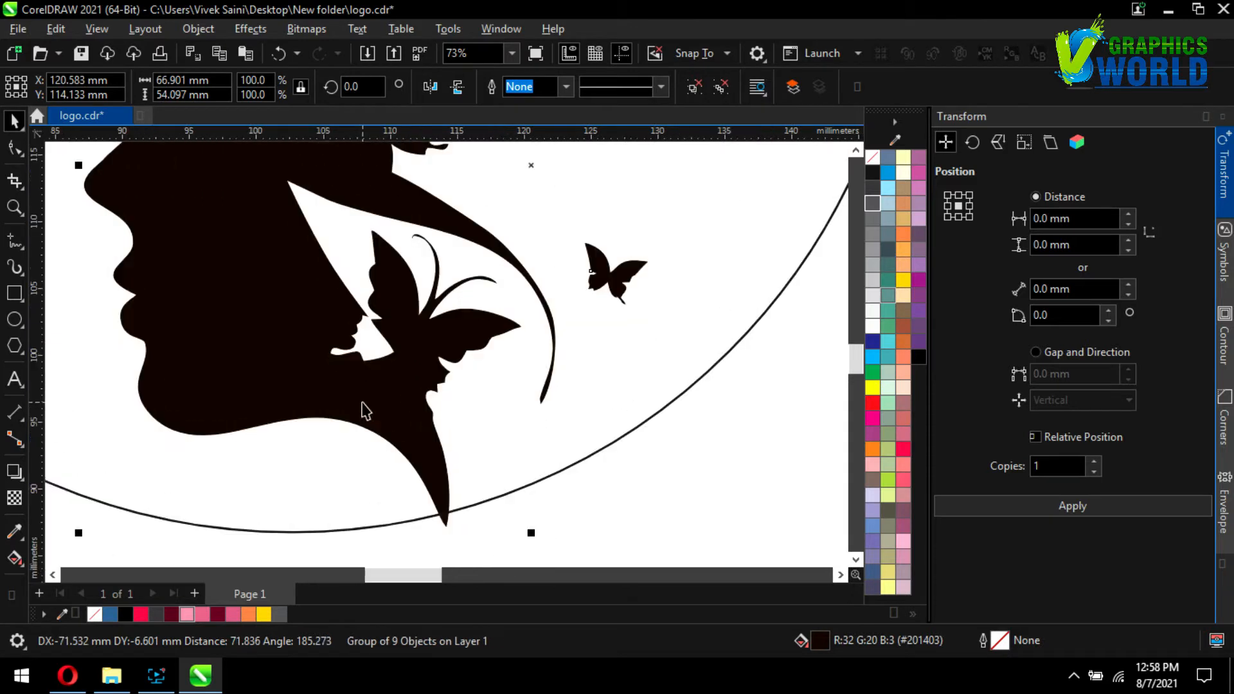
{"action": "left_click", "coordinate": [361, 388], "text": "alt"}
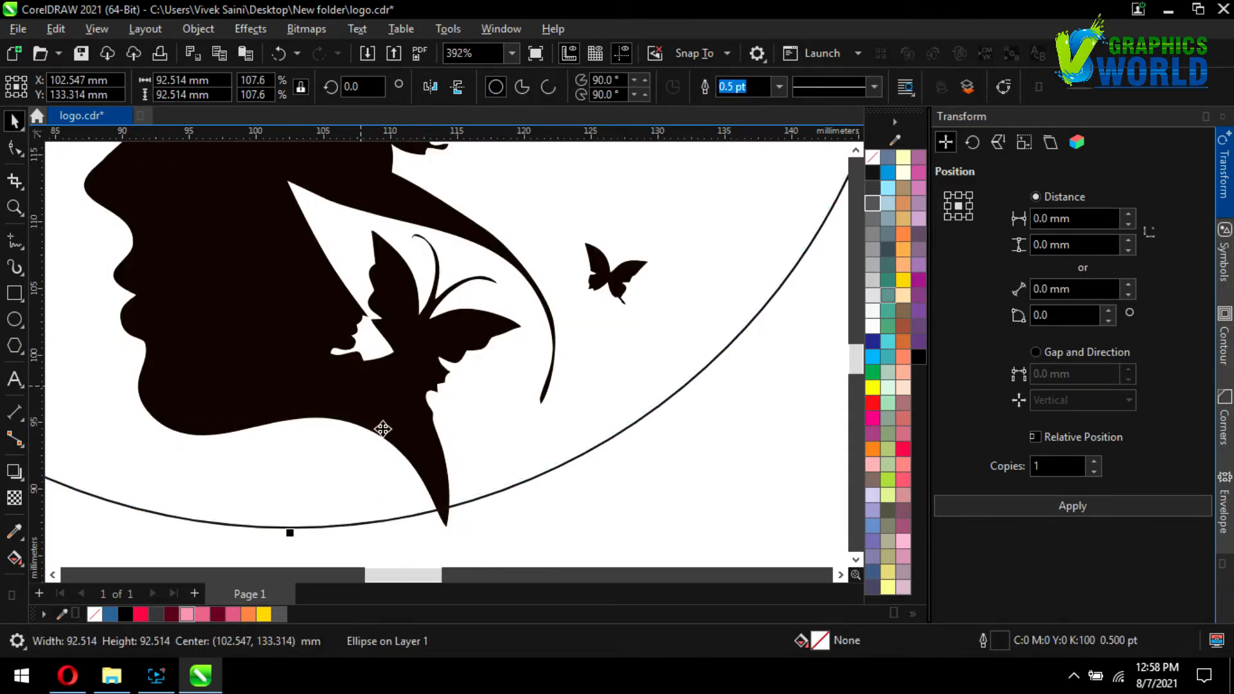
{"action": "left_click", "coordinate": [689, 542]}
{"action": "scroll", "coordinate": [598, 547], "scroll_direction": "down", "scroll_amount": 3}
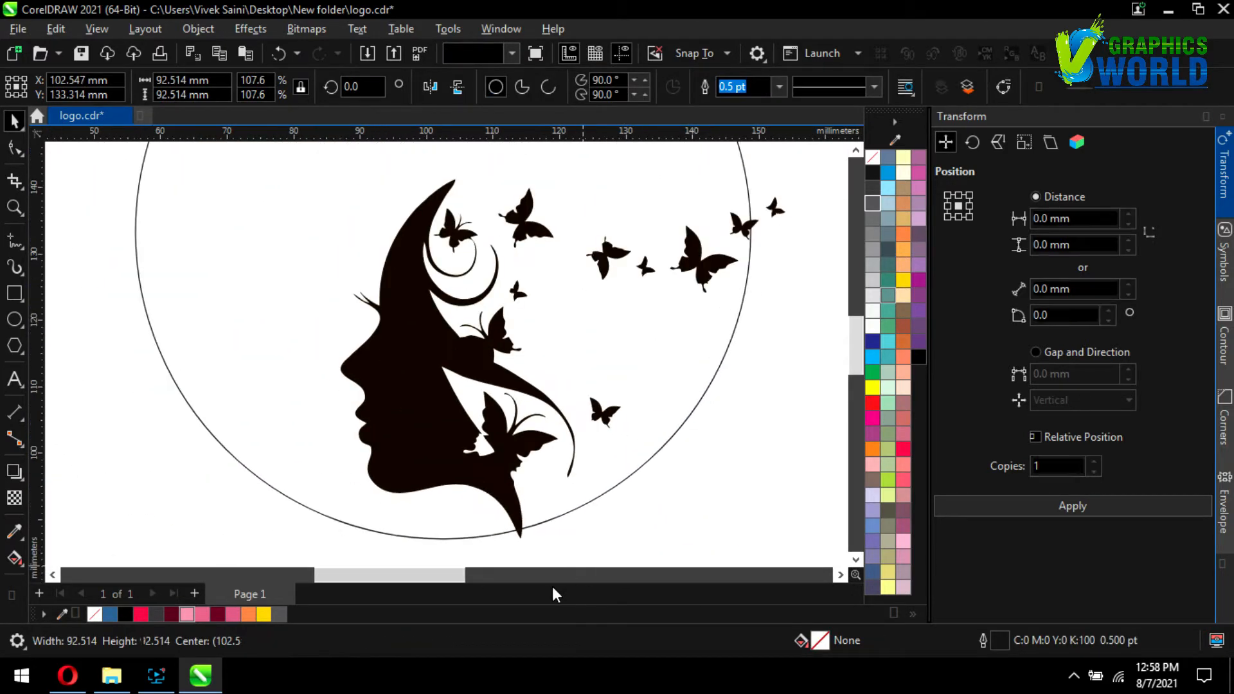
{"action": "scroll", "coordinate": [514, 562], "scroll_direction": "down", "scroll_amount": 1}
{"action": "key", "text": "F3"}
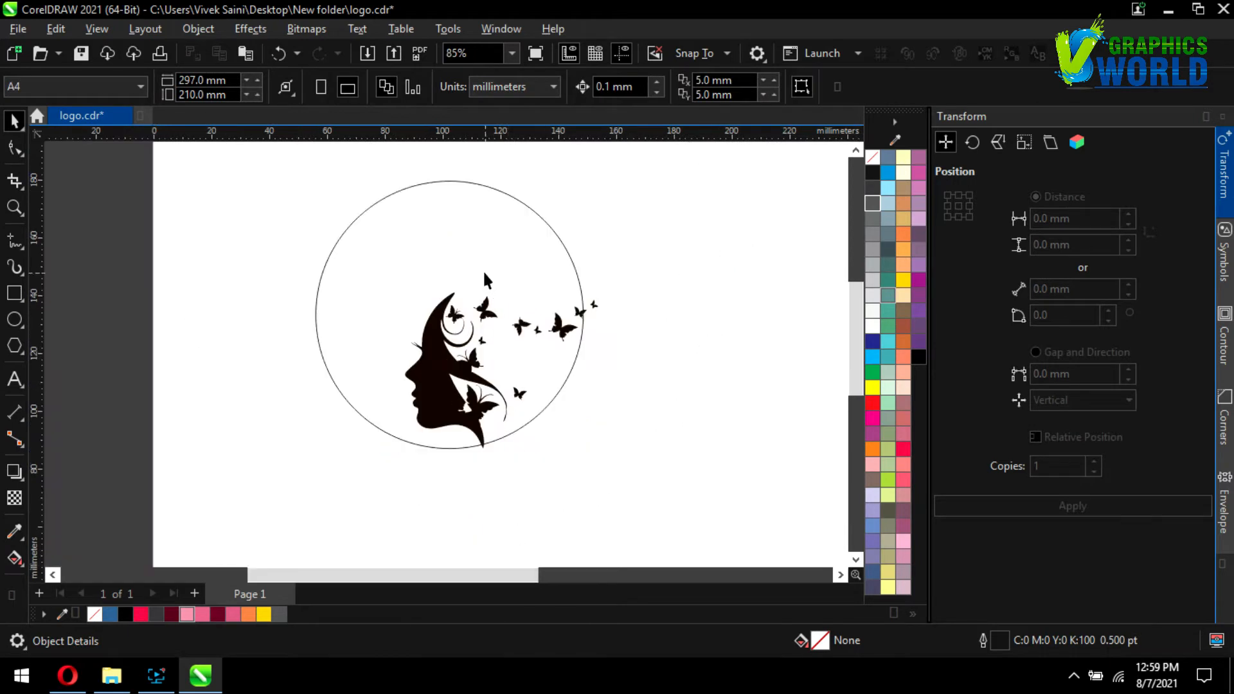
Shrink the circle to about 72 mm in diameter and reposition it around the face with the neck tip on its lower edge
{"action": "scroll", "coordinate": [483, 269], "scroll_direction": "up", "scroll_amount": 1}
{"action": "left_click", "coordinate": [483, 260]}
{"action": "left_click_drag", "start_coordinate": [289, 166], "coordinate": [321, 226]}
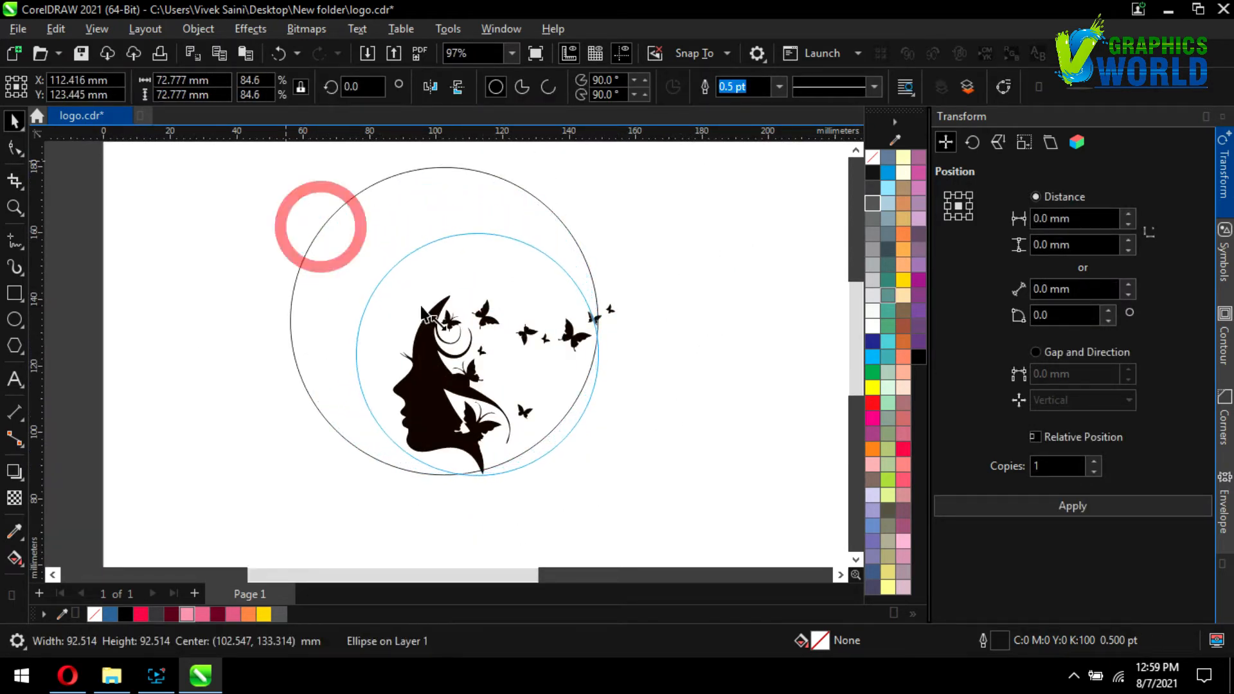
{"action": "left_click_drag", "start_coordinate": [504, 279], "coordinate": [481, 281]}
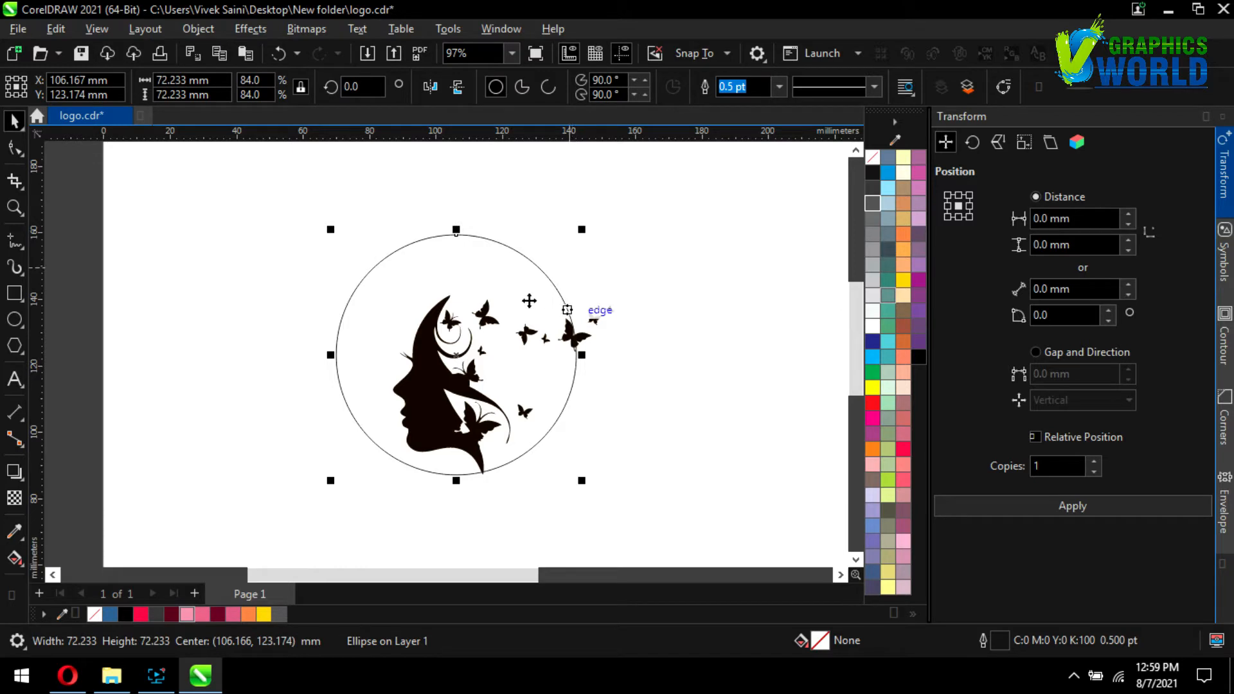
{"action": "scroll", "coordinate": [460, 385], "scroll_direction": "up", "scroll_amount": 3}
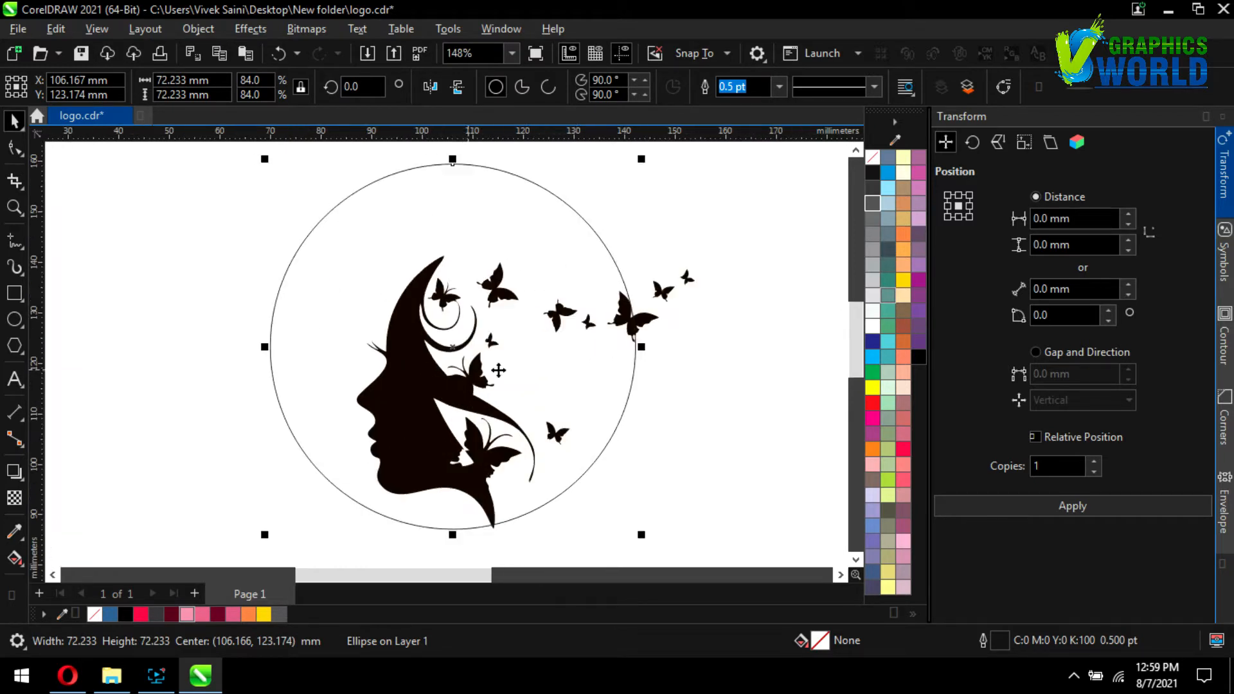
{"action": "scroll", "coordinate": [329, 340], "scroll_direction": "down", "scroll_amount": 1}
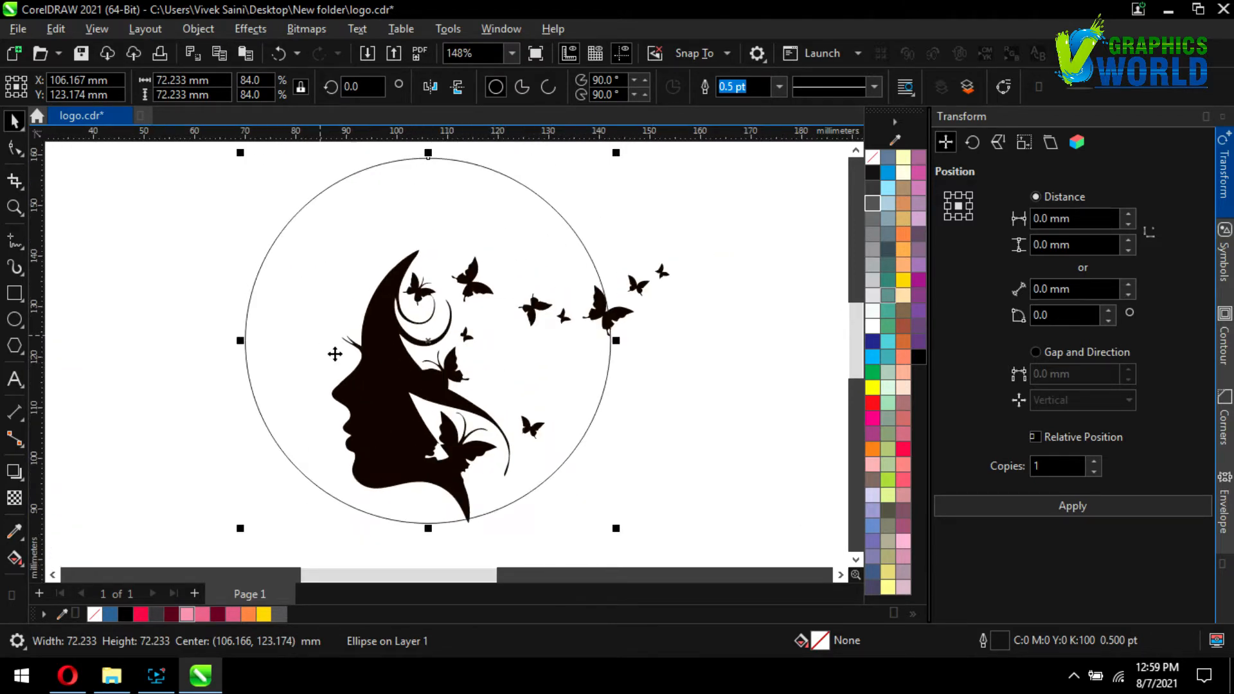
{"action": "left_click", "coordinate": [726, 451]}
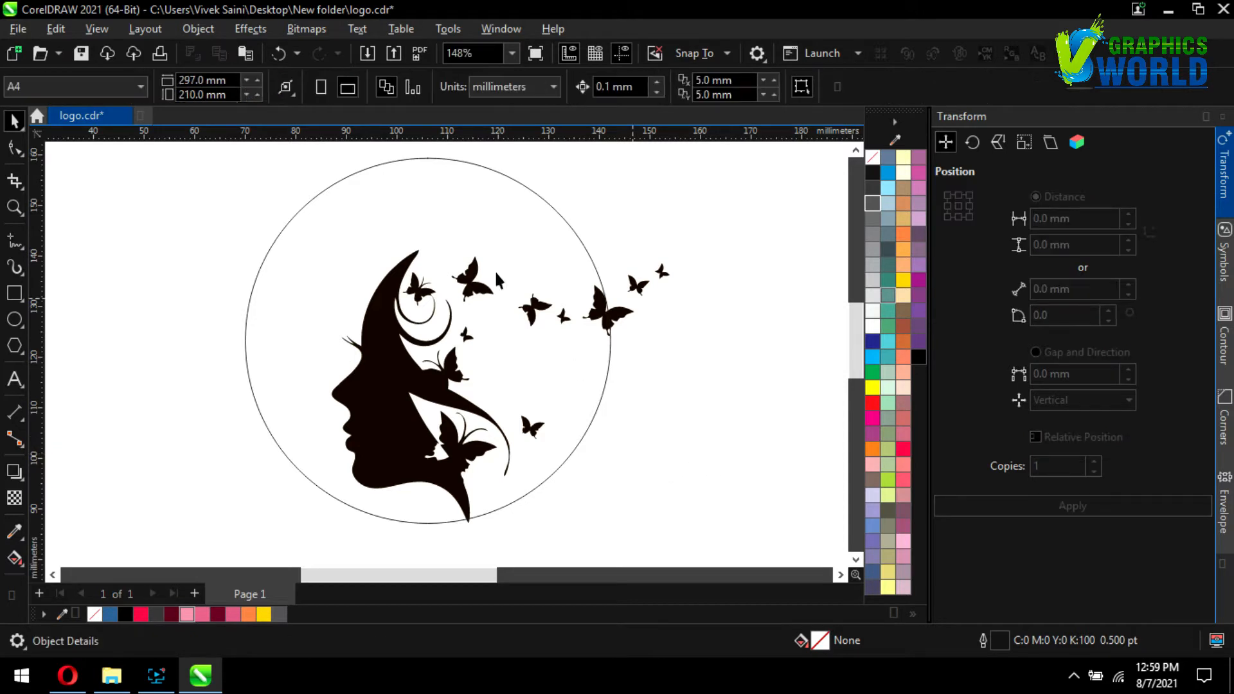
Duplicate the circle and move the copy about 18 mm lower so its upper edge meets the tip of the hair
{"action": "left_click", "coordinate": [501, 175]}
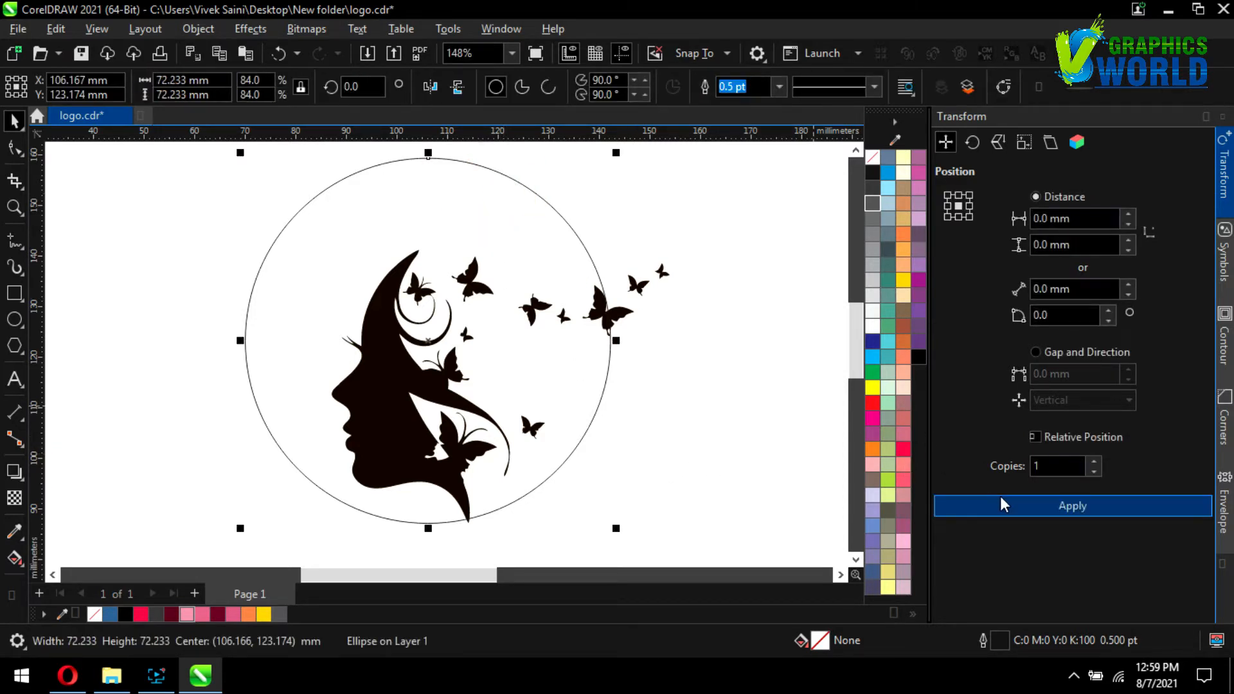
{"action": "left_click", "coordinate": [1001, 498]}
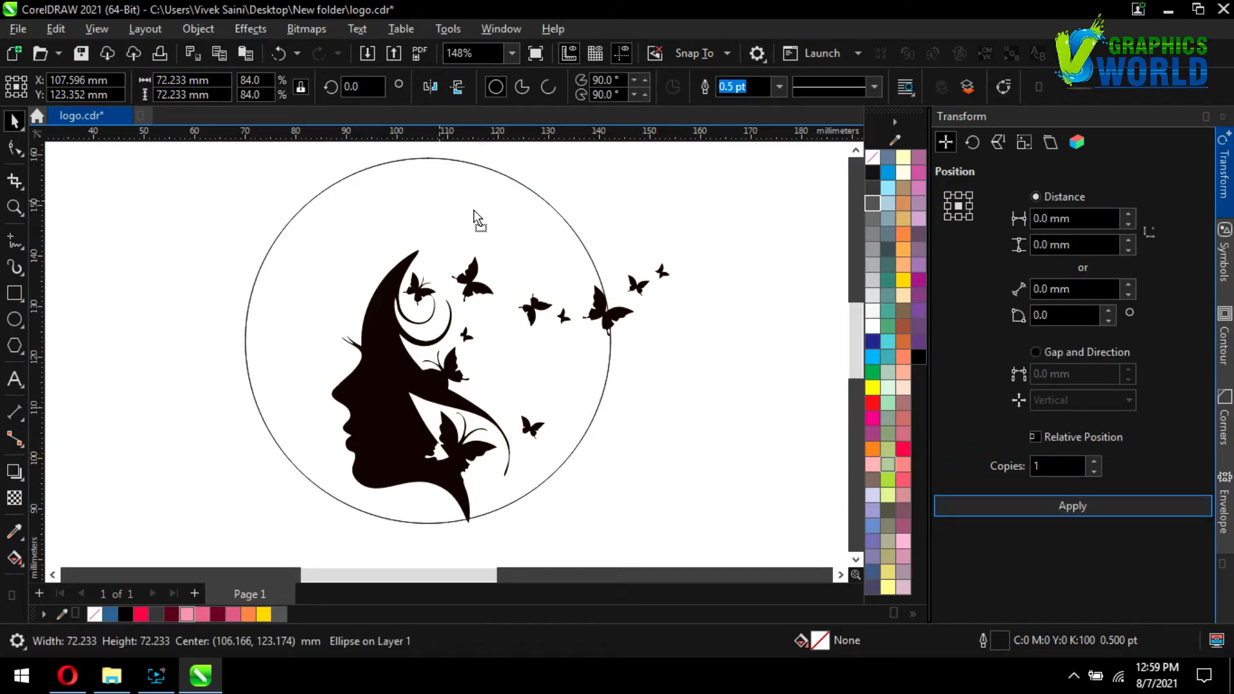
{"action": "left_click_drag", "start_coordinate": [473, 210], "coordinate": [420, 291]}
{"action": "scroll", "coordinate": [421, 219], "scroll_direction": "up", "scroll_amount": 4}
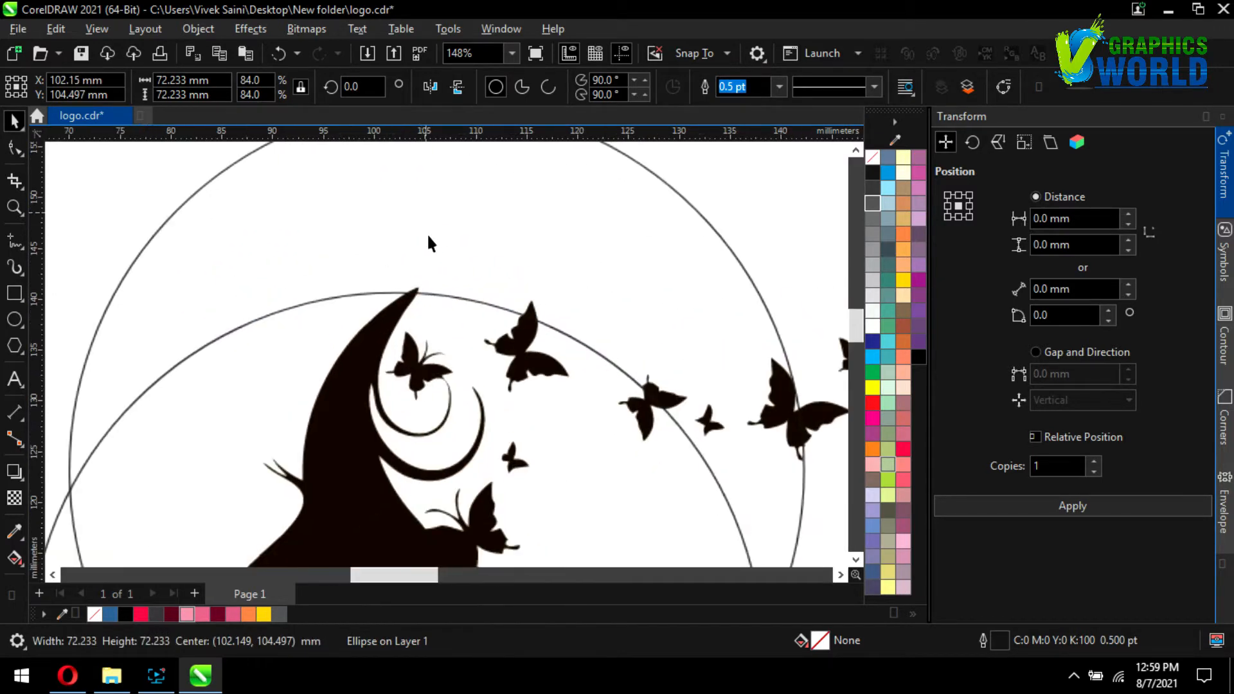
{"action": "left_click_drag", "start_coordinate": [427, 358], "coordinate": [418, 307]}
{"action": "scroll", "coordinate": [405, 277], "scroll_direction": "down", "scroll_amount": 1}
{"action": "scroll", "coordinate": [404, 270], "scroll_direction": "down", "scroll_amount": 3}
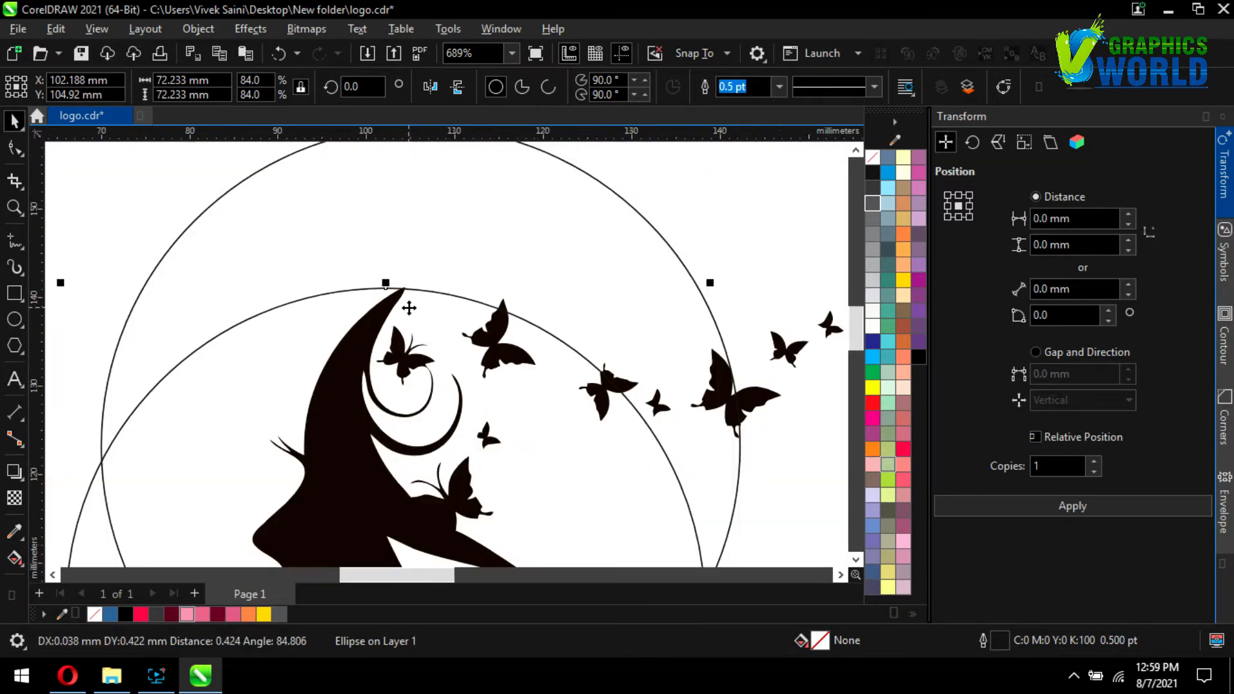
Smart-fill the upper crescent, the region behind the hair and the region in front of the face with blue
{"action": "scroll", "coordinate": [412, 323], "scroll_direction": "up", "scroll_amount": 1}
{"action": "left_click", "coordinate": [609, 364]}
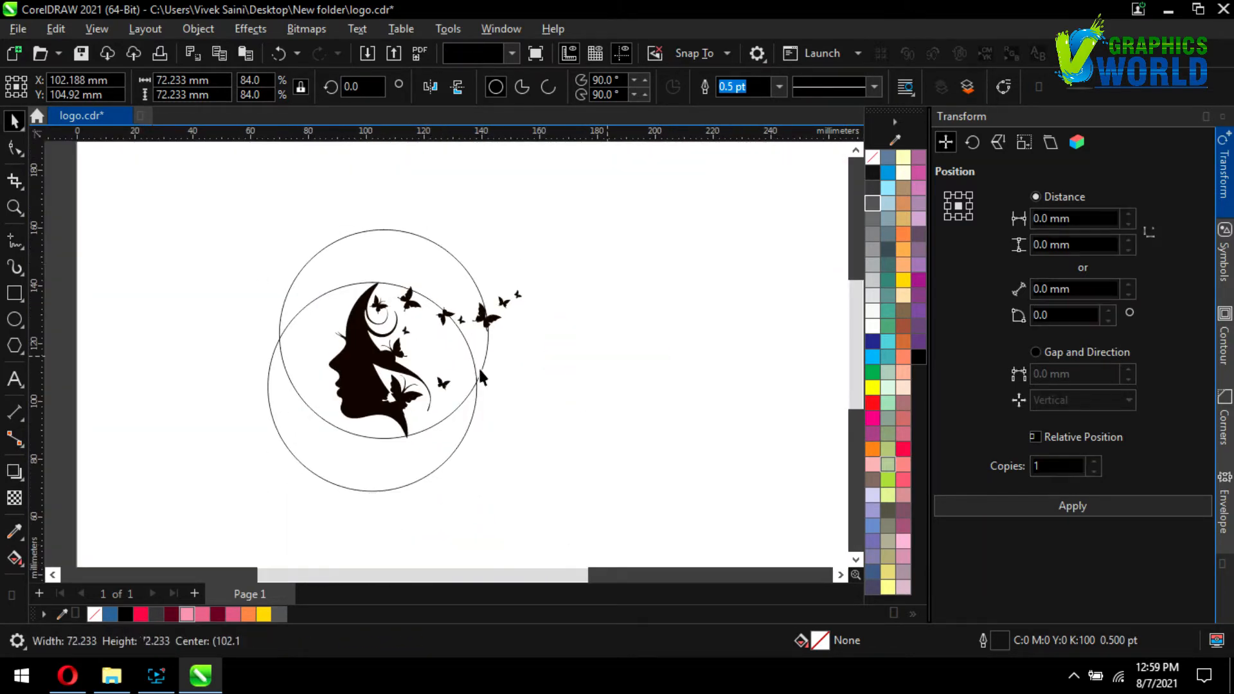
{"action": "left_click", "coordinate": [16, 558]}
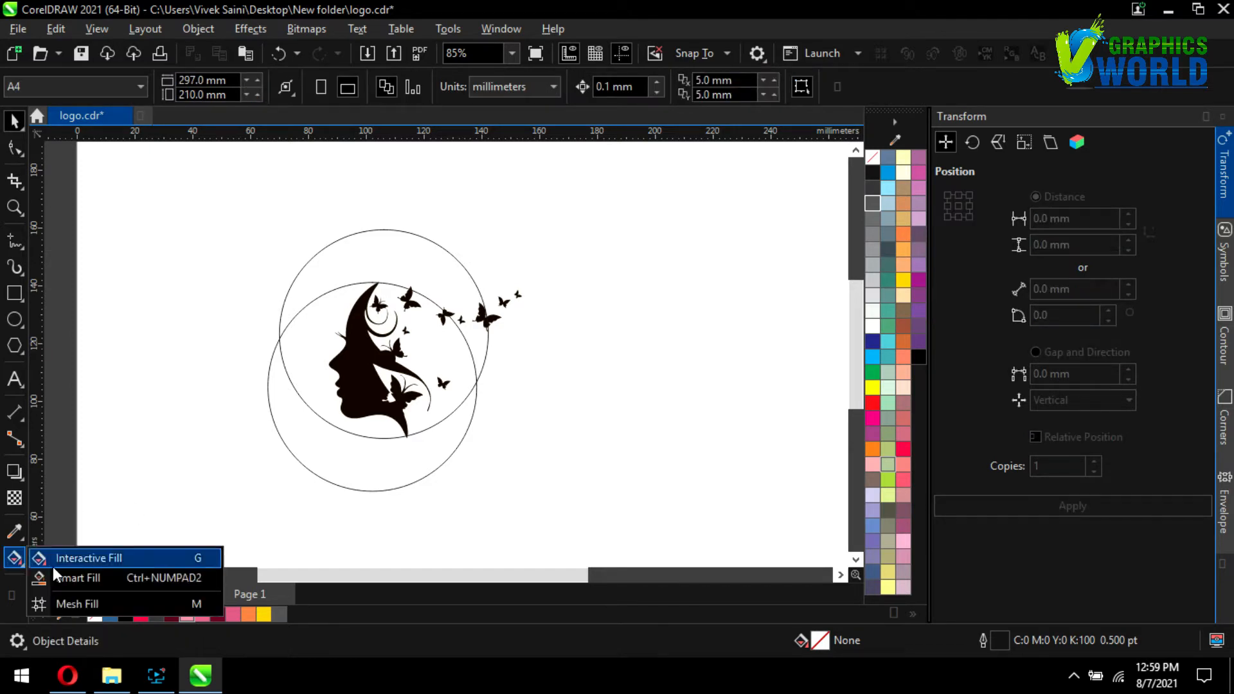
{"action": "left_click", "coordinate": [66, 581]}
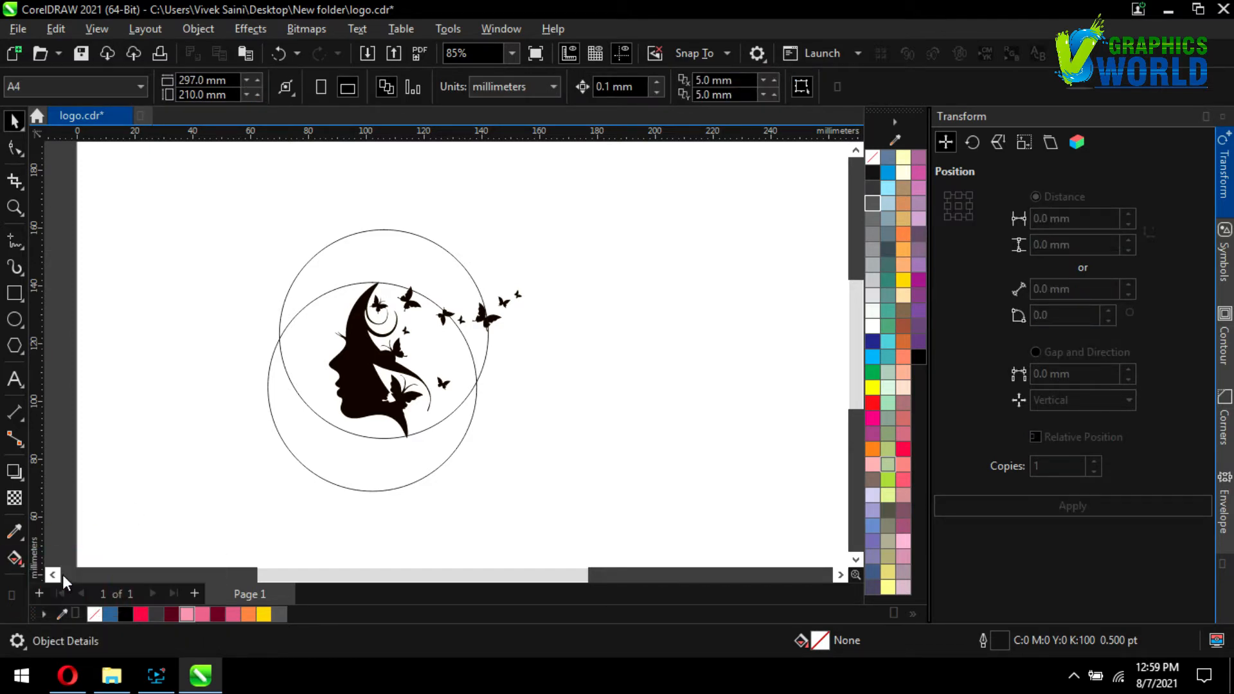
{"action": "left_click", "coordinate": [381, 266]}
{"action": "left_click", "coordinate": [445, 353]}
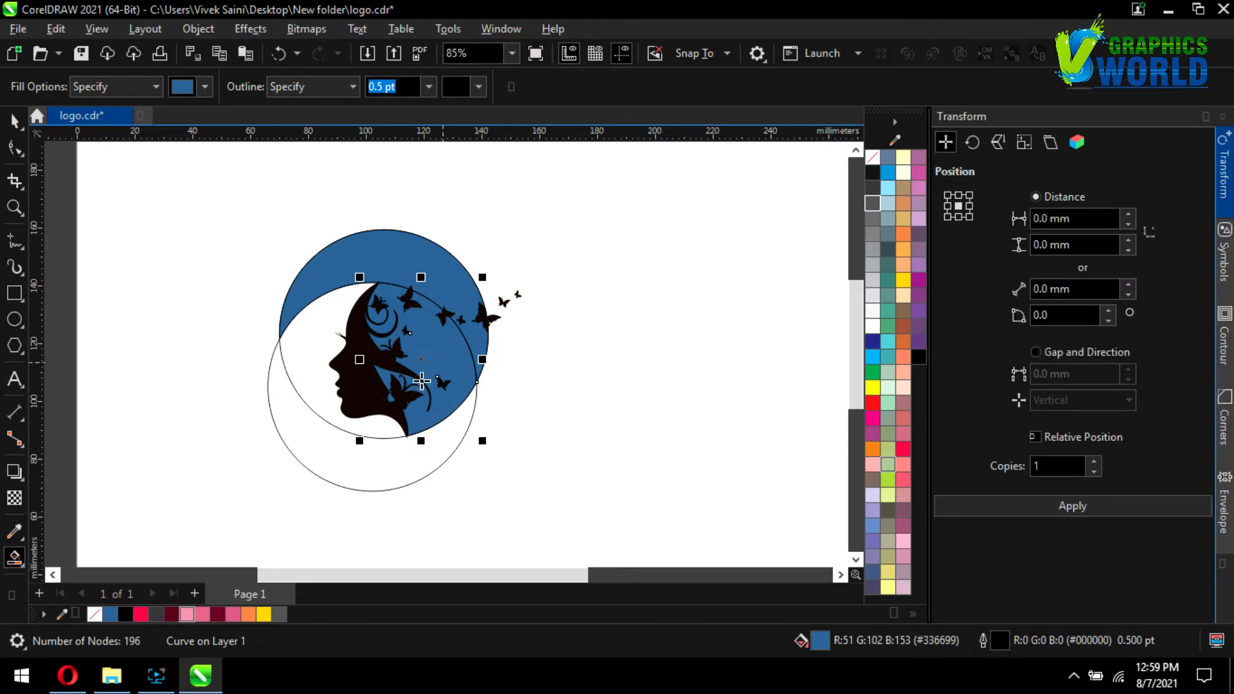
{"action": "left_click", "coordinate": [311, 355]}
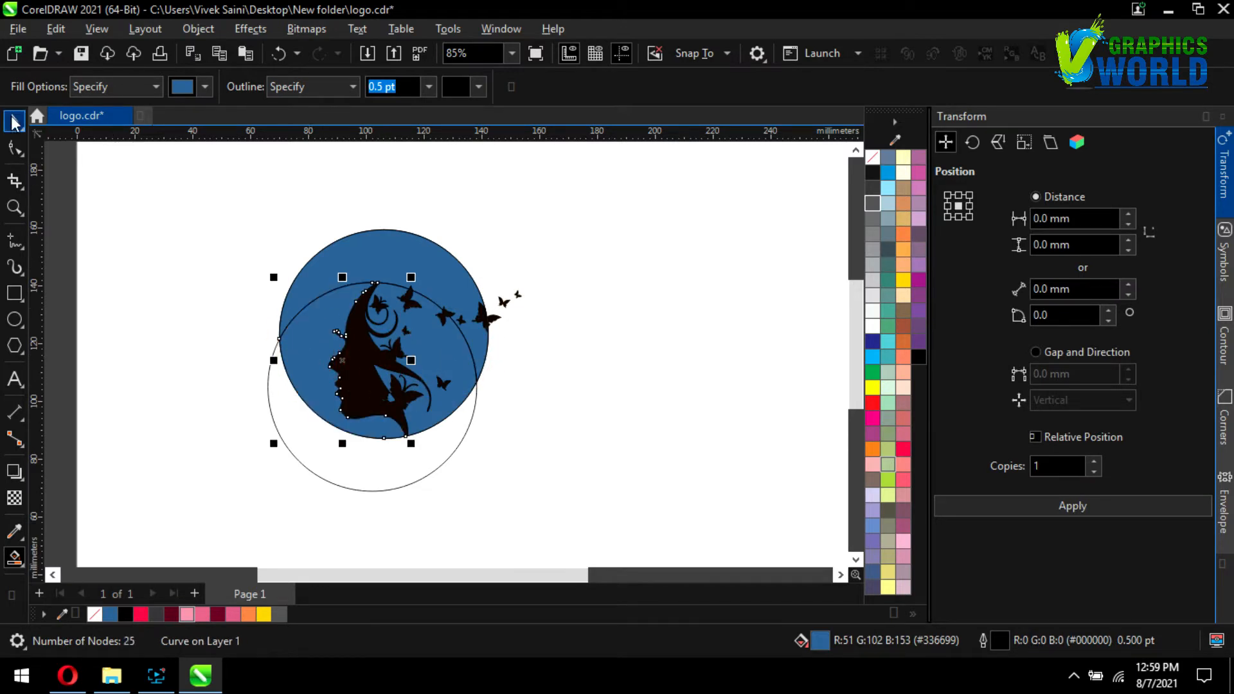
Delete the lower circle and move the black silhouette group about 77.5 mm to the right, clear of the filled shapes
{"action": "key", "text": "space"}
{"action": "left_click_drag", "start_coordinate": [337, 485], "coordinate": [628, 407]}
{"action": "key", "text": "Delete"}
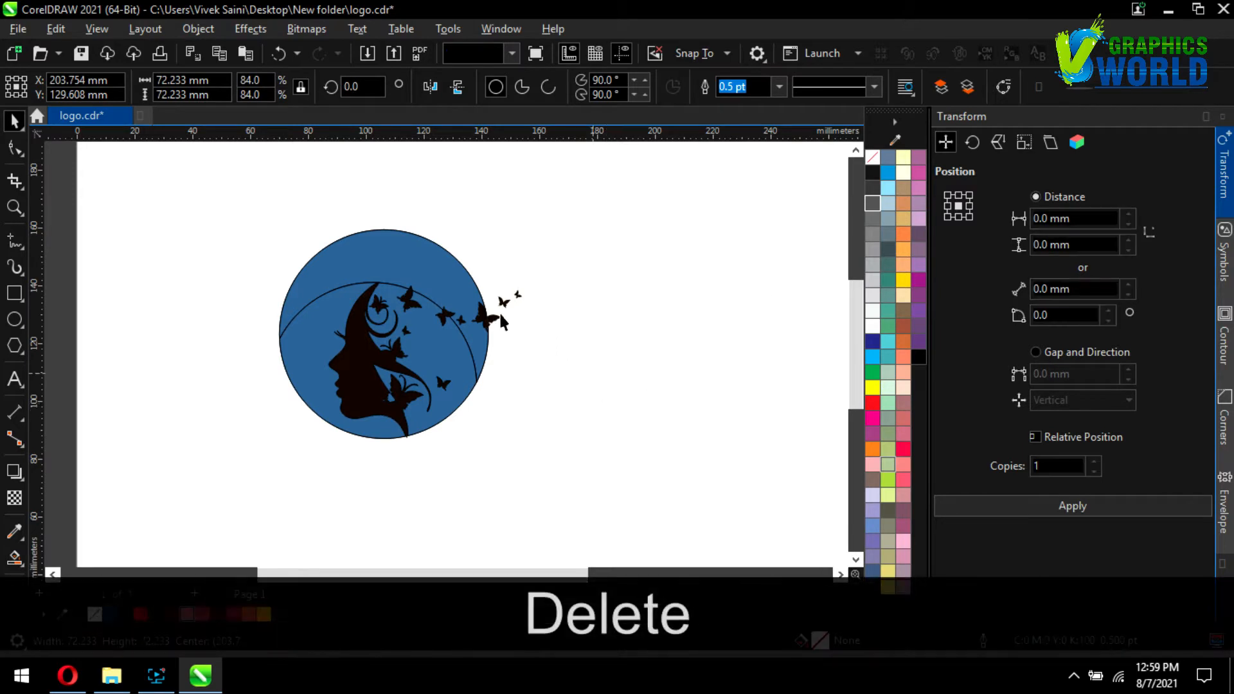
{"action": "left_click_drag", "start_coordinate": [495, 321], "coordinate": [719, 311]}
{"action": "scroll", "coordinate": [468, 301], "scroll_direction": "up", "scroll_amount": 1}
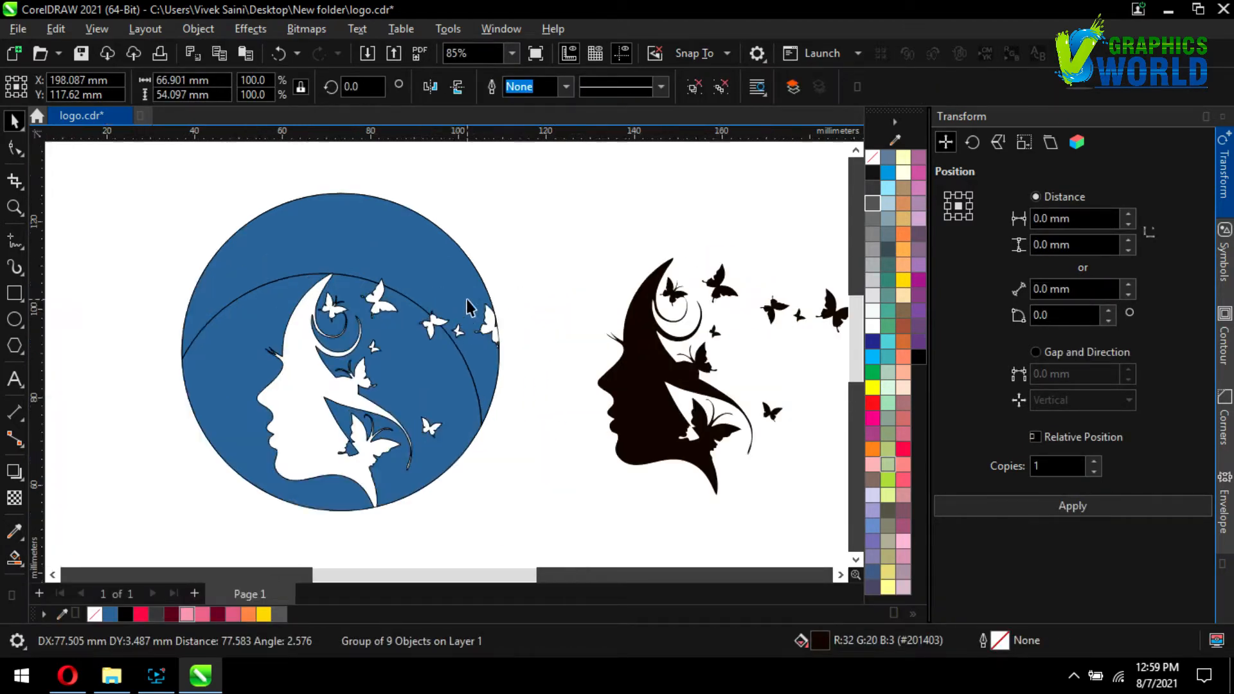
Weld the upper blue crescent with the blue region behind the hair and remove the outline of the merged shape
{"action": "left_click", "coordinate": [442, 268]}
{"action": "left_click", "coordinate": [450, 395], "text": "shift"}
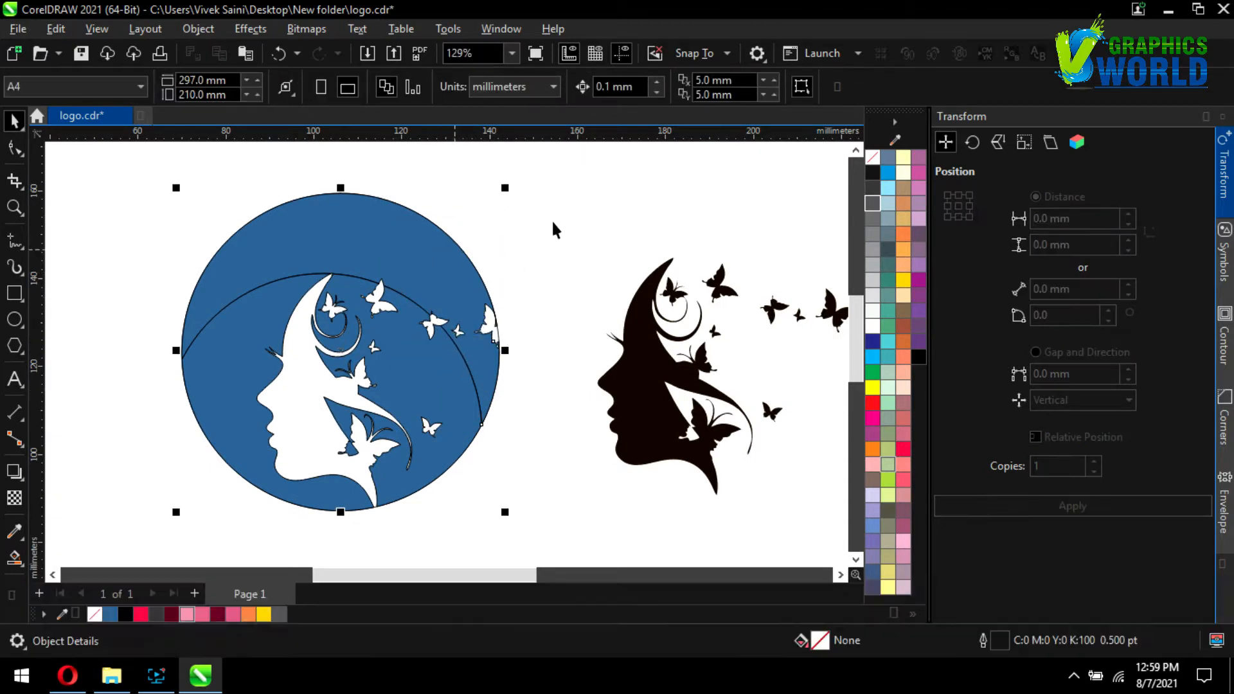
{"action": "left_click", "coordinate": [551, 220]}
{"action": "left_click", "coordinate": [410, 257]}
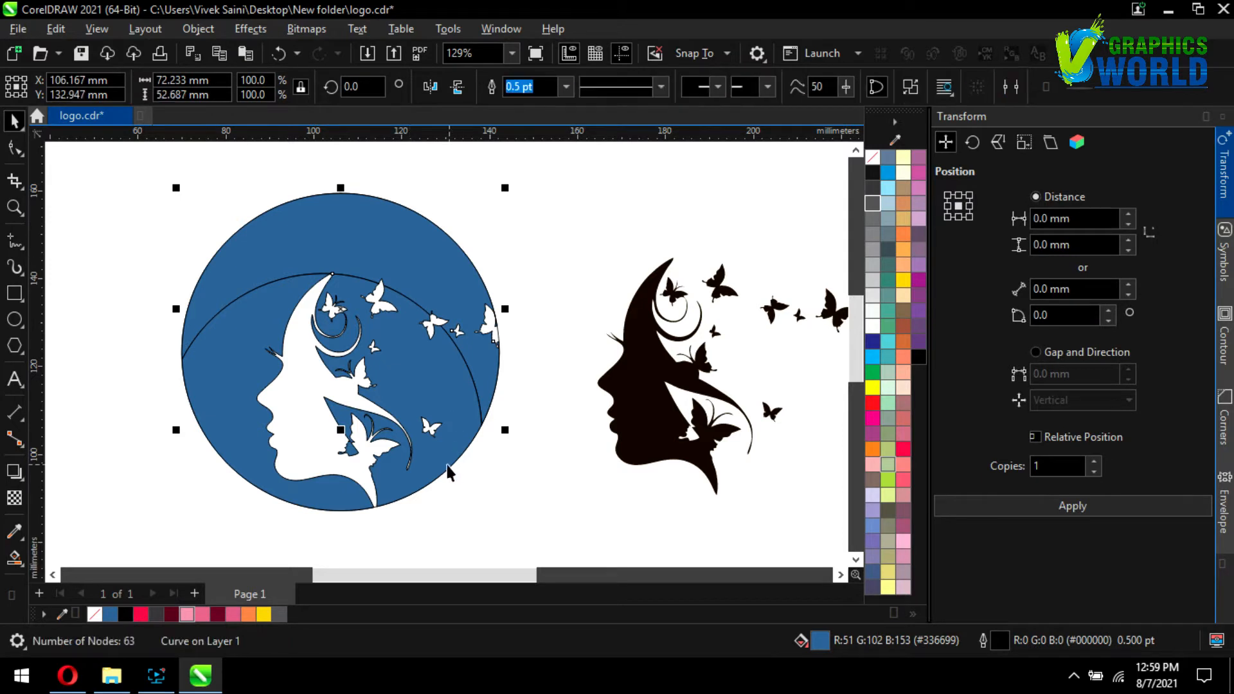
{"action": "left_click", "coordinate": [414, 473], "text": "shift"}
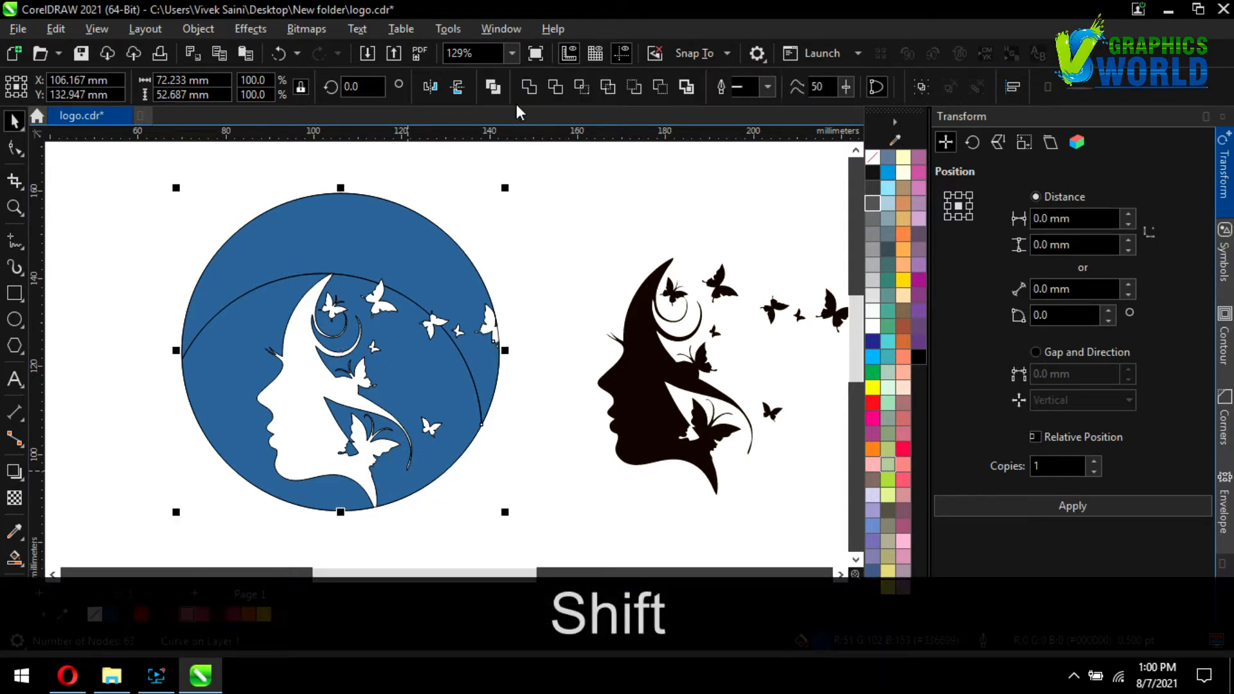
{"action": "left_click", "coordinate": [527, 88]}
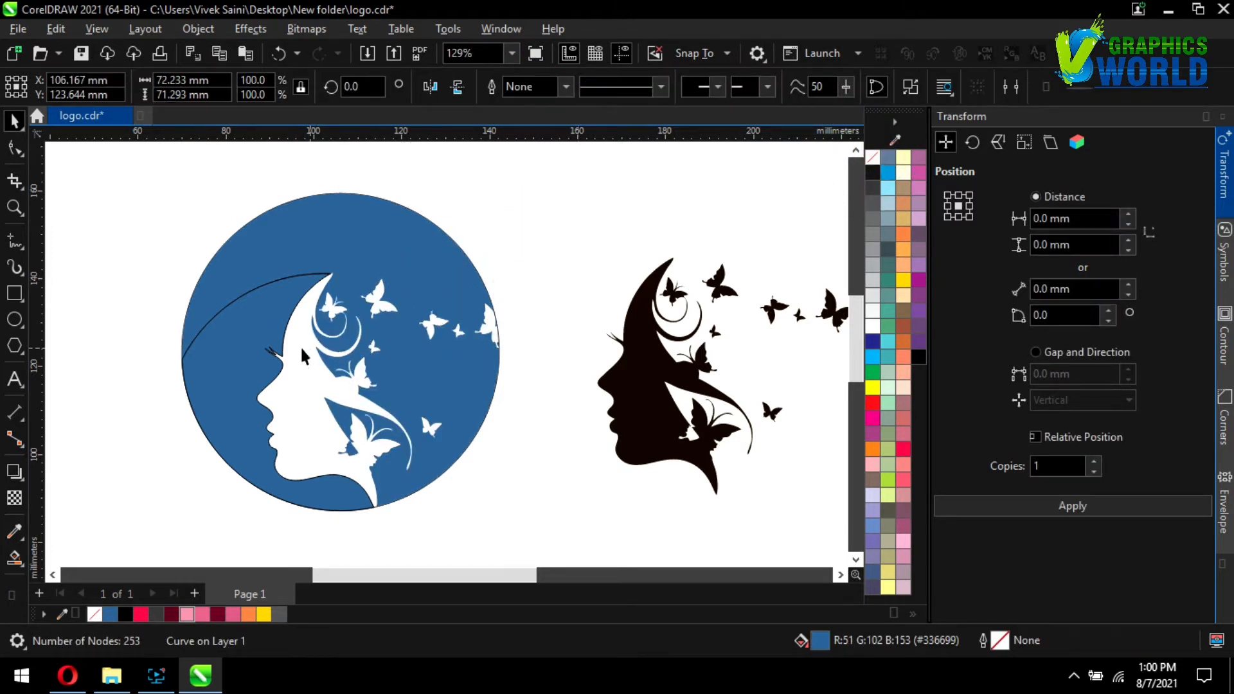
Fill the shape in front of the face with yellow (C:0 M:20 Y:100 K:0) and remove its outline
{"action": "left_click", "coordinate": [234, 371]}
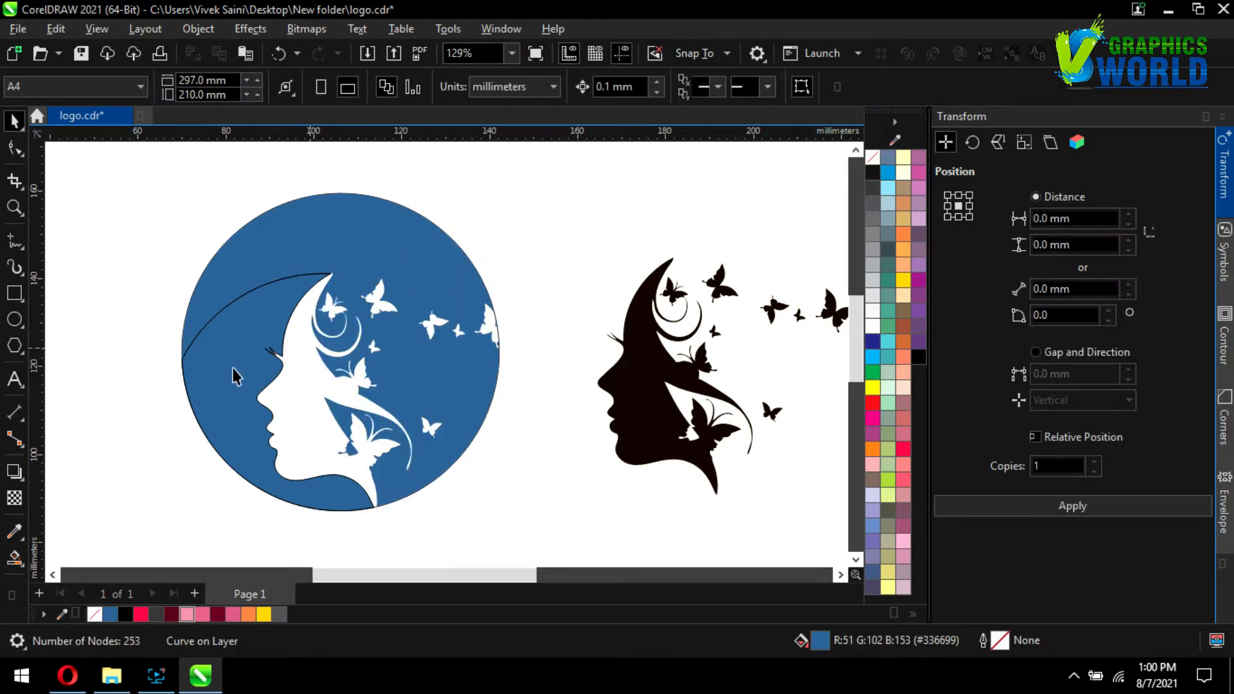
{"action": "left_click", "coordinate": [903, 280]}
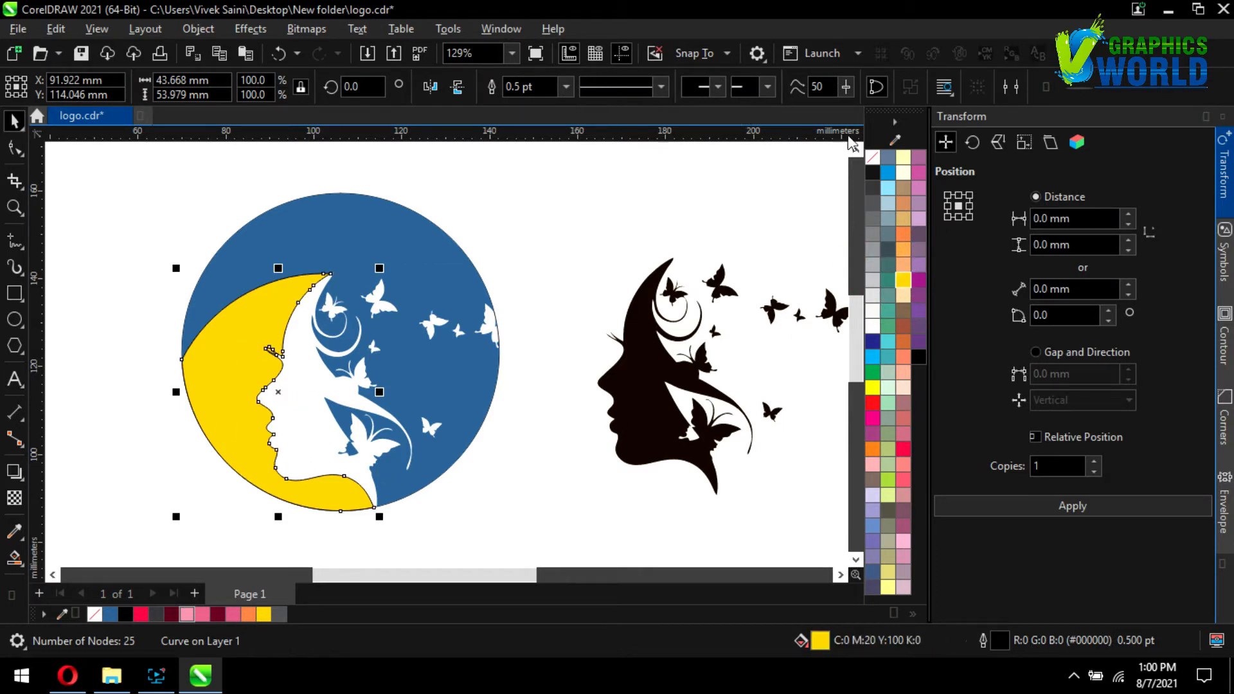
{"action": "right_click", "coordinate": [872, 159]}
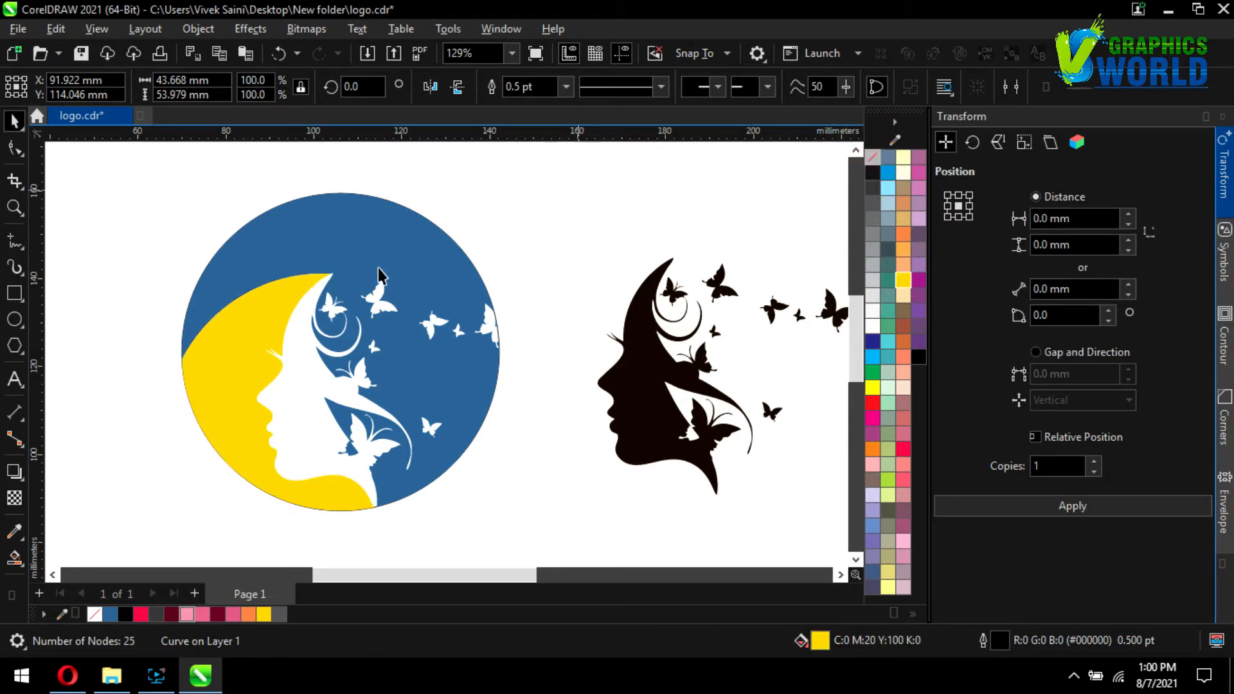
{"action": "scroll", "coordinate": [378, 267], "scroll_direction": "down", "scroll_amount": 1}
{"action": "left_click", "coordinate": [481, 303]}
Apply a linear fountain fill to the merged blue shape, running diagonally from its upper-left area to its lower-right edge
{"action": "scroll", "coordinate": [480, 302], "scroll_direction": "up", "scroll_amount": 1}
{"action": "scroll", "coordinate": [258, 373], "scroll_direction": "down", "scroll_amount": 1}
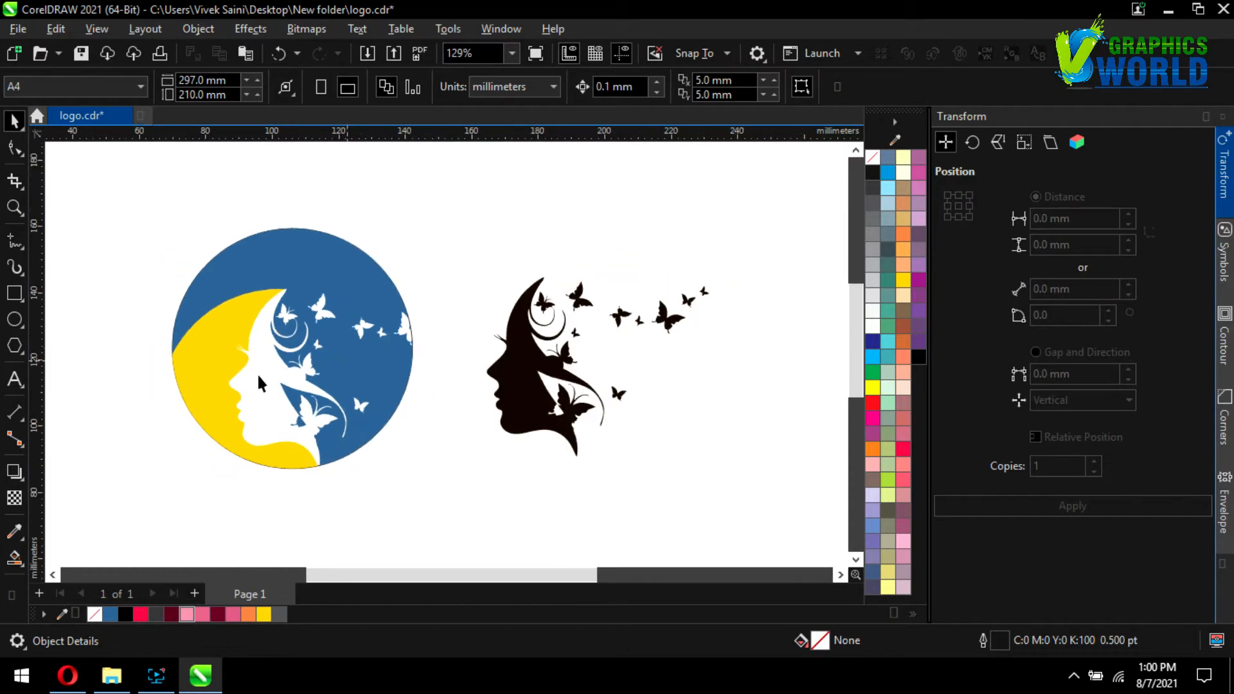
{"action": "scroll", "coordinate": [256, 372], "scroll_direction": "up", "scroll_amount": 1}
{"action": "scroll", "coordinate": [210, 391], "scroll_direction": "down", "scroll_amount": 1}
{"action": "scroll", "coordinate": [360, 261], "scroll_direction": "up", "scroll_amount": 1}
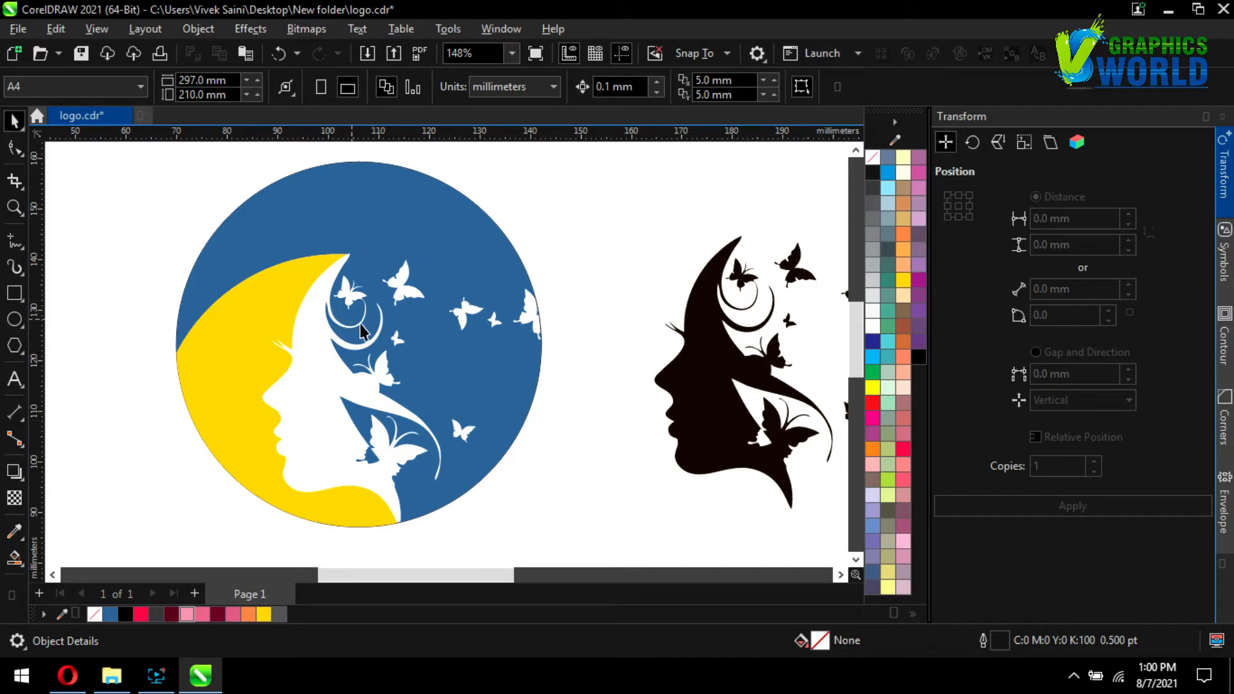
{"action": "key", "text": "g"}
{"action": "left_click", "coordinate": [381, 242]}
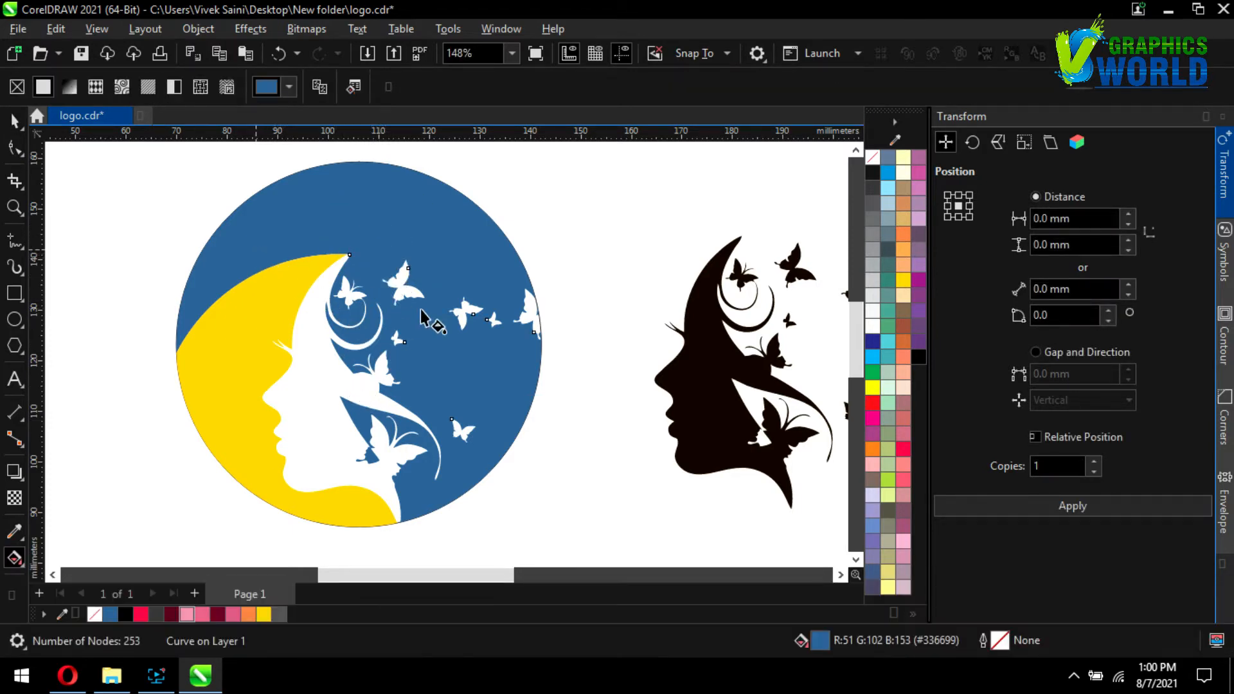
{"action": "left_click_drag", "start_coordinate": [421, 315], "coordinate": [535, 388]}
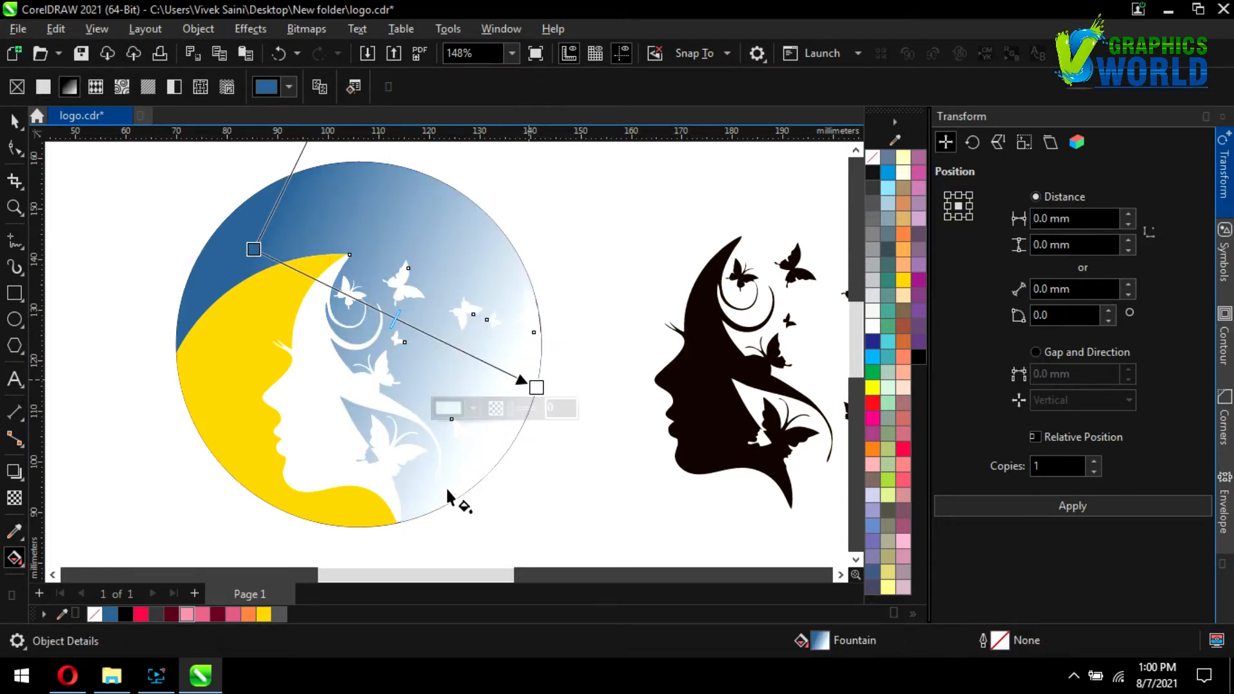
Recolour the fountain fill from light pink at the upper left to darker pink at the lower right, and extend its ends beyond the circle
{"action": "left_click_drag", "start_coordinate": [232, 612], "coordinate": [259, 414]}
{"action": "left_click_drag", "start_coordinate": [255, 252], "coordinate": [198, 240]}
{"action": "left_click", "coordinate": [198, 240]}
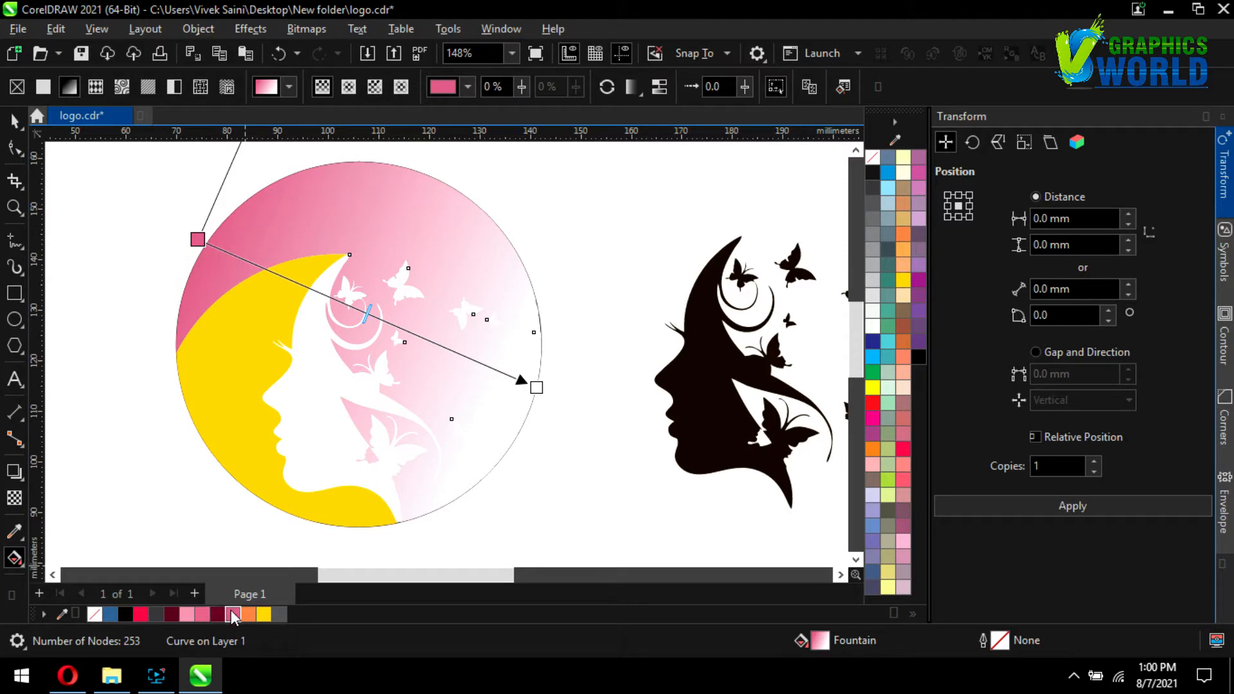
{"action": "left_click_drag", "start_coordinate": [496, 406], "coordinate": [536, 387]}
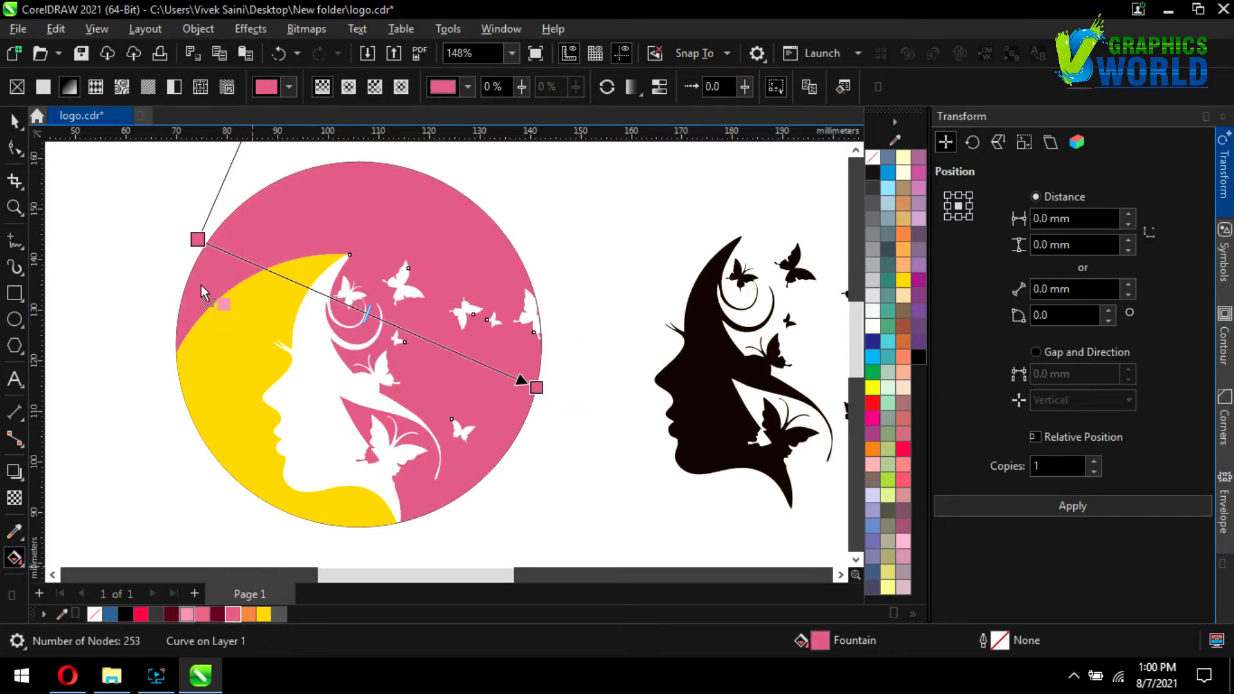
{"action": "left_click_drag", "start_coordinate": [195, 244], "coordinate": [148, 228]}
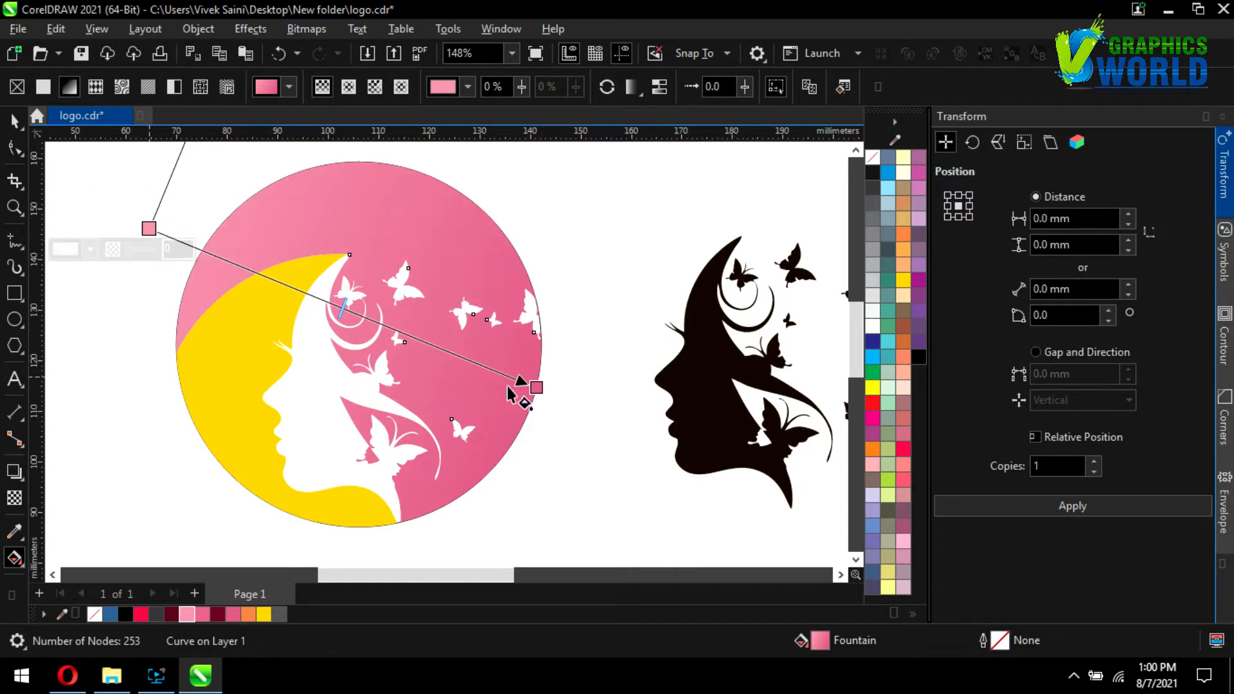
{"action": "left_click_drag", "start_coordinate": [551, 387], "coordinate": [640, 476]}
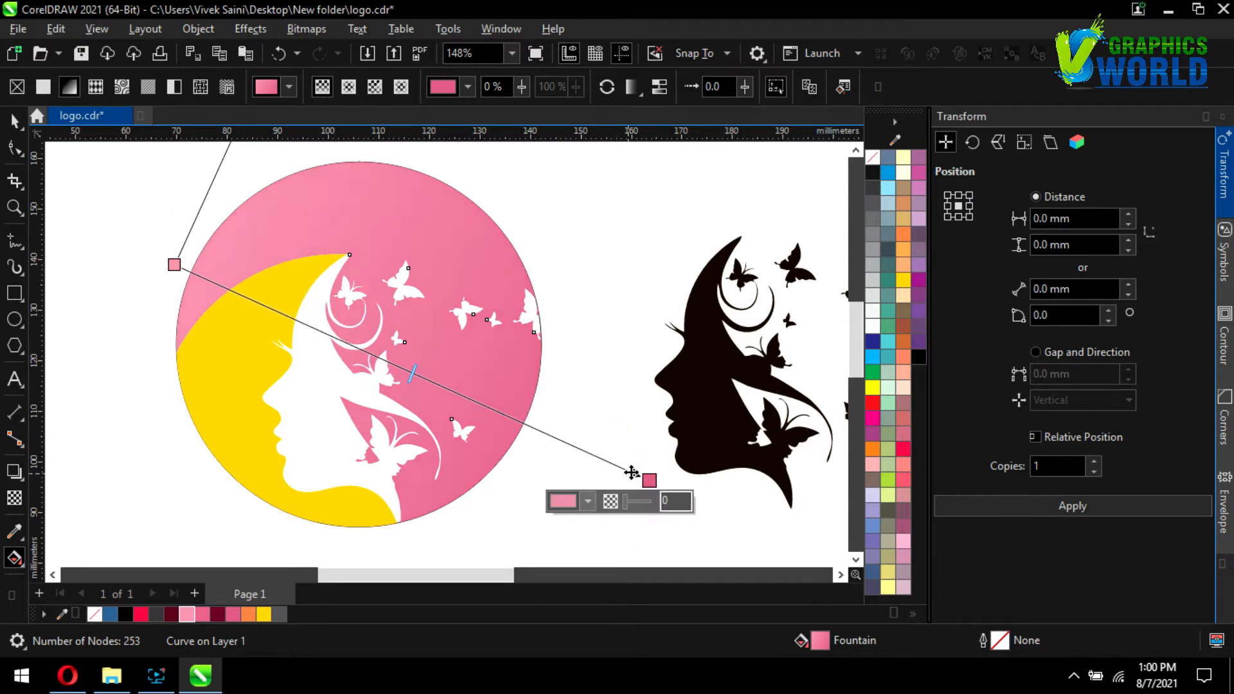
Lighten the fountain fill's starting colour to pink #FAB1C6
{"action": "left_click", "coordinate": [174, 263]}
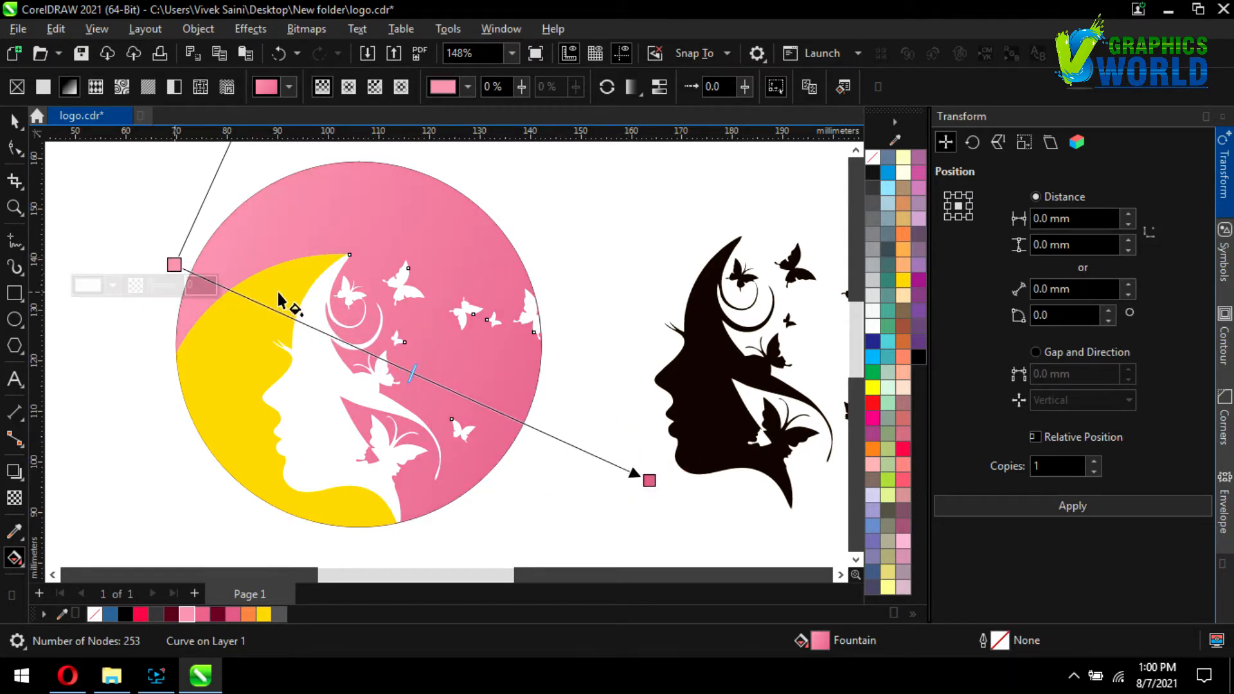
{"action": "left_click", "coordinate": [92, 283]}
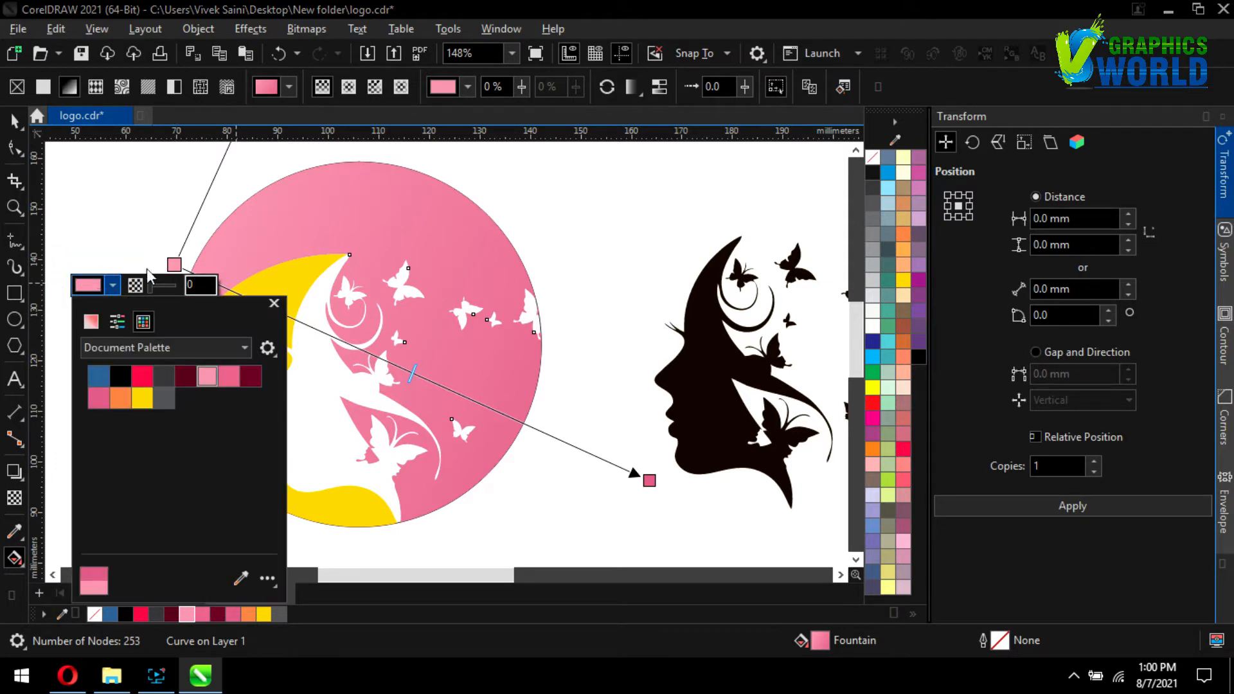
{"action": "left_click", "coordinate": [91, 321]}
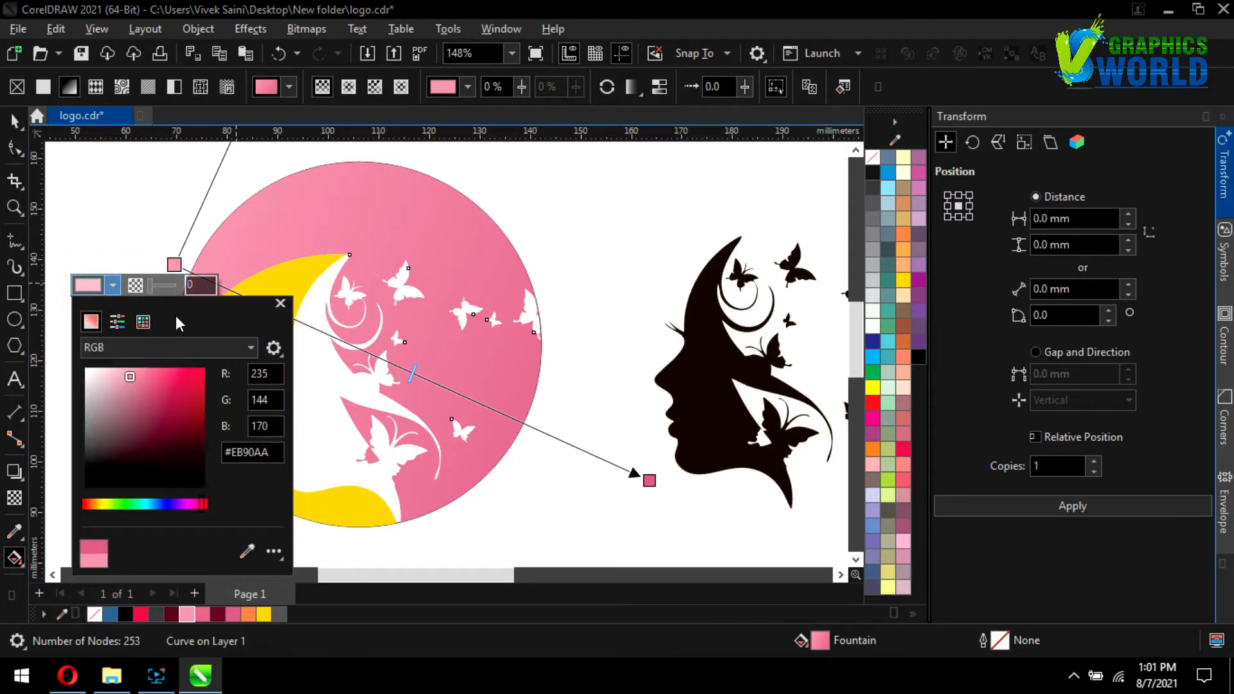
{"action": "left_click_drag", "start_coordinate": [206, 307], "coordinate": [648, 217]}
{"action": "left_click", "coordinate": [565, 279]}
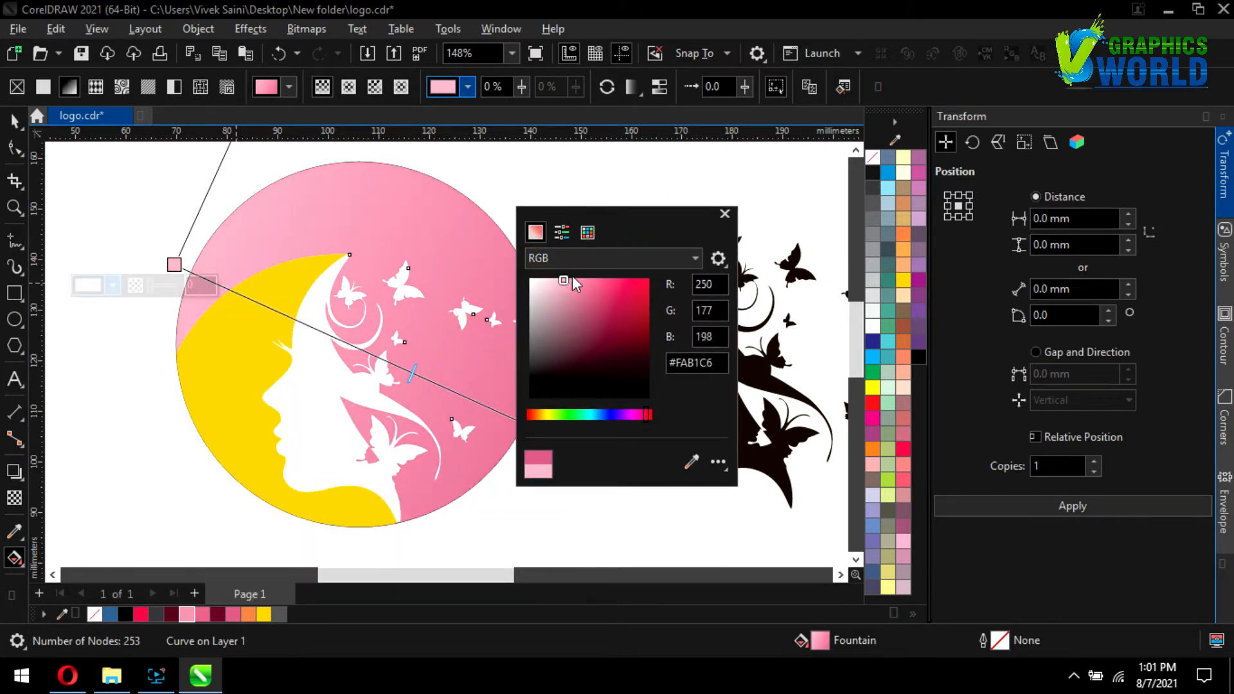
{"action": "left_click", "coordinate": [709, 173]}
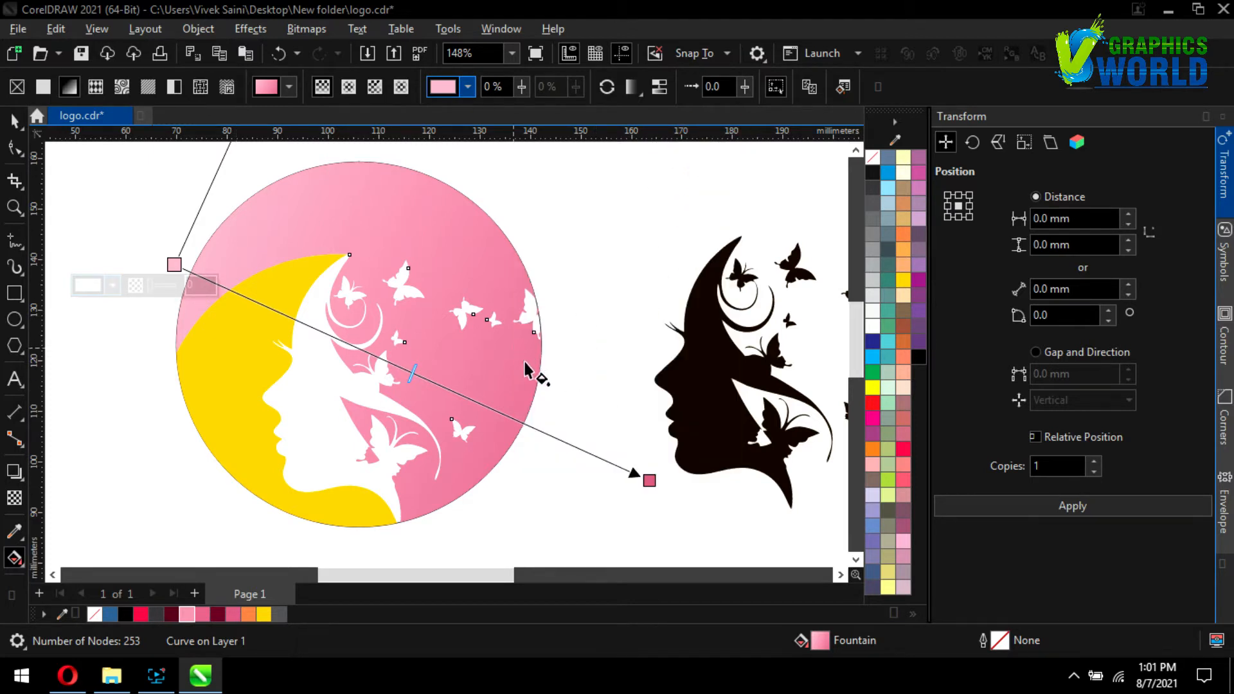
Steepen and shorten the pink fountain fill so it runs from the circle's upper-left edge to just outside its lower-right edge
{"action": "left_click_drag", "start_coordinate": [650, 481], "coordinate": [617, 540]}
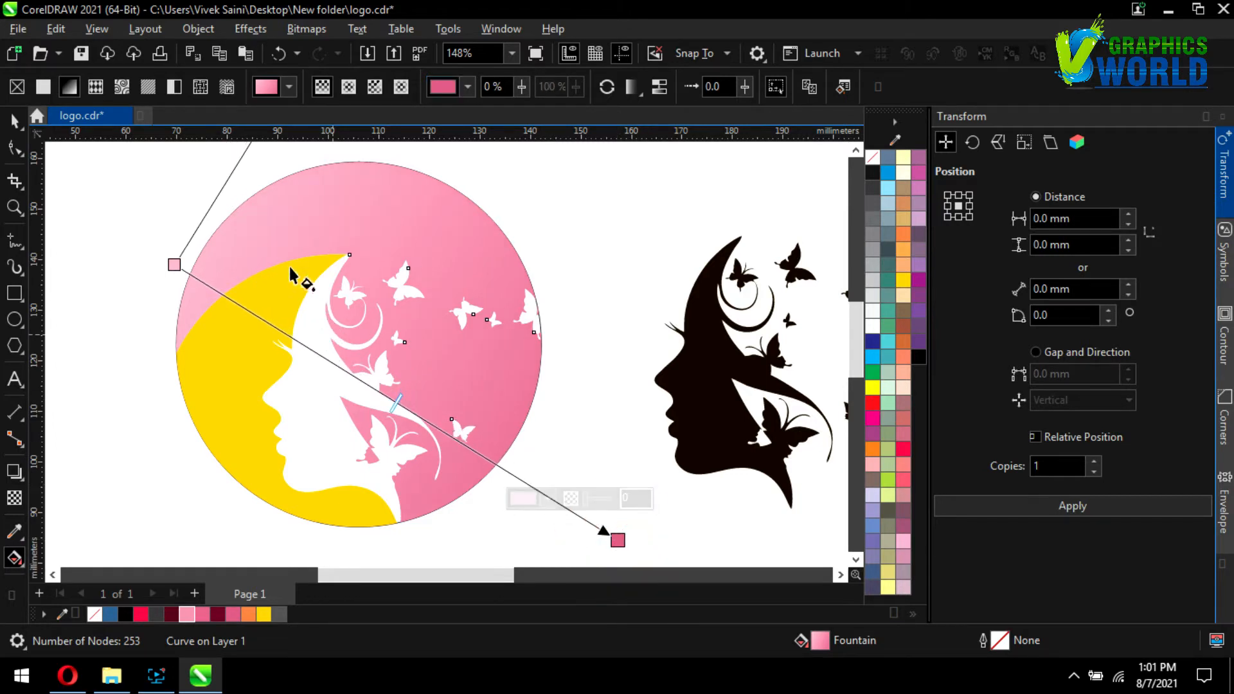
{"action": "left_click_drag", "start_coordinate": [174, 265], "coordinate": [269, 201]}
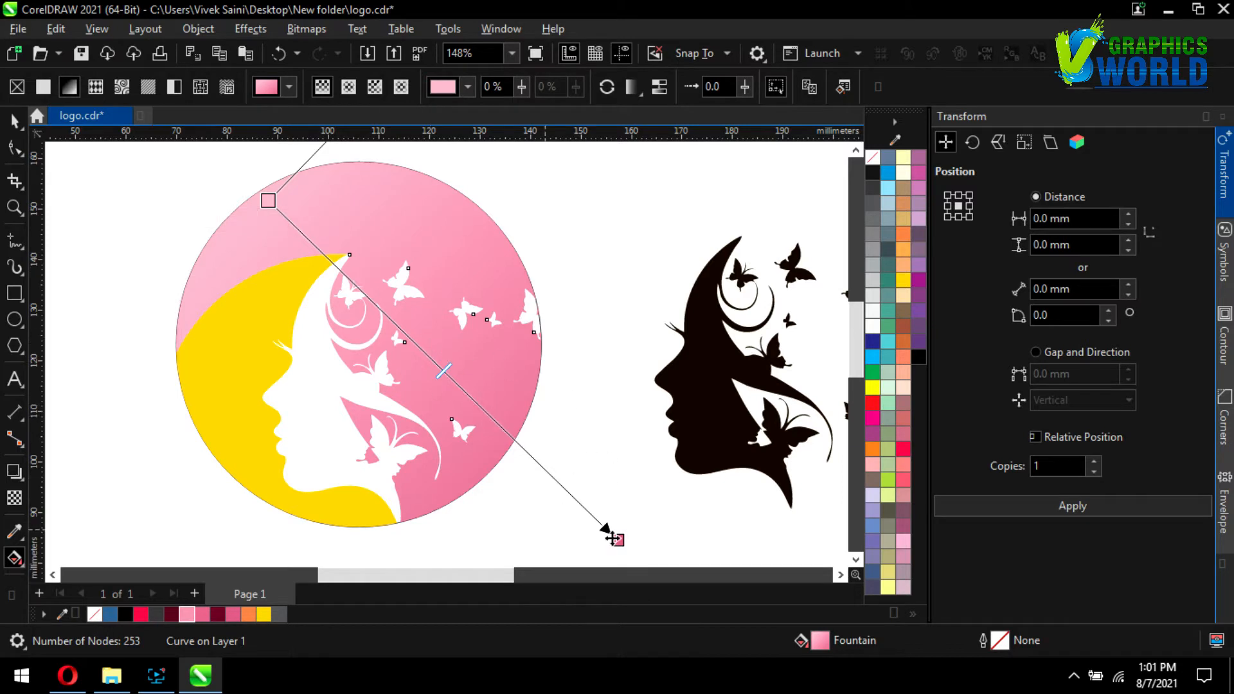
{"action": "left_click_drag", "start_coordinate": [614, 541], "coordinate": [527, 516]}
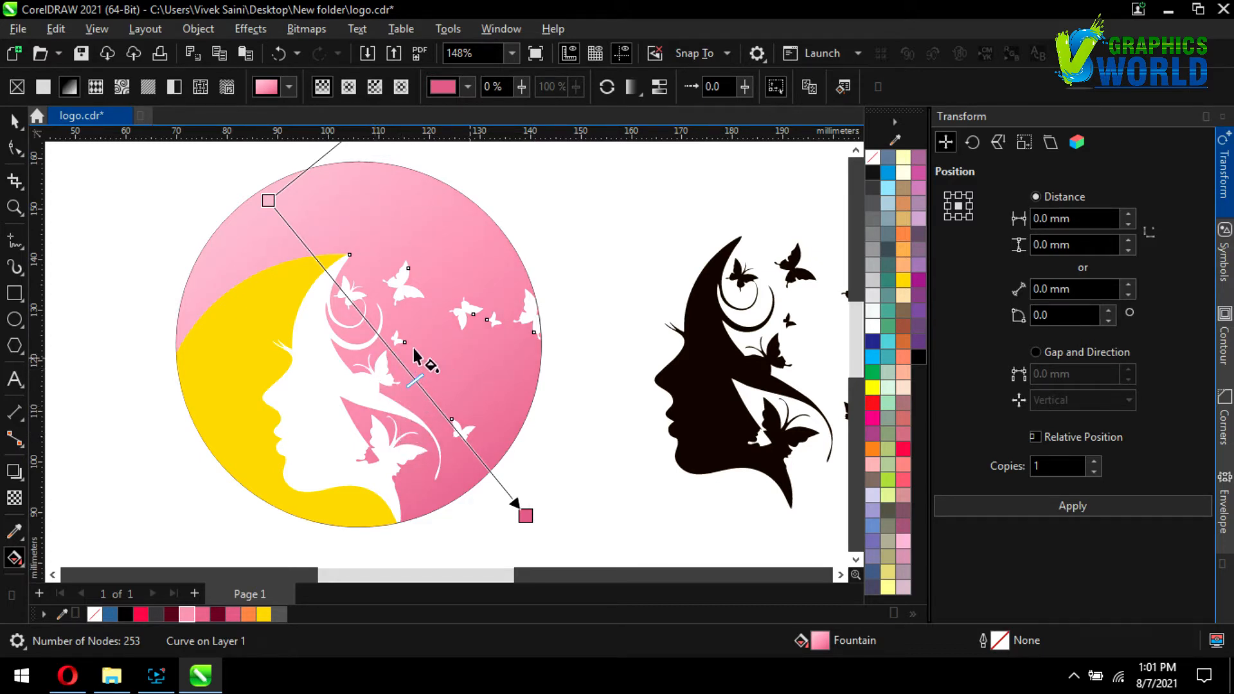
{"action": "left_click", "coordinate": [14, 121]}
{"action": "left_click", "coordinate": [137, 236]}
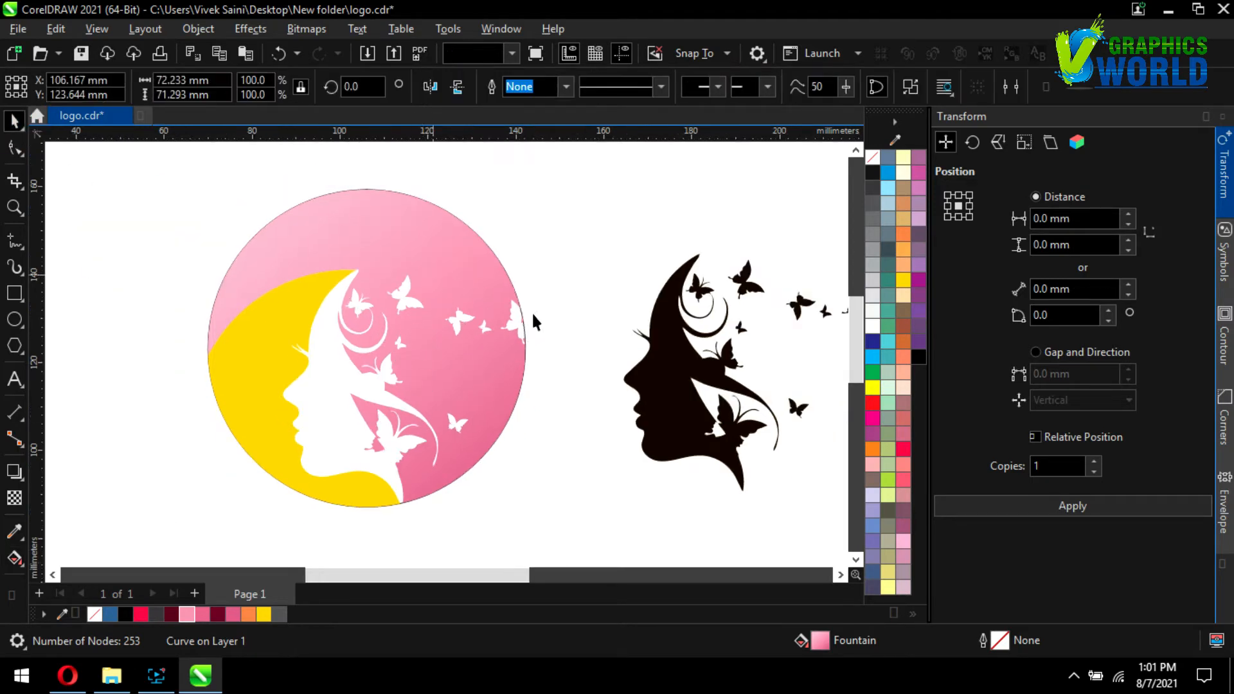
Move the leftover circle outline off the pink shape's edge and delete it
{"action": "left_click", "coordinate": [531, 311]}
{"action": "scroll", "coordinate": [540, 337], "scroll_direction": "up", "scroll_amount": 2}
{"action": "scroll", "coordinate": [502, 339], "scroll_direction": "up", "scroll_amount": 4}
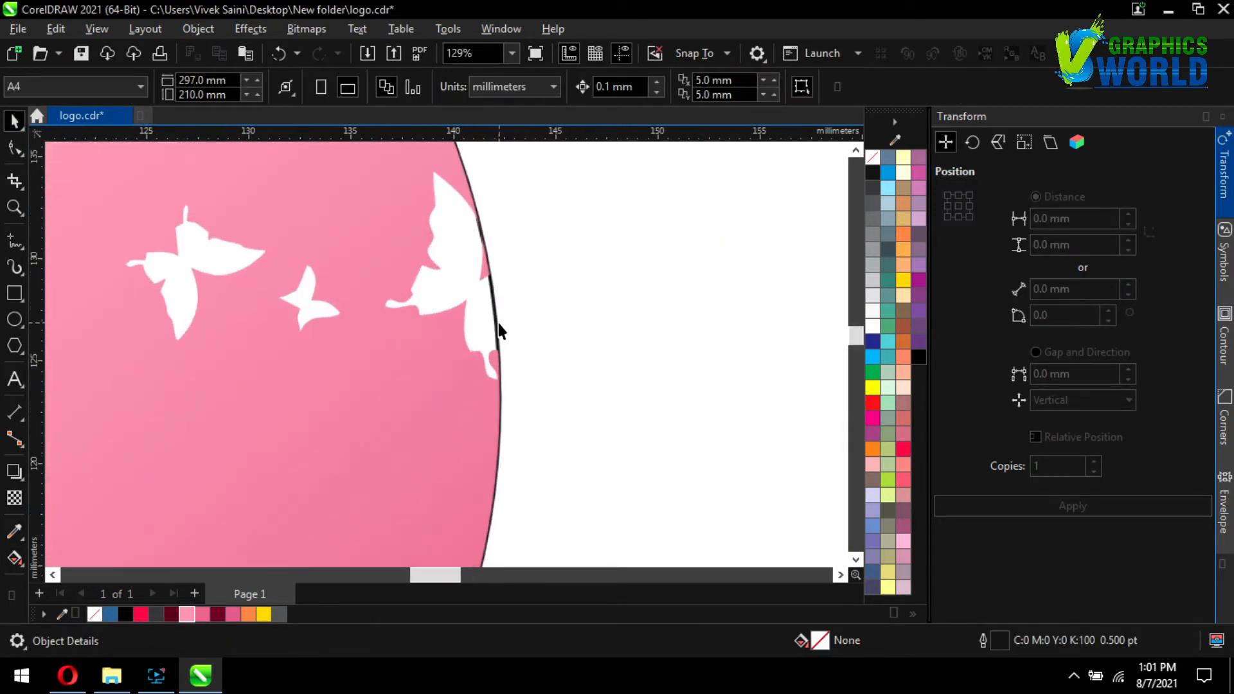
{"action": "left_click", "coordinate": [671, 315]}
{"action": "scroll", "coordinate": [578, 281], "scroll_direction": "down", "scroll_amount": 3}
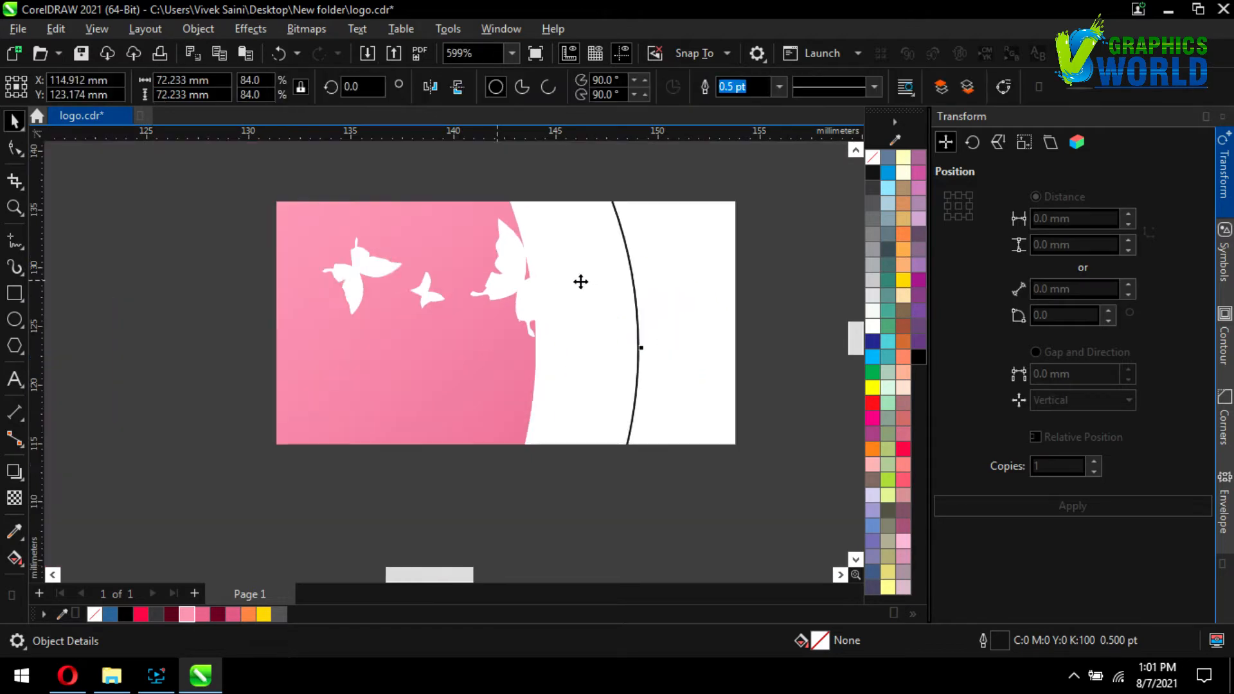
{"action": "key", "text": "Delete"}
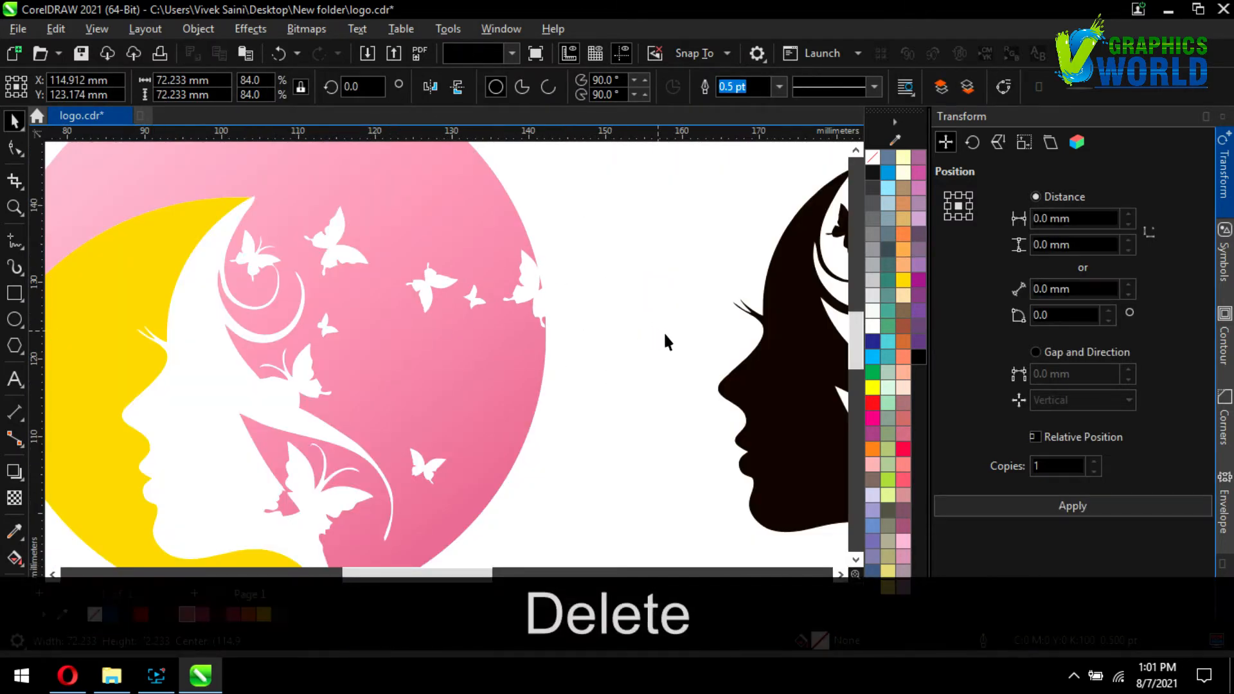
Apply a linear fountain fill down the yellow crescent and set its lower end colour to pink
{"action": "scroll", "coordinate": [527, 351], "scroll_direction": "down", "scroll_amount": 2}
{"action": "scroll", "coordinate": [317, 379], "scroll_direction": "up", "scroll_amount": 2}
{"action": "left_click", "coordinate": [264, 371]}
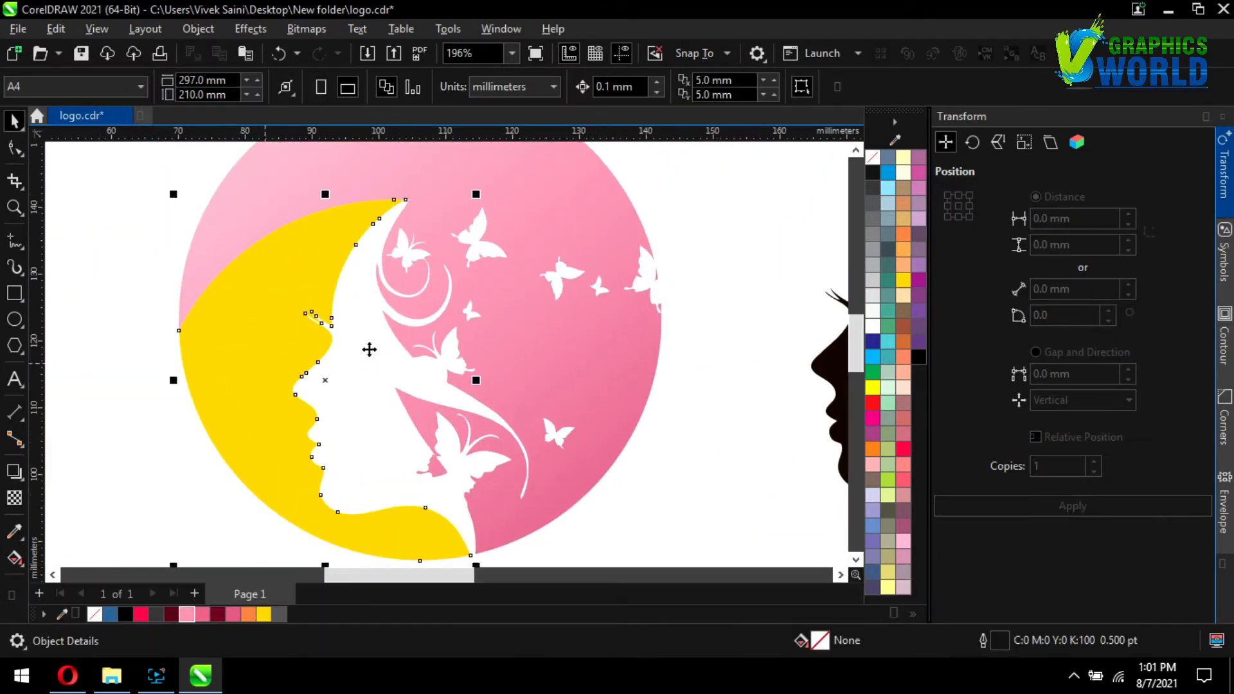
{"action": "scroll", "coordinate": [376, 394], "scroll_direction": "down", "scroll_amount": 1}
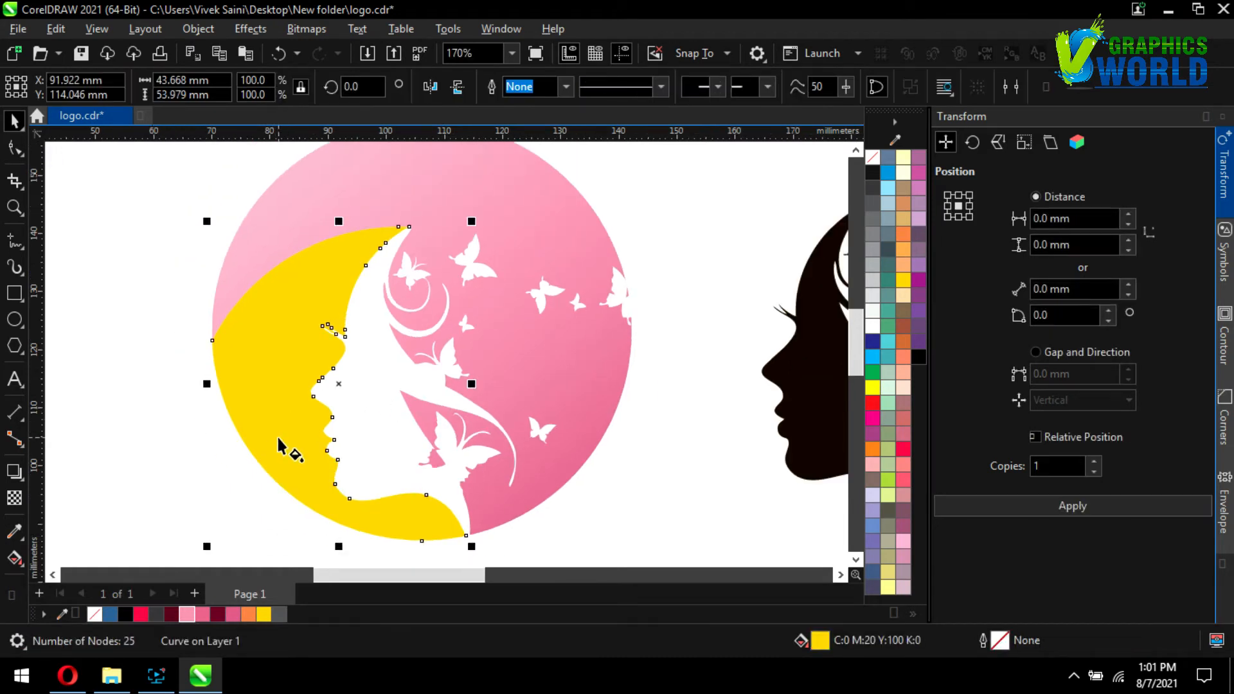
{"action": "key", "text": "g"}
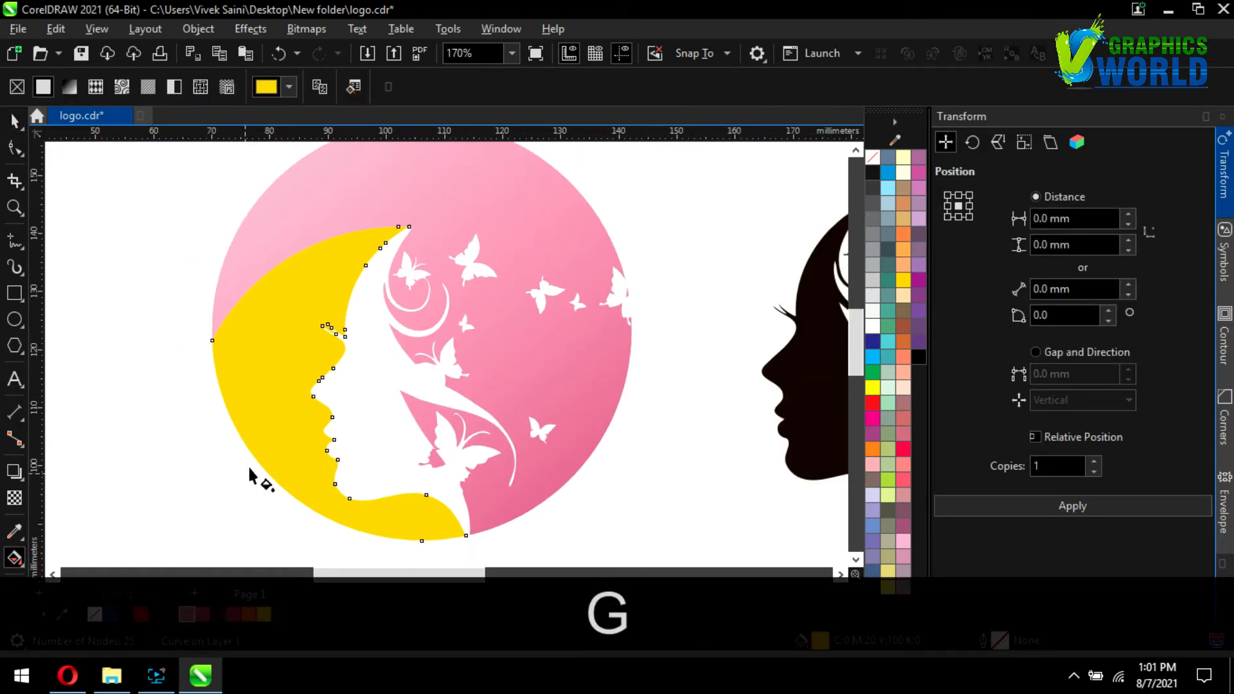
{"action": "left_click_drag", "start_coordinate": [312, 249], "coordinate": [282, 511]}
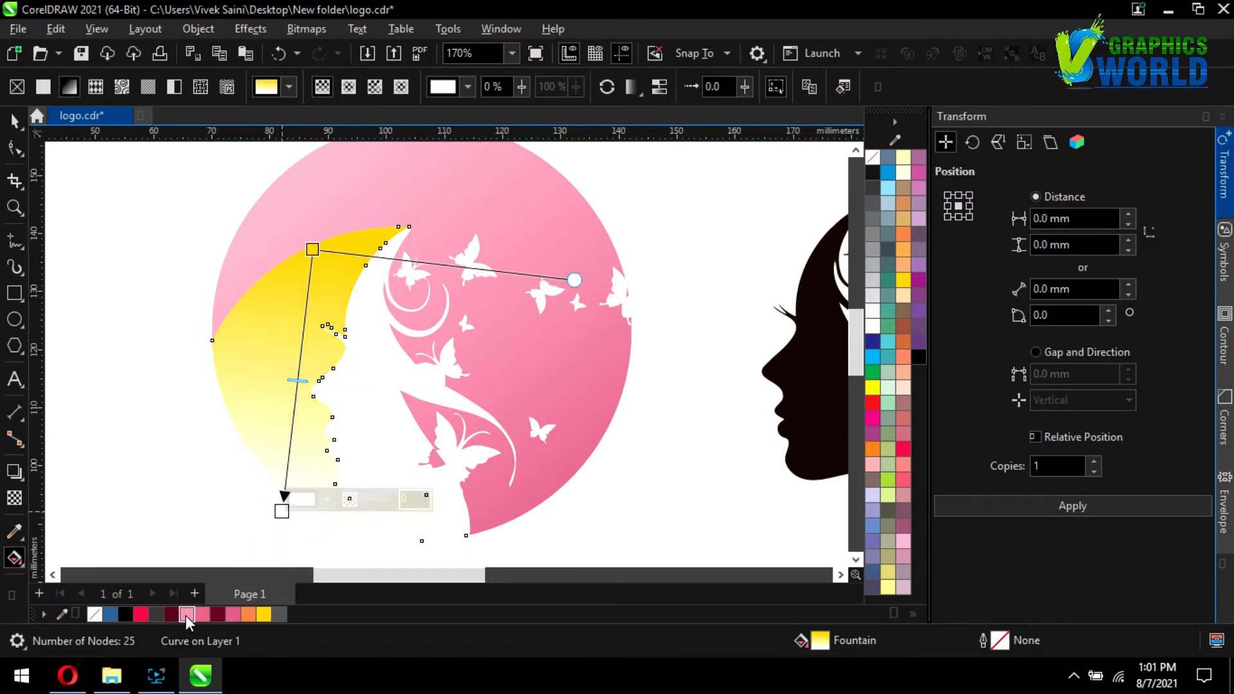
{"action": "left_click_drag", "start_coordinate": [187, 615], "coordinate": [280, 512]}
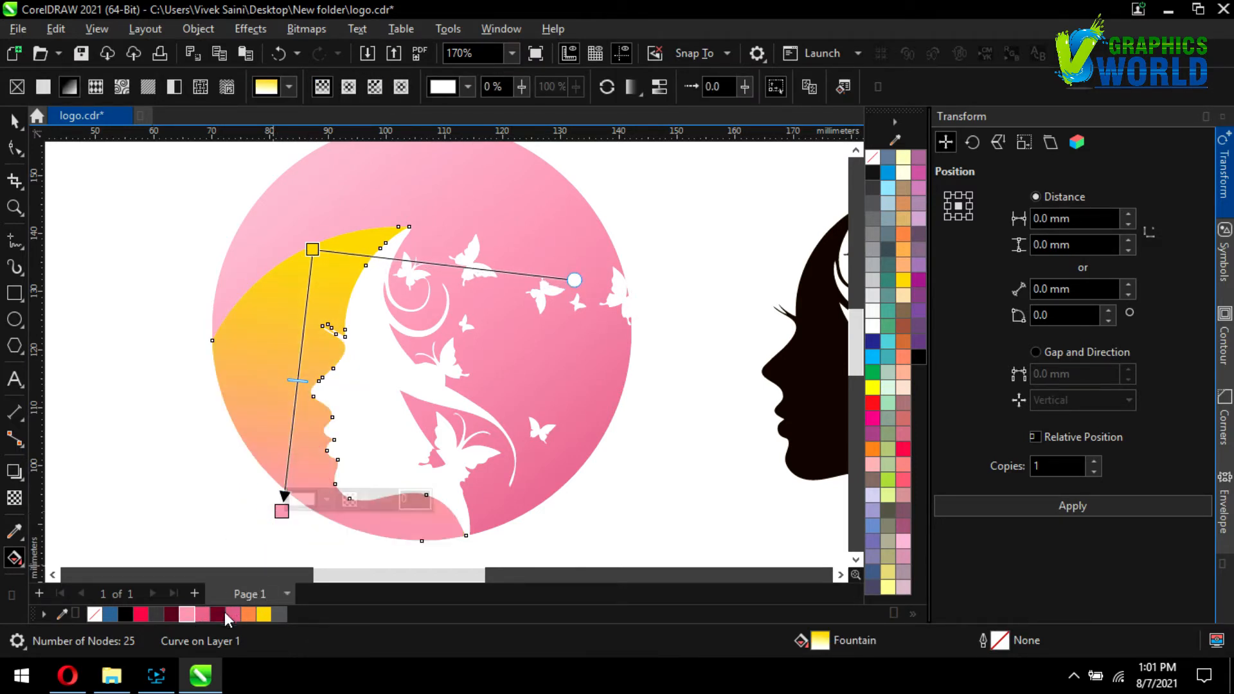
Set the crescent fill's starting colour to dark maroon and move its start above the crescent's upper edge
{"action": "left_click_drag", "start_coordinate": [322, 299], "coordinate": [360, 206]}
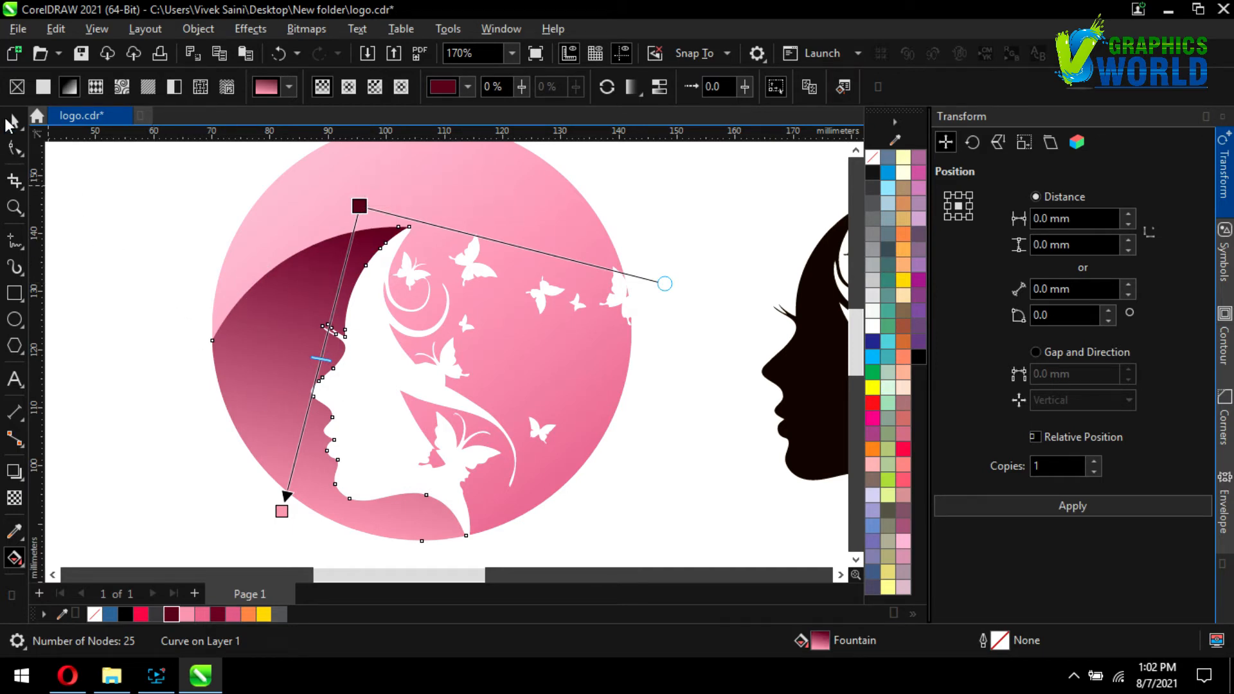
{"action": "left_click", "coordinate": [14, 120]}
{"action": "left_click", "coordinate": [88, 185]}
{"action": "scroll", "coordinate": [198, 341], "scroll_direction": "down", "scroll_amount": 2}
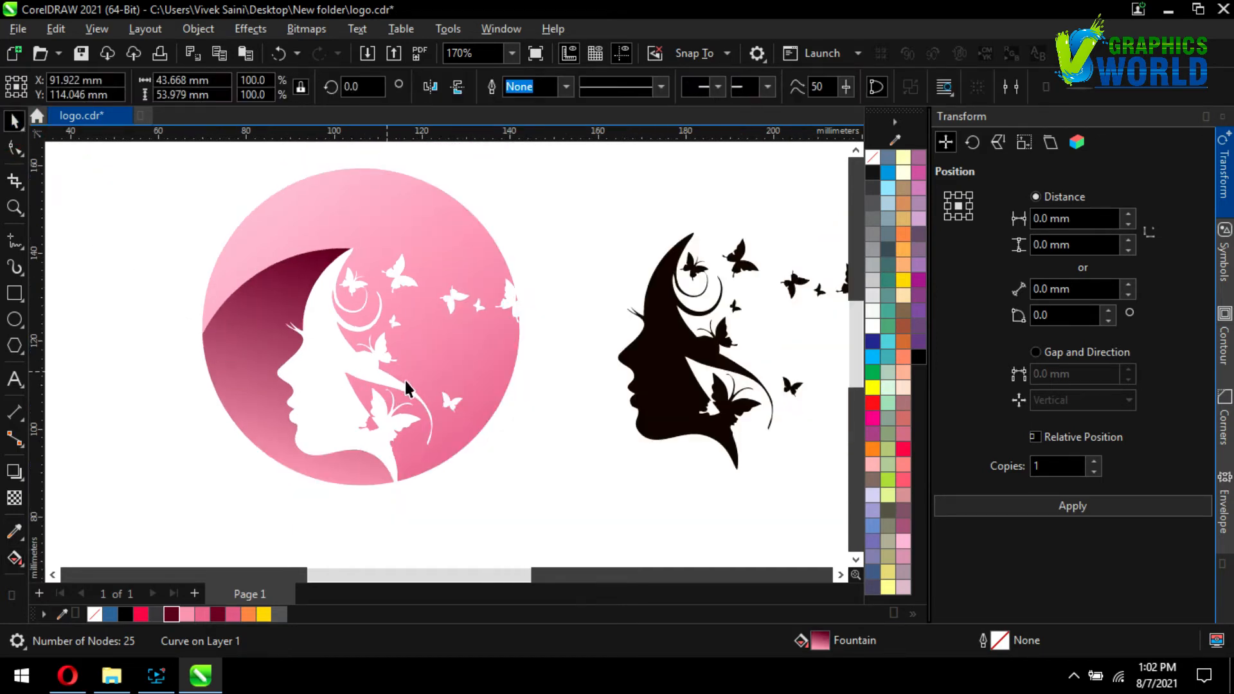
Delete the pink shape's nodes along the neck edge and around the left side of the large lower butterfly
{"action": "scroll", "coordinate": [493, 387], "scroll_direction": "up", "scroll_amount": 1}
{"action": "left_click", "coordinate": [492, 387]}
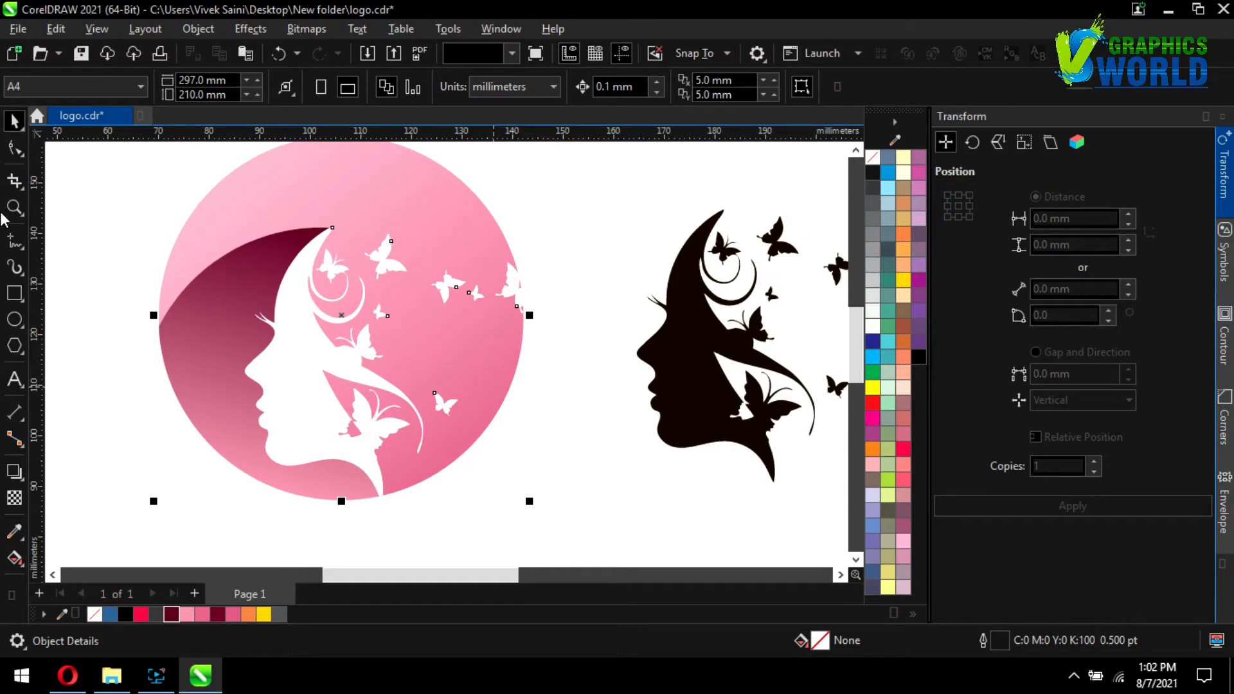
{"action": "scroll", "coordinate": [448, 482], "scroll_direction": "up", "scroll_amount": 1}
{"action": "key", "text": "F10"}
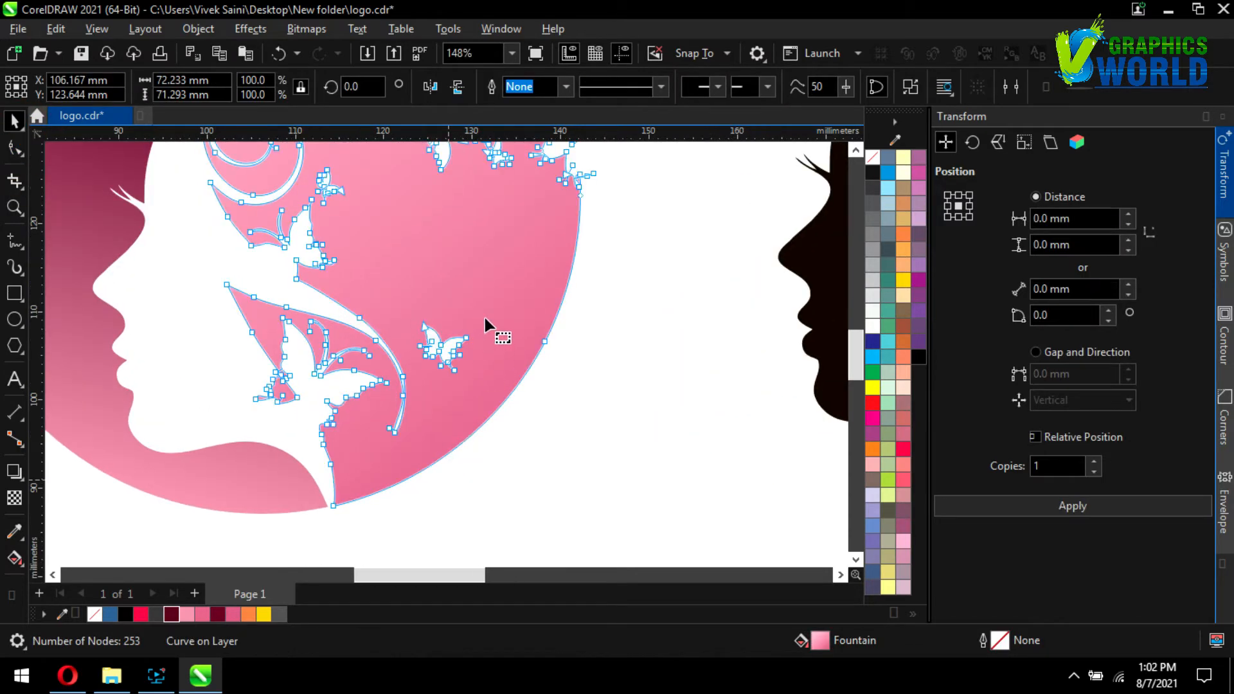
{"action": "scroll", "coordinate": [485, 318], "scroll_direction": "down", "scroll_amount": 1}
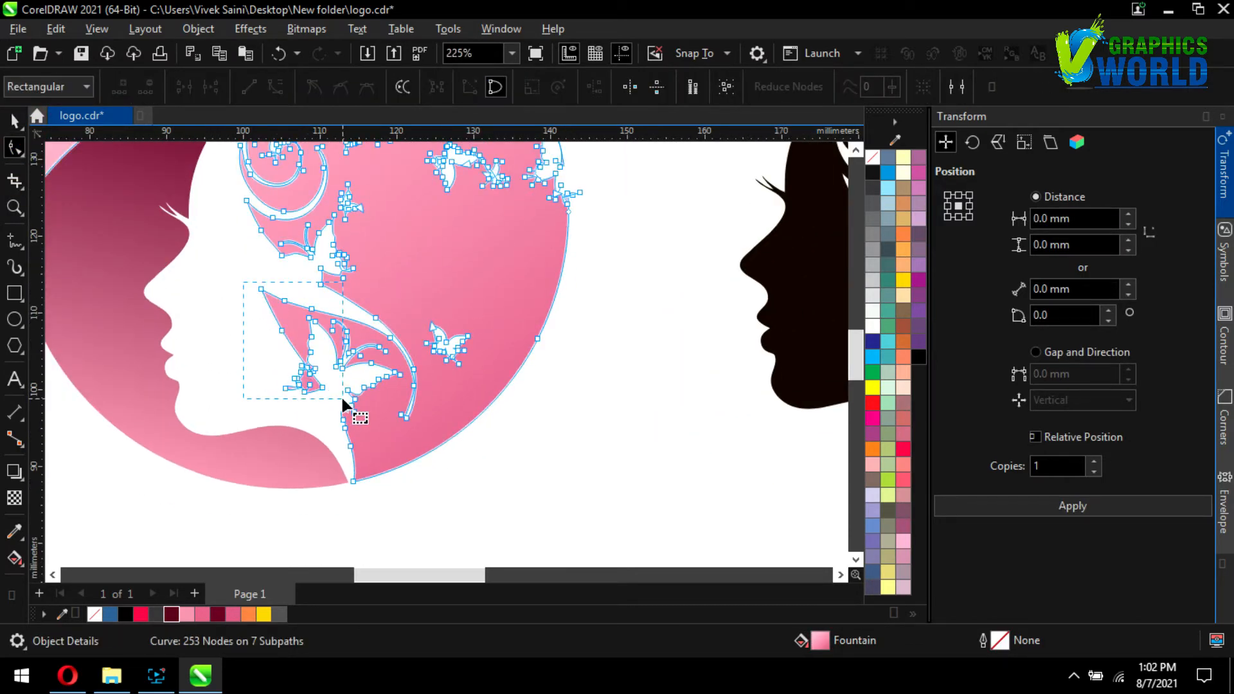
{"action": "left_click_drag", "start_coordinate": [310, 380], "coordinate": [374, 483]}
{"action": "key", "text": "Delete"}
{"action": "key", "text": "Delete"}
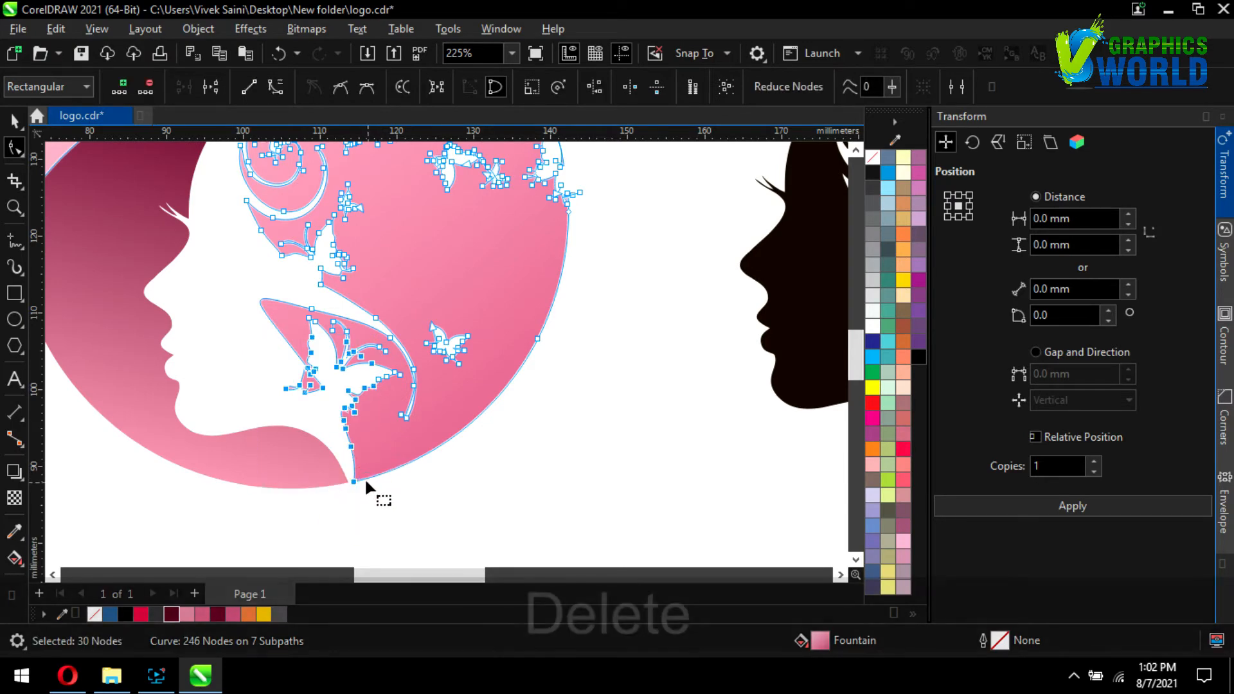
Delete the remaining large-butterfly nodes inside the hair strand on the pink shape
{"action": "scroll", "coordinate": [325, 342], "scroll_direction": "up", "scroll_amount": 5}
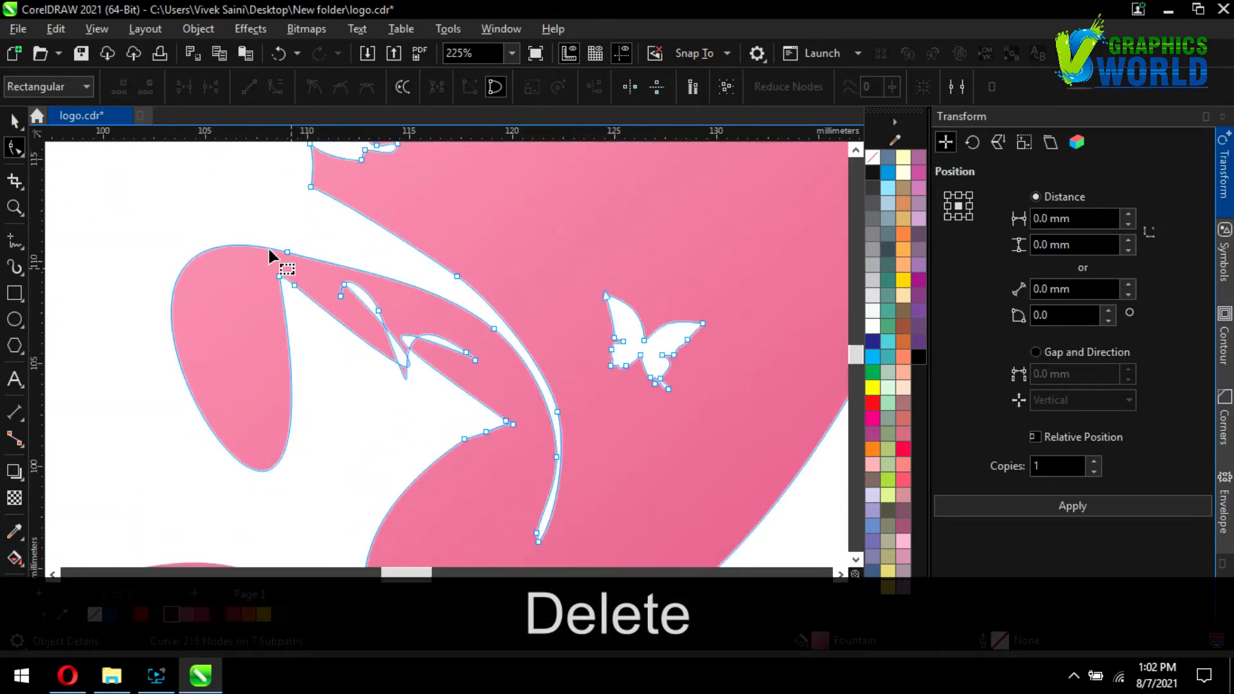
{"action": "left_click_drag", "start_coordinate": [423, 379], "coordinate": [422, 380]}
{"action": "key", "text": "Delete"}
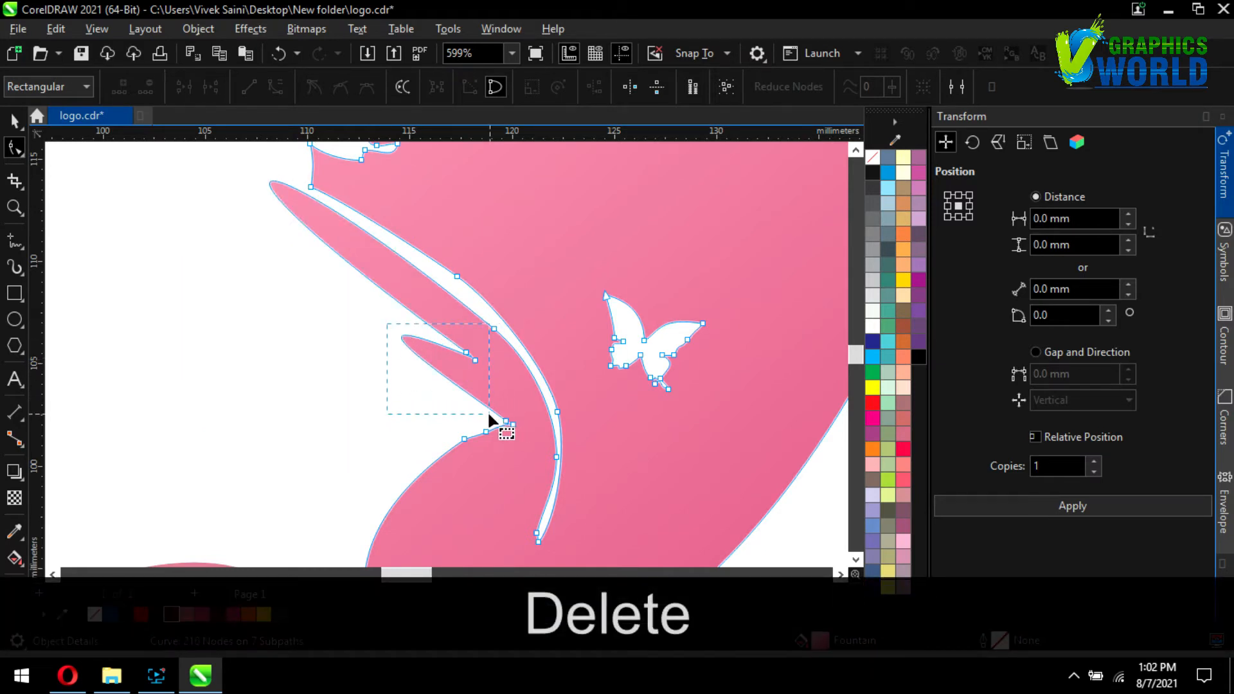
{"action": "left_click_drag", "start_coordinate": [487, 411], "coordinate": [484, 410]}
{"action": "key", "text": "Delete"}
{"action": "left_click_drag", "start_coordinate": [408, 395], "coordinate": [524, 457]}
{"action": "key", "text": "Delete"}
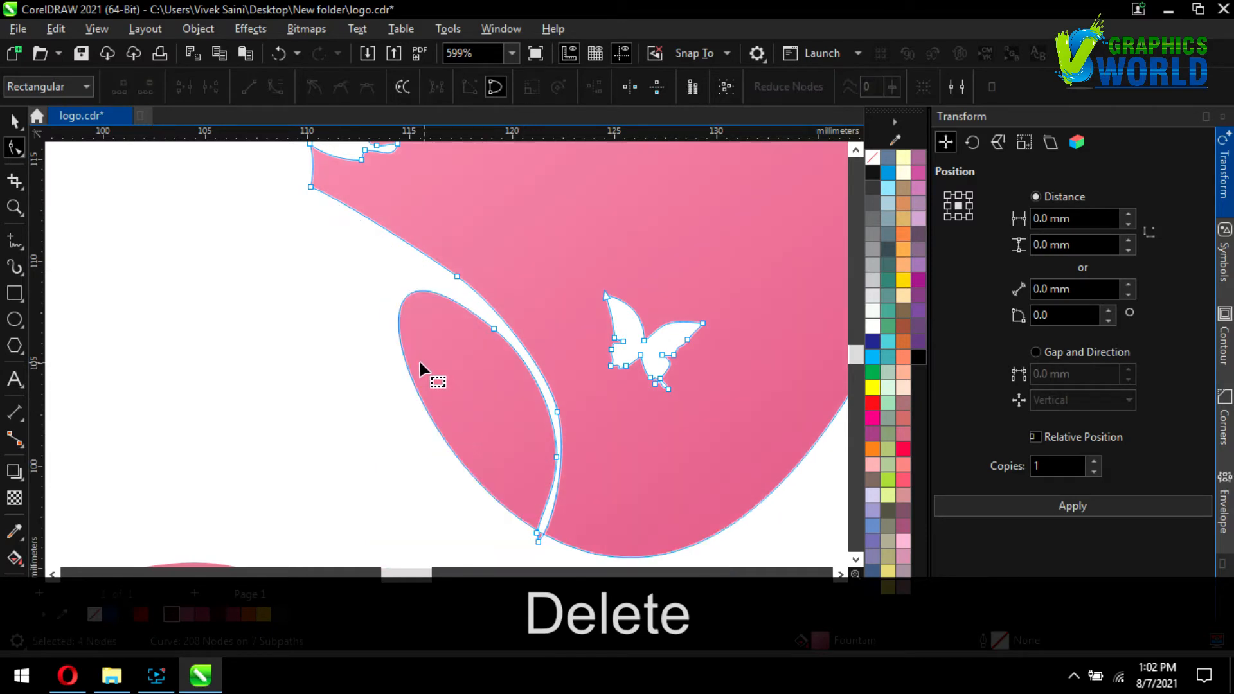
Remove the hair strand's inner-edge and tip nodes so the pink shape keeps a single smooth inner edge
{"action": "scroll", "coordinate": [420, 362], "scroll_direction": "down", "scroll_amount": 3}
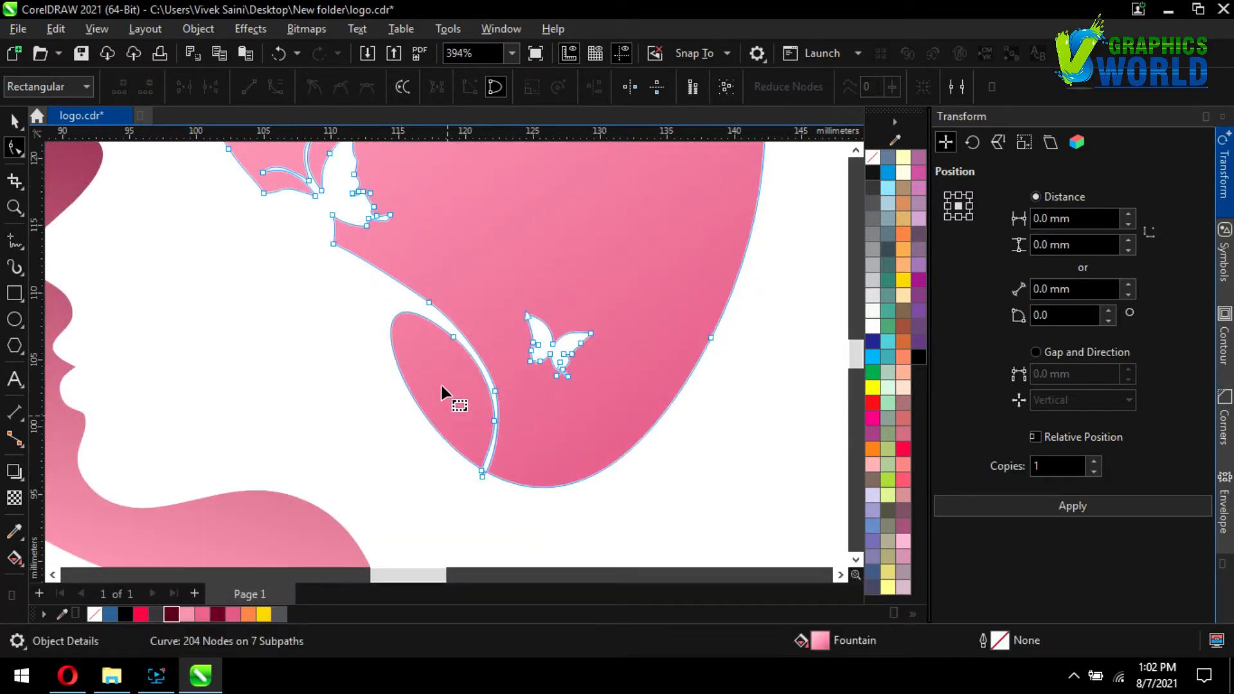
{"action": "left_click", "coordinate": [453, 337]}
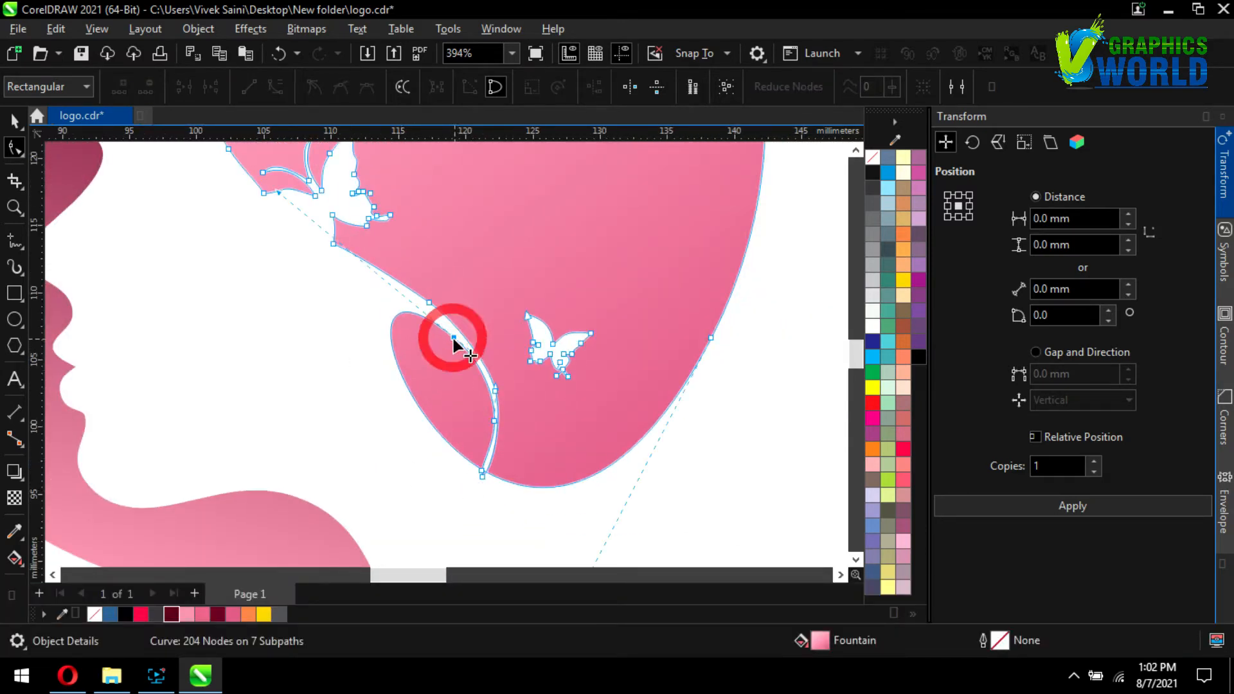
{"action": "left_click", "coordinate": [492, 459]}
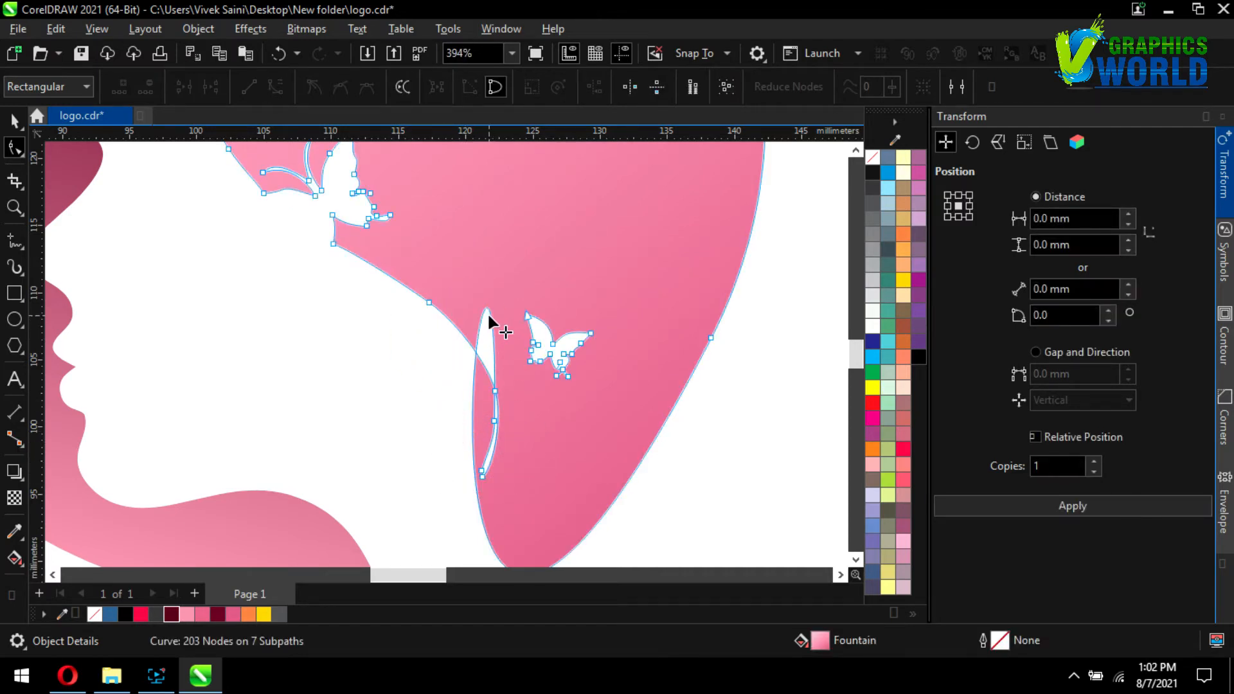
{"action": "left_click_drag", "start_coordinate": [487, 312], "coordinate": [493, 421]}
{"action": "double_click", "coordinate": [494, 422]}
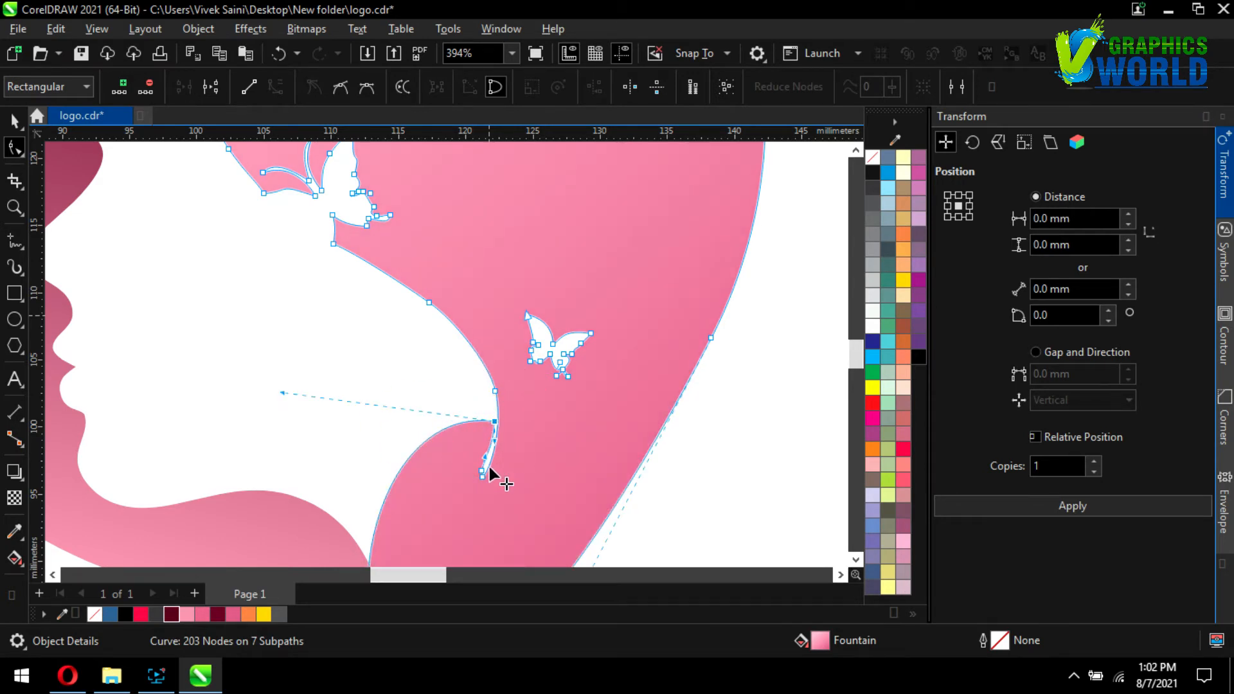
{"action": "double_click", "coordinate": [479, 472]}
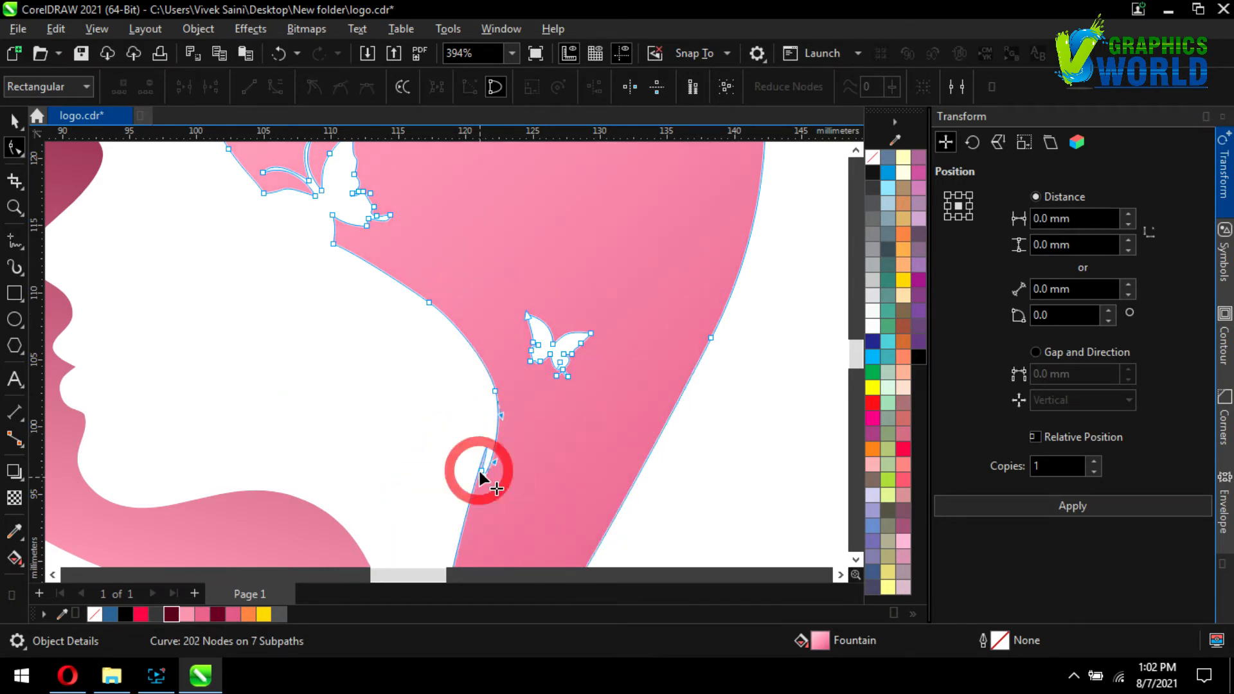
{"action": "left_click", "coordinate": [481, 478]}
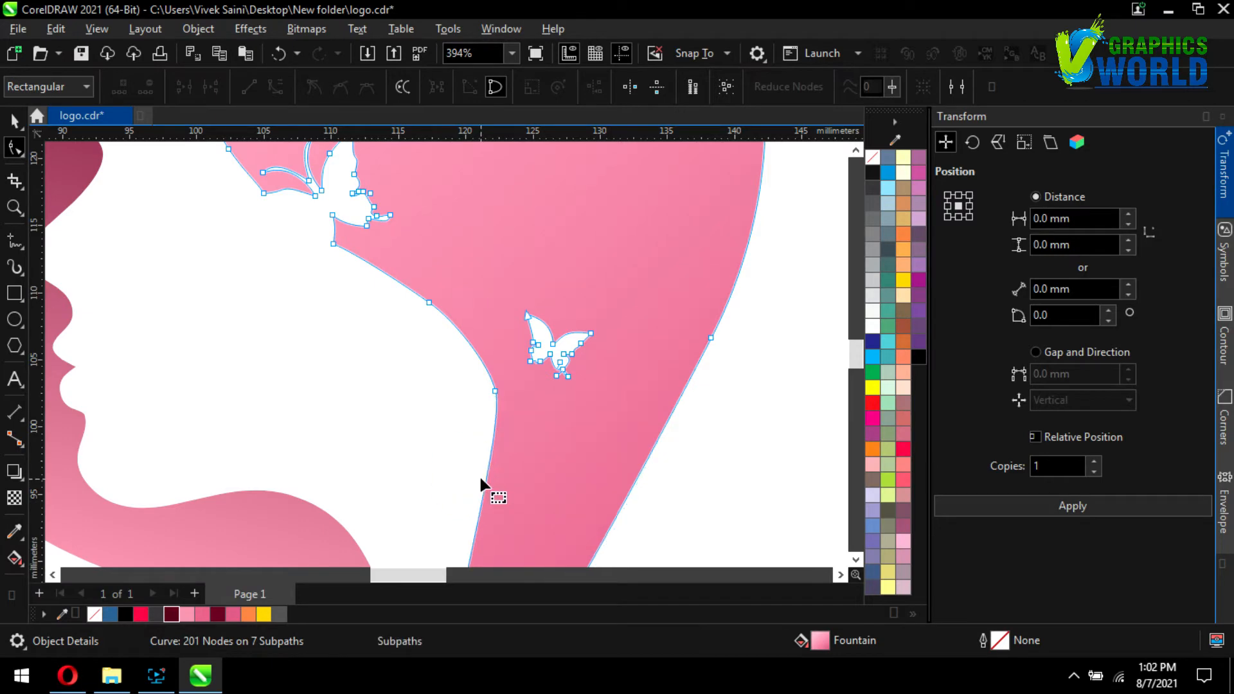
{"action": "key", "text": "Delete"}
Shorten the lower curve handle of the pink shape's outer-edge node to turn the long tail into a rounded lobe
{"action": "scroll", "coordinate": [429, 345], "scroll_direction": "down", "scroll_amount": 3}
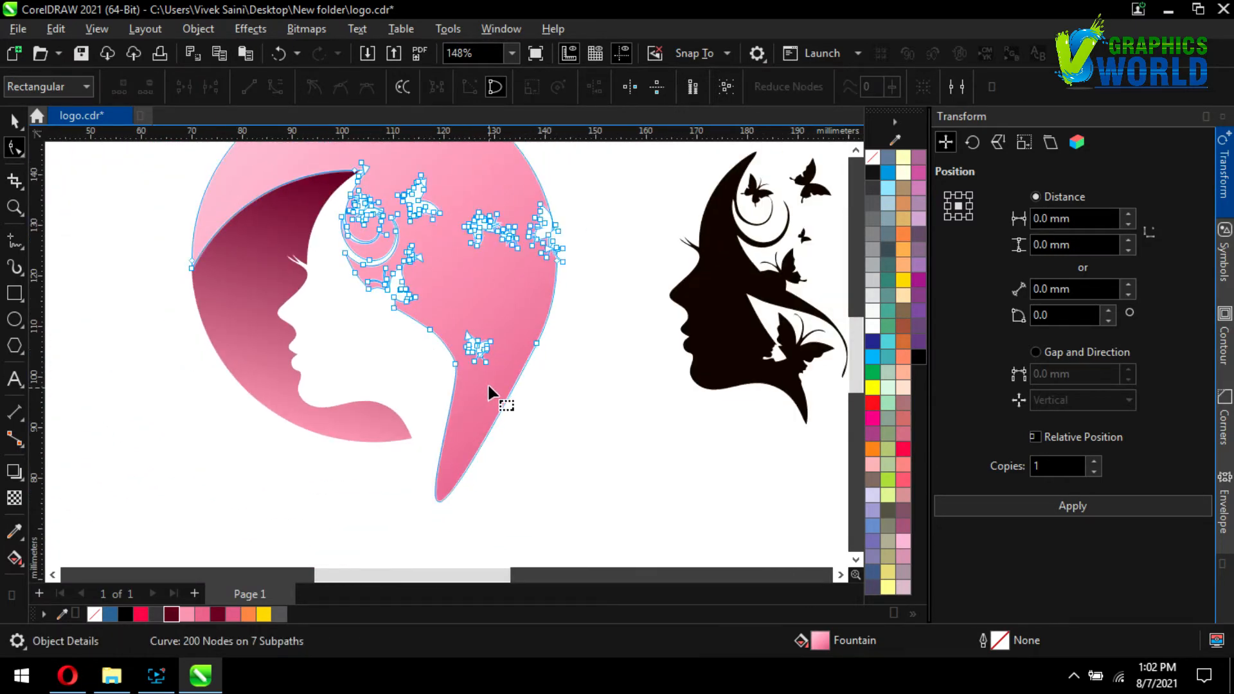
{"action": "scroll", "coordinate": [487, 383], "scroll_direction": "up", "scroll_amount": 2}
{"action": "left_click", "coordinate": [551, 331]}
{"action": "scroll", "coordinate": [437, 295], "scroll_direction": "down", "scroll_amount": 3}
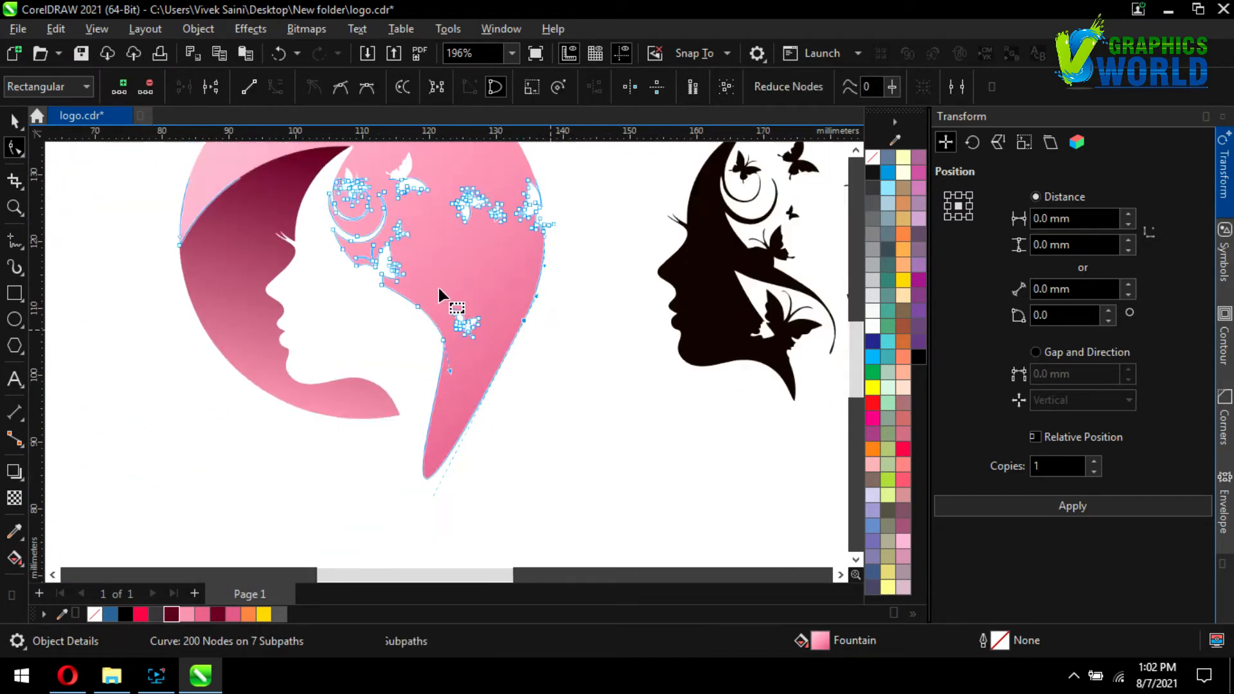
{"action": "scroll", "coordinate": [374, 498], "scroll_direction": "down", "scroll_amount": 3}
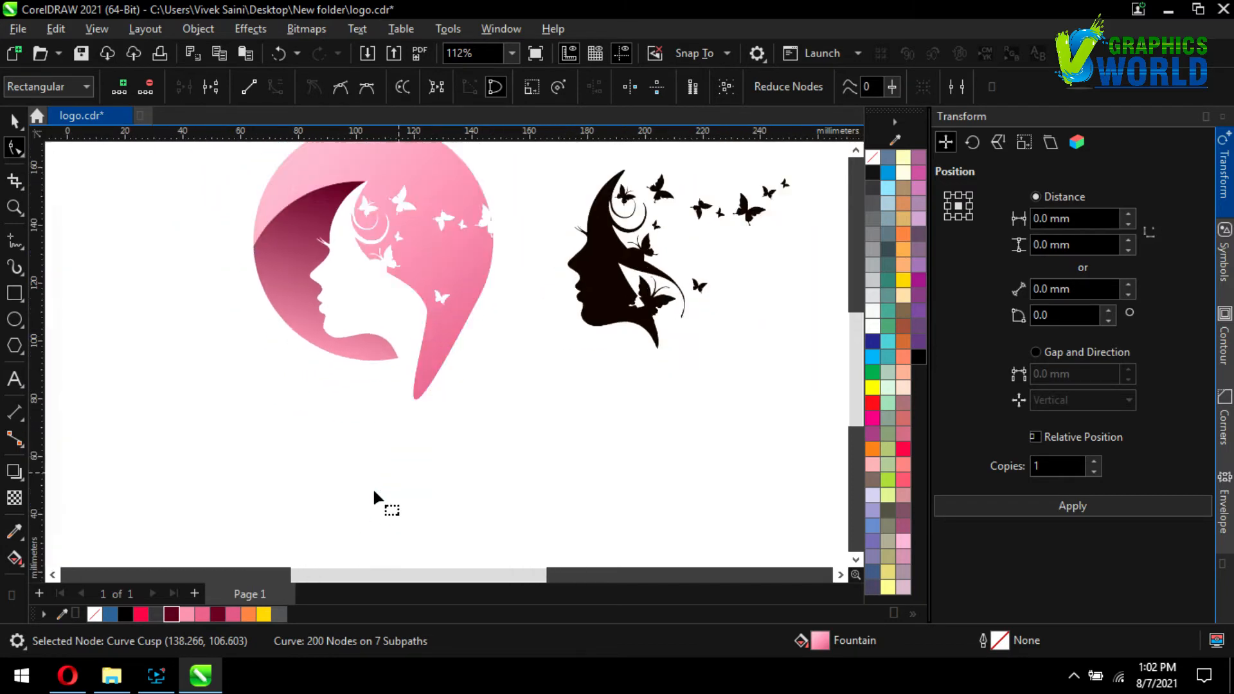
{"action": "scroll", "coordinate": [378, 504], "scroll_direction": "up", "scroll_amount": 3}
{"action": "key", "text": "shift"}
{"action": "left_click_drag", "start_coordinate": [369, 509], "coordinate": [395, 452]}
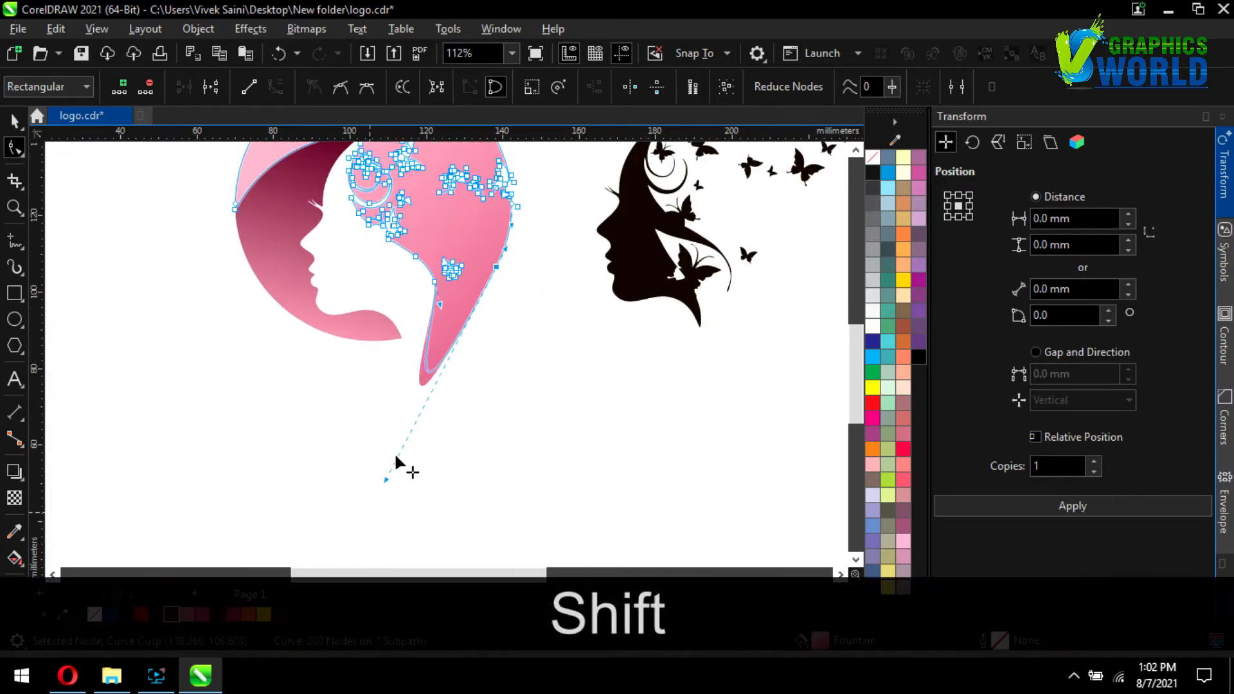
{"action": "left_click_drag", "start_coordinate": [430, 382], "coordinate": [444, 360]}
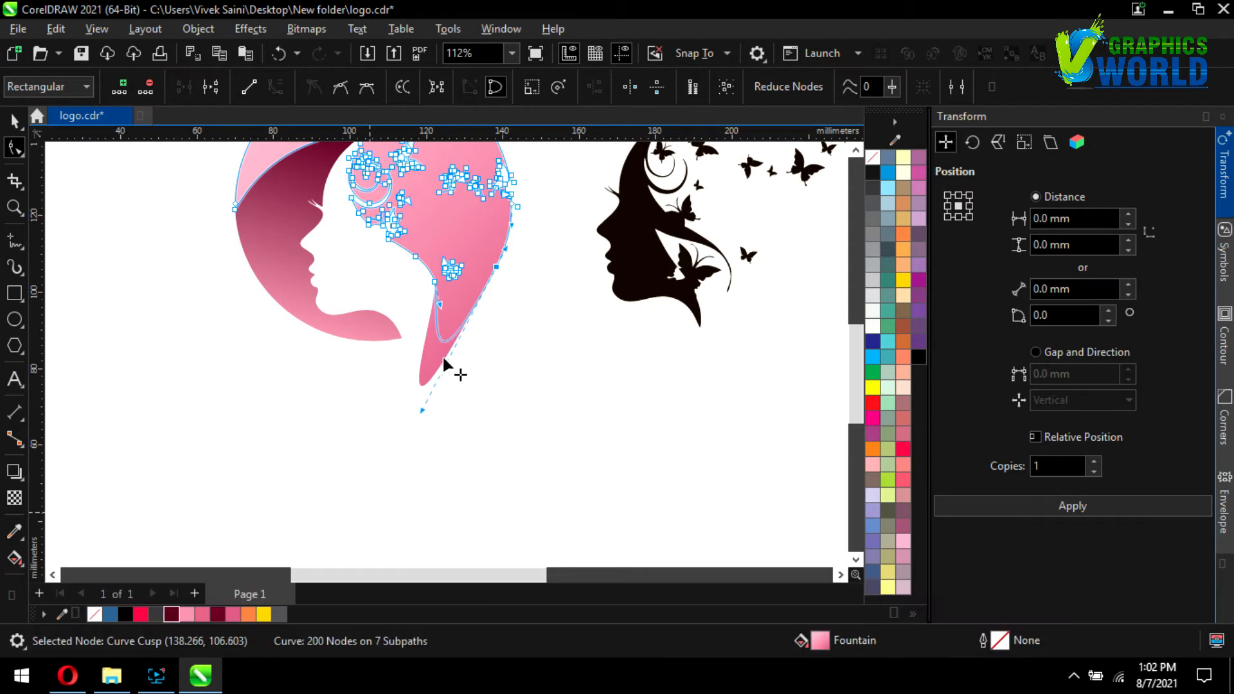
{"action": "mouse_move", "coordinate": [467, 318]}
{"action": "left_mouse_down"}
{"action": "mouse_move", "coordinate": [485, 290]}
{"action": "mouse_move", "coordinate": [472, 311]}
{"action": "left_mouse_up"}
{"action": "left_click", "coordinate": [438, 381]}
Add a node at the base of the pink shape's rounded lobe and delete the neighbouring inner-edge node to smooth the curve
{"action": "scroll", "coordinate": [468, 255], "scroll_direction": "up", "scroll_amount": 5}
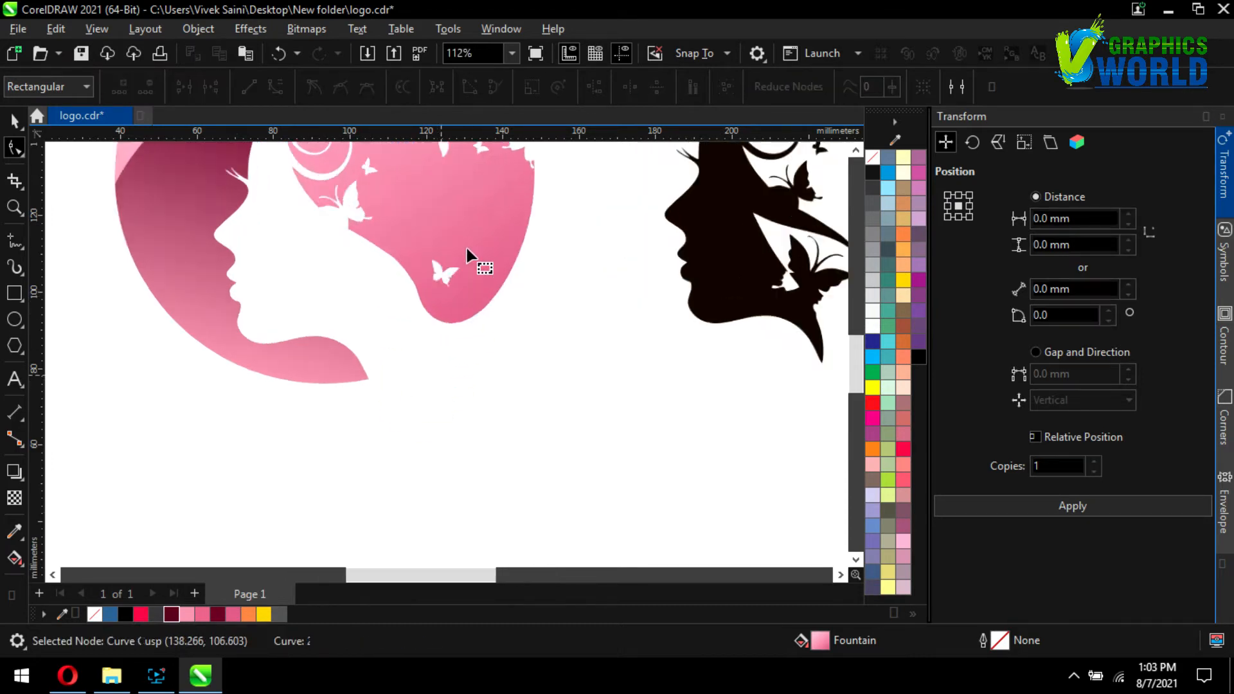
{"action": "left_click", "coordinate": [379, 325]}
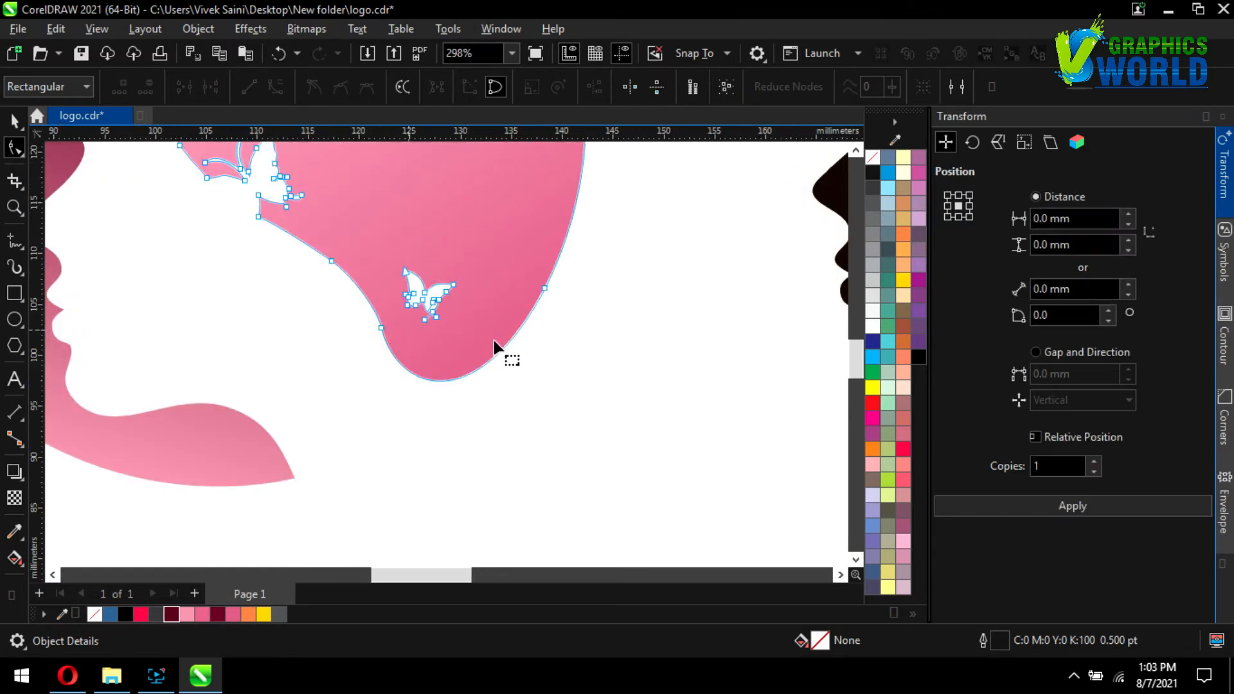
{"action": "left_click", "coordinate": [424, 380]}
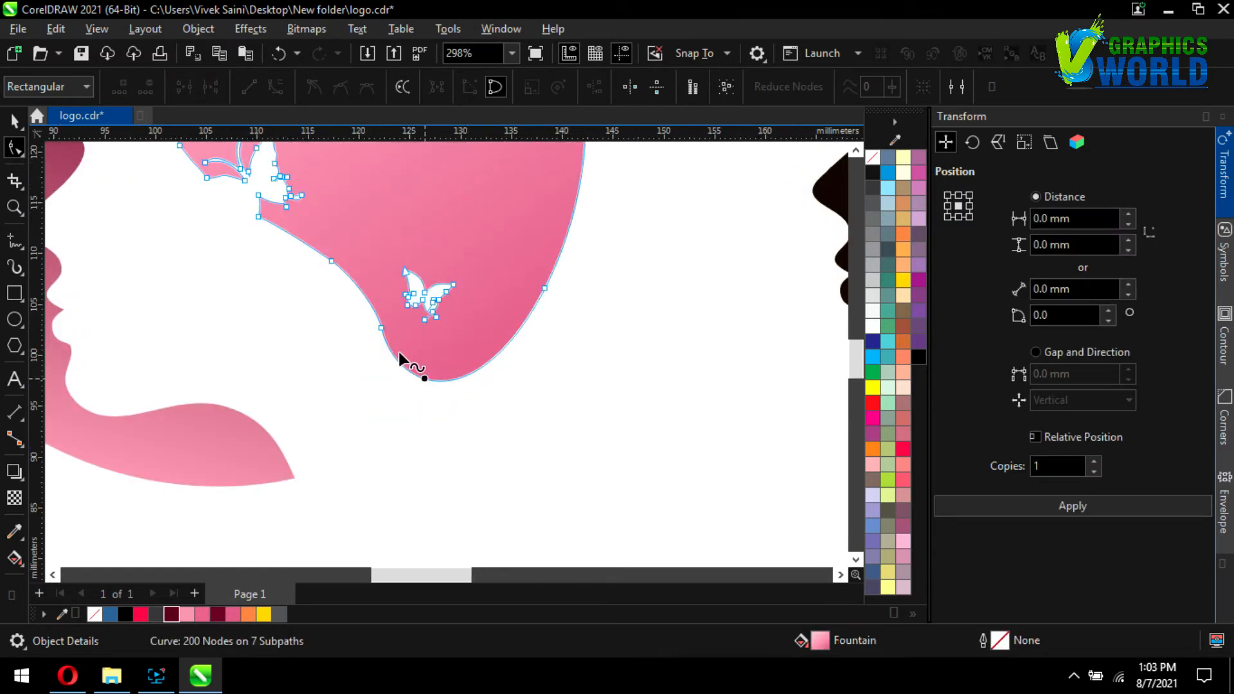
{"action": "double_click", "coordinate": [382, 327]}
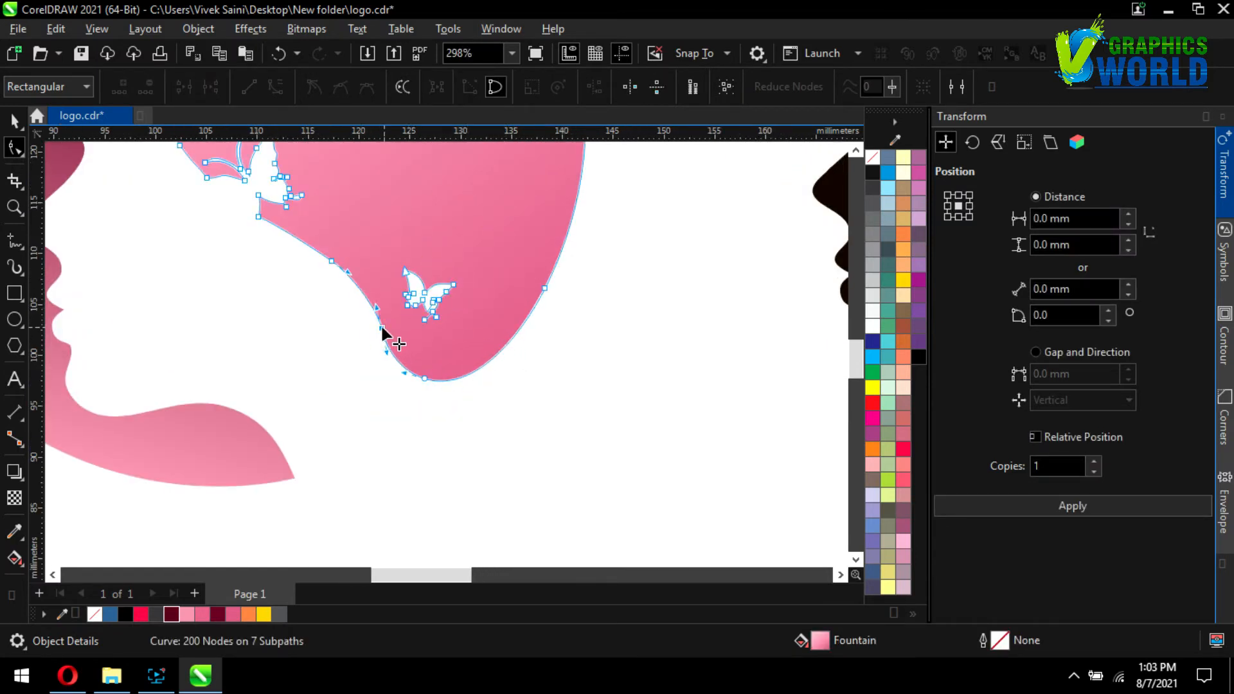
{"action": "left_click", "coordinate": [359, 387]}
{"action": "scroll", "coordinate": [476, 395], "scroll_direction": "down", "scroll_amount": 4}
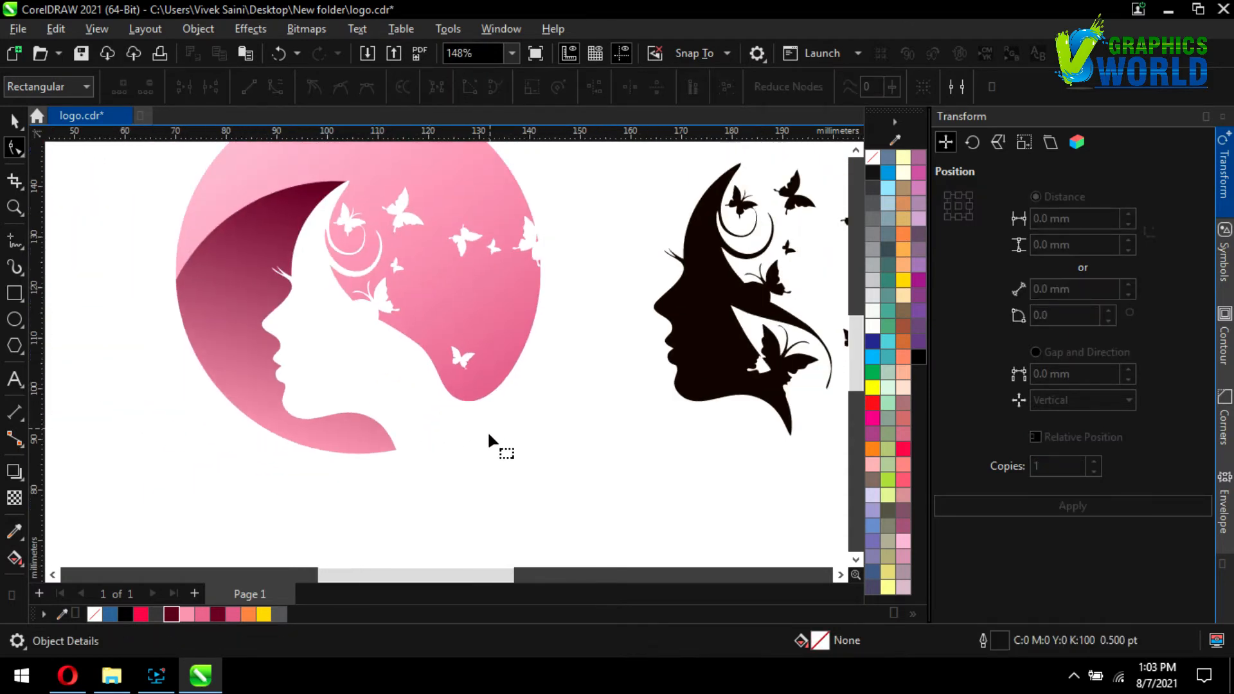
Round the maroon crescent's lower tip by adding a bottom-edge node, deleting the corner node and shortening the curve handle
{"action": "scroll", "coordinate": [334, 419], "scroll_direction": "up", "scroll_amount": 4}
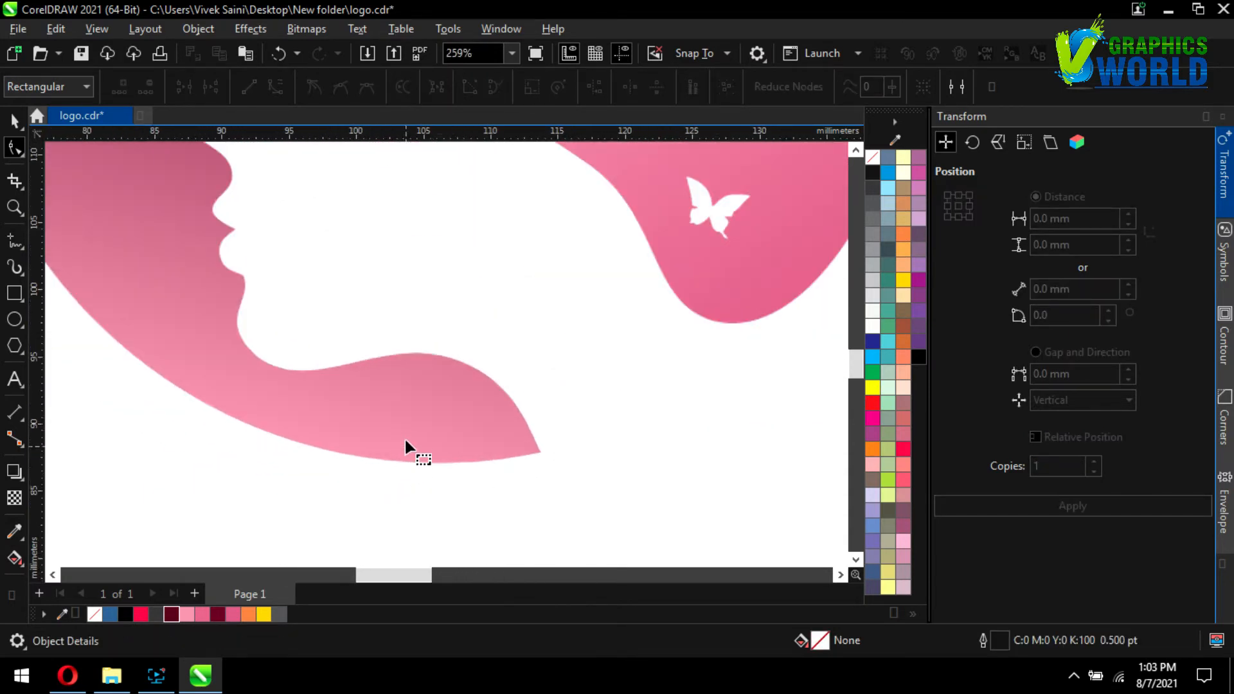
{"action": "left_click", "coordinate": [403, 441]}
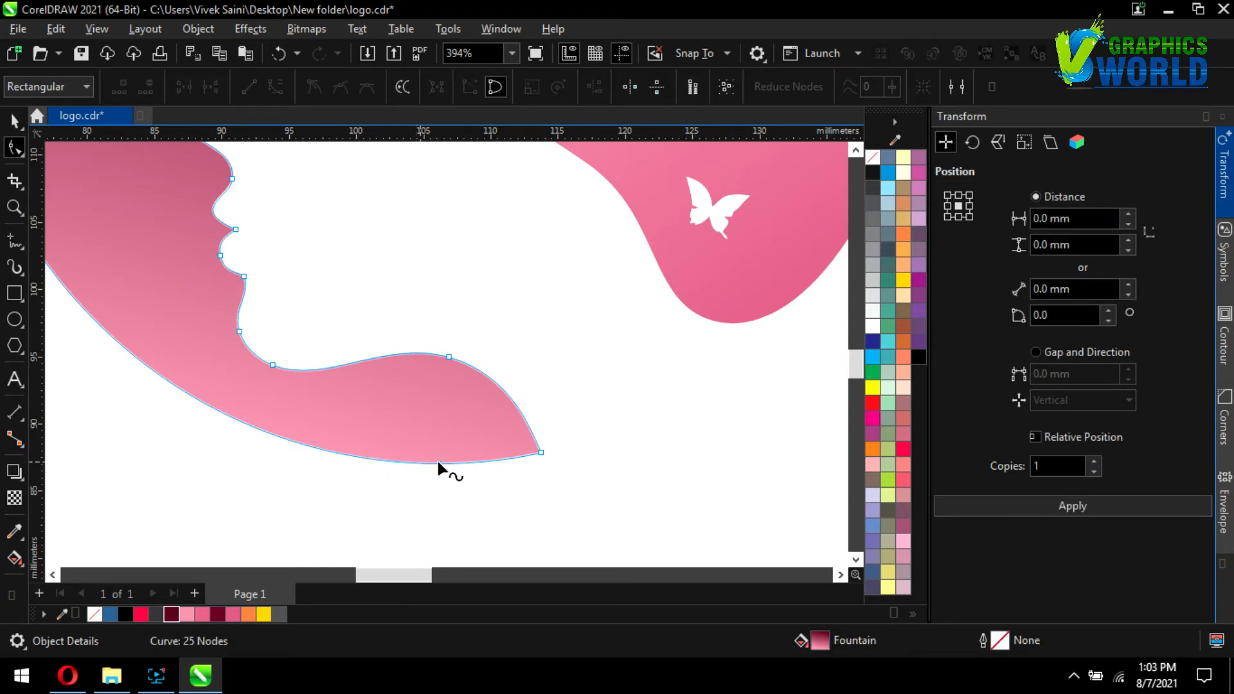
{"action": "double_click", "coordinate": [541, 452]}
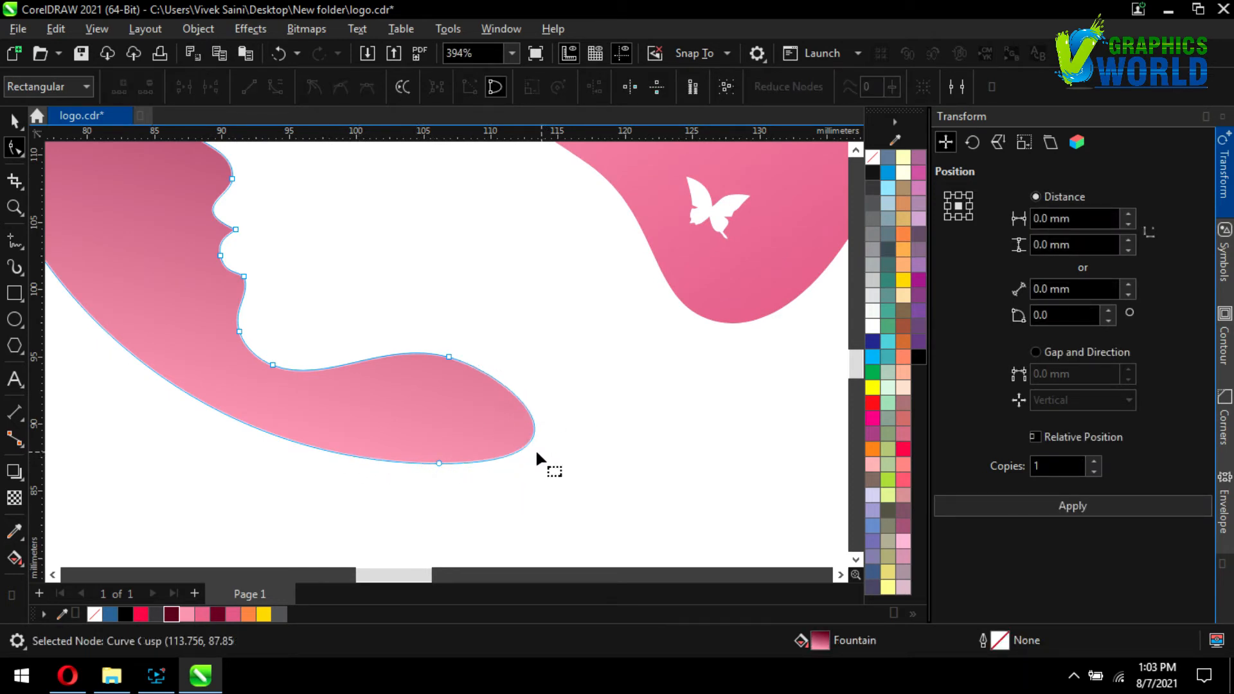
{"action": "left_click", "coordinate": [449, 357]}
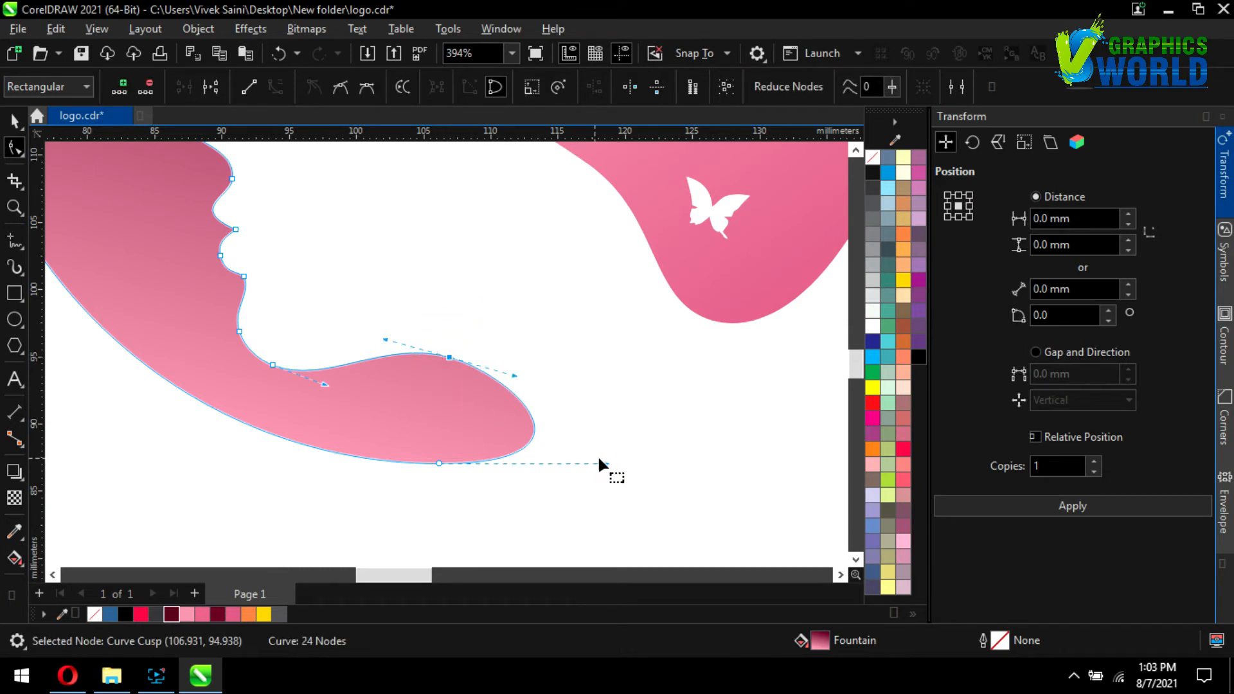
{"action": "left_click_drag", "start_coordinate": [605, 461], "coordinate": [483, 444]}
{"action": "key", "text": "shift"}
{"action": "scroll", "coordinate": [476, 491], "scroll_direction": "down", "scroll_amount": 5}
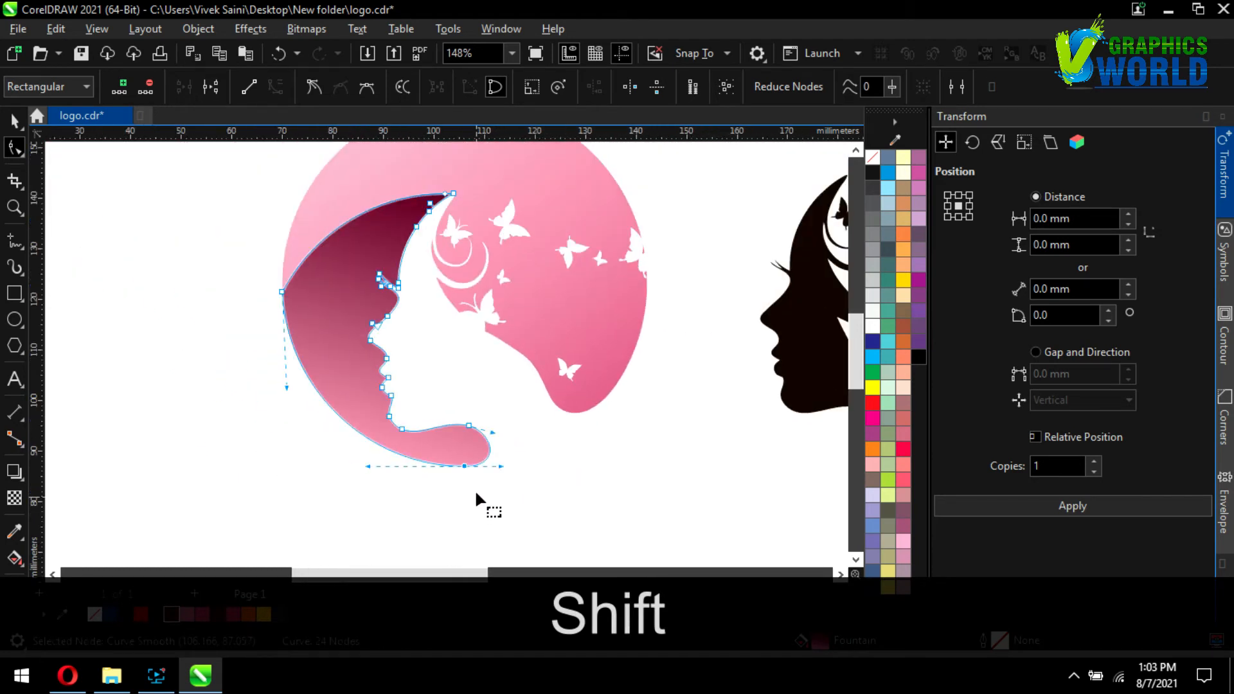
Delete the extra node on the maroon crescent's upper edge beside its tip, leaving the tip node selected
{"action": "scroll", "coordinate": [315, 495], "scroll_direction": "down", "scroll_amount": 1}
{"action": "left_click", "coordinate": [15, 121]}
{"action": "left_click", "coordinate": [118, 224]}
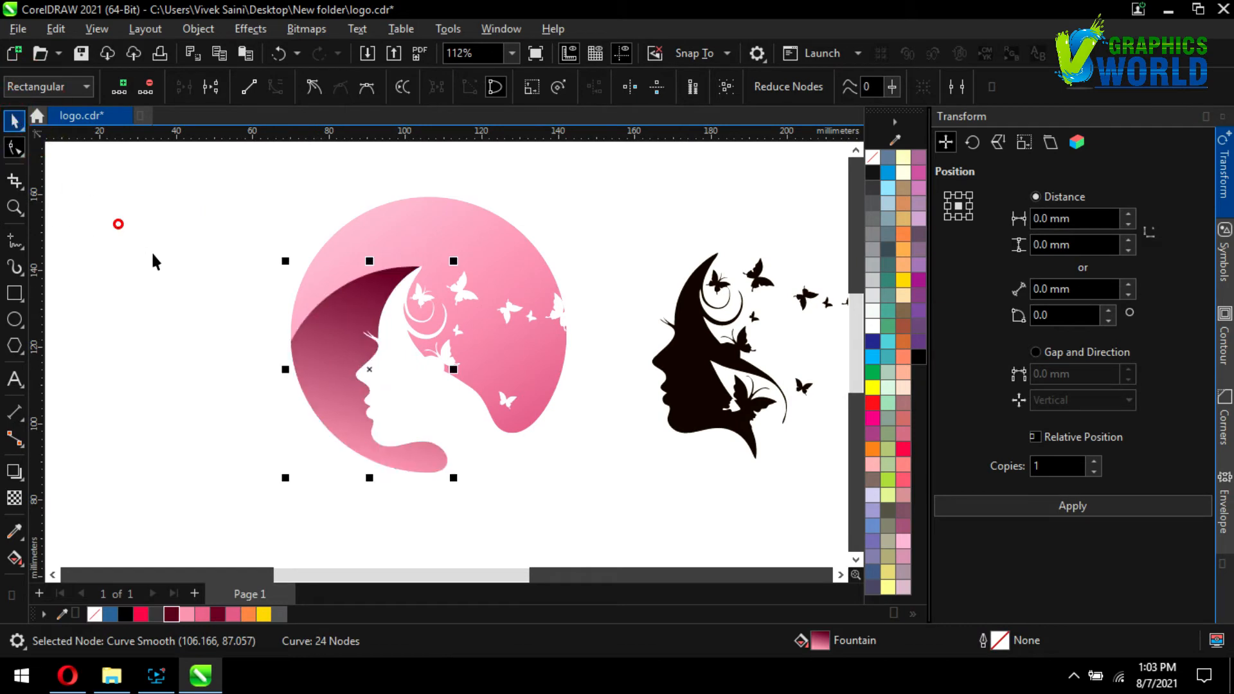
{"action": "left_click", "coordinate": [333, 351]}
{"action": "scroll", "coordinate": [348, 313], "scroll_direction": "up", "scroll_amount": 4}
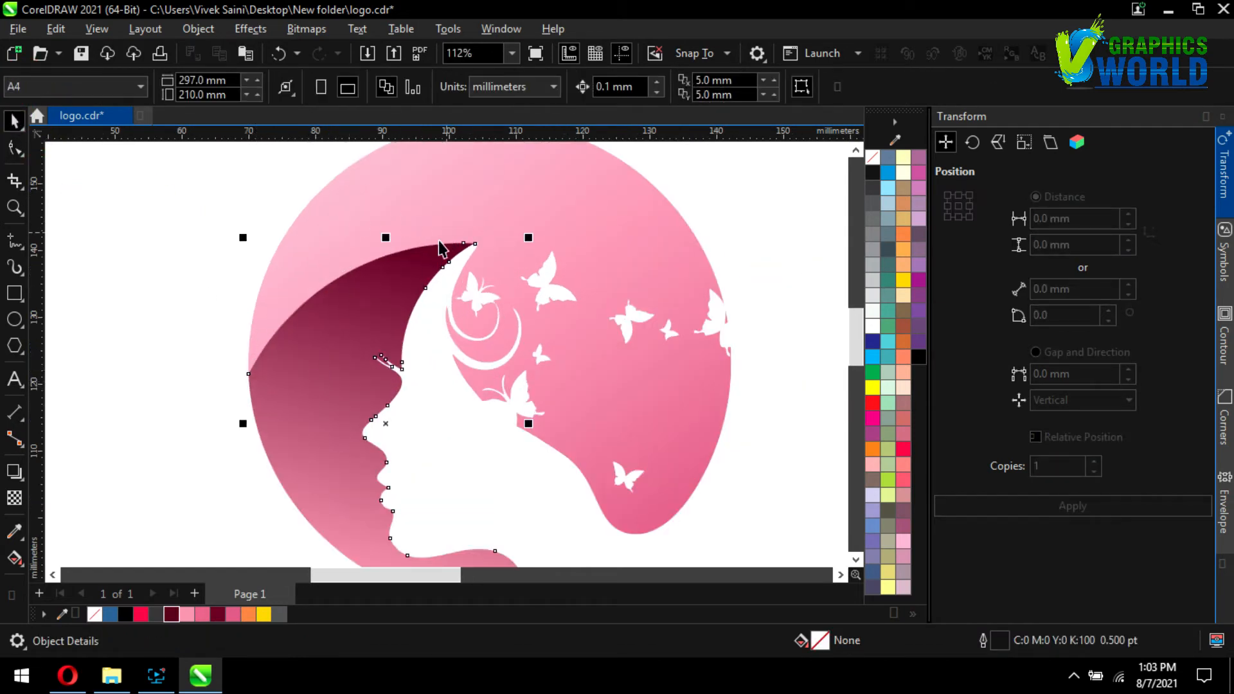
{"action": "left_click", "coordinate": [14, 149]}
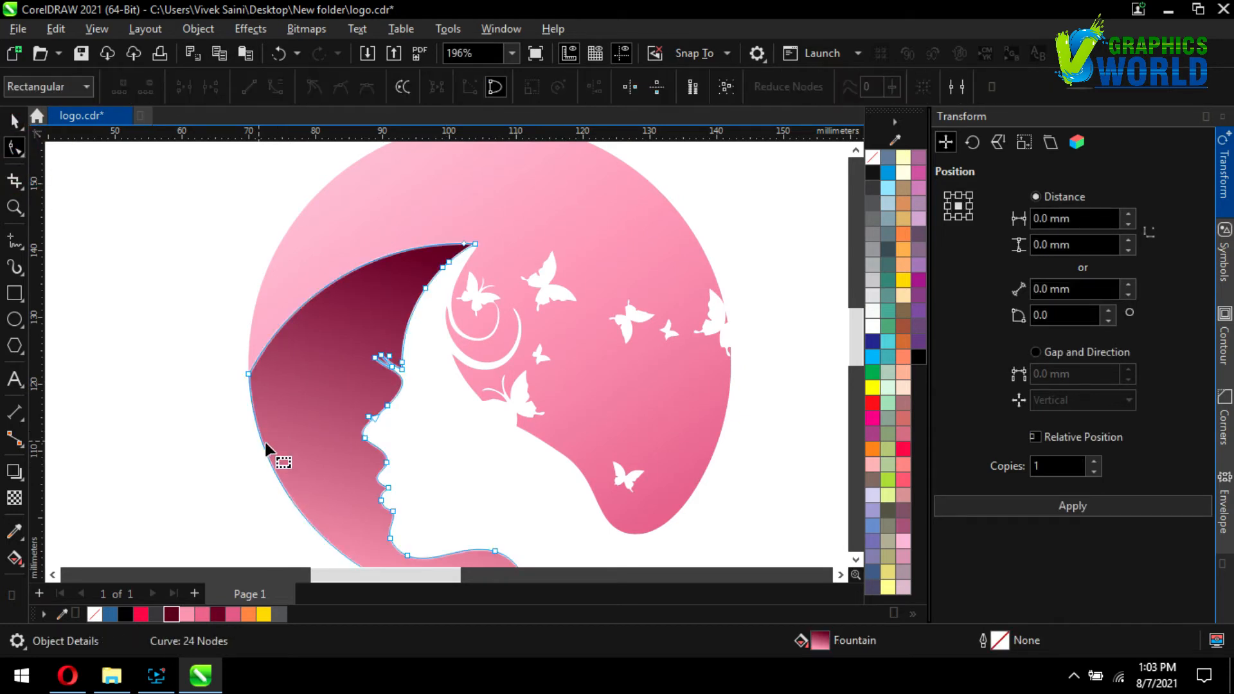
{"action": "left_click", "coordinate": [462, 243]}
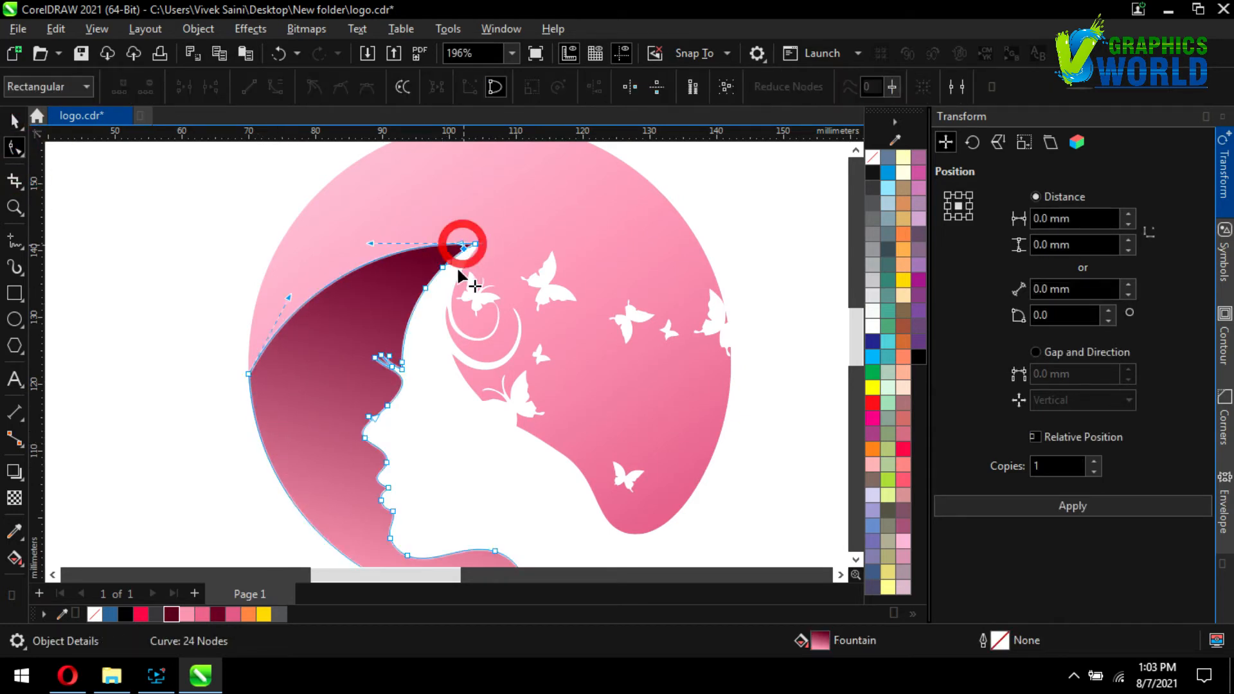
{"action": "scroll", "coordinate": [461, 244], "scroll_direction": "up", "scroll_amount": 5}
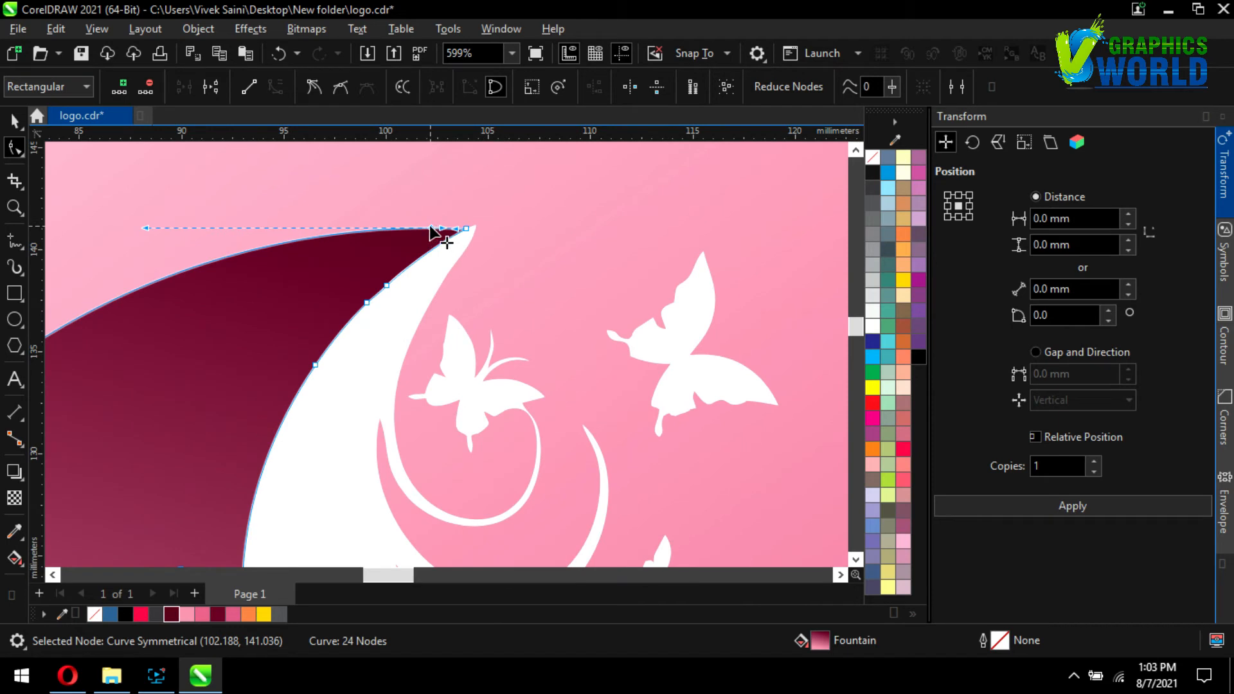
{"action": "double_click", "coordinate": [431, 229]}
{"action": "left_click", "coordinate": [465, 226]}
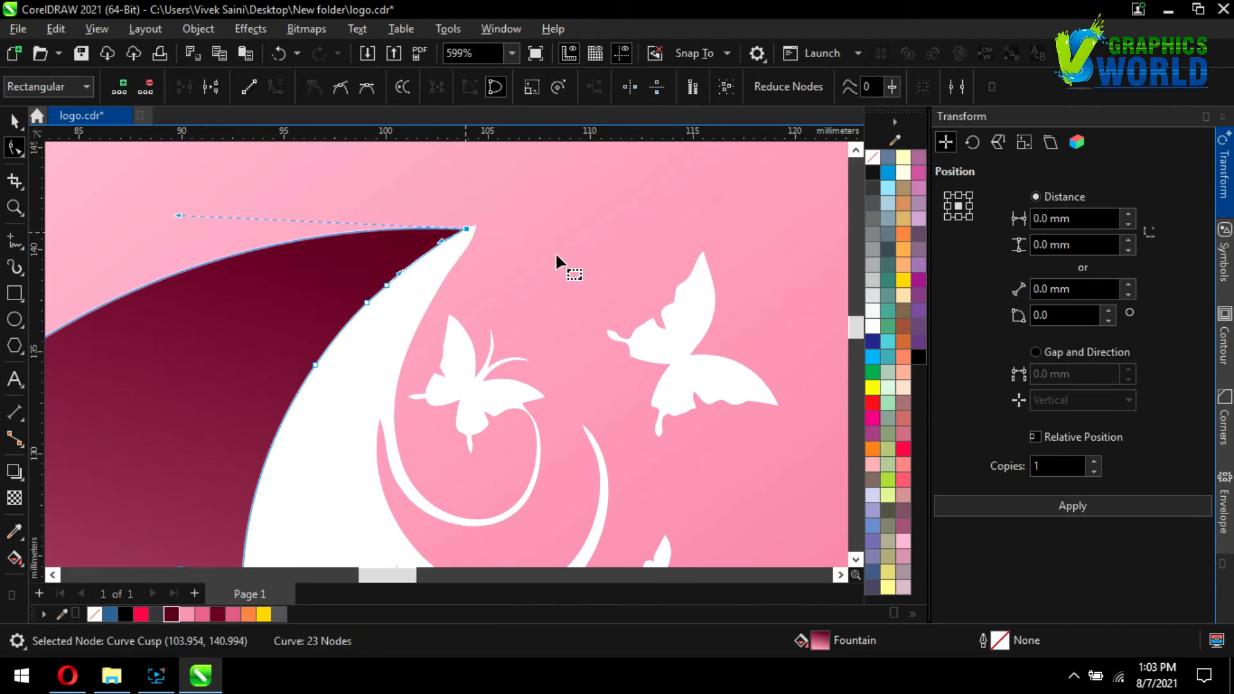
{"action": "scroll", "coordinate": [556, 261], "scroll_direction": "down", "scroll_amount": 5}
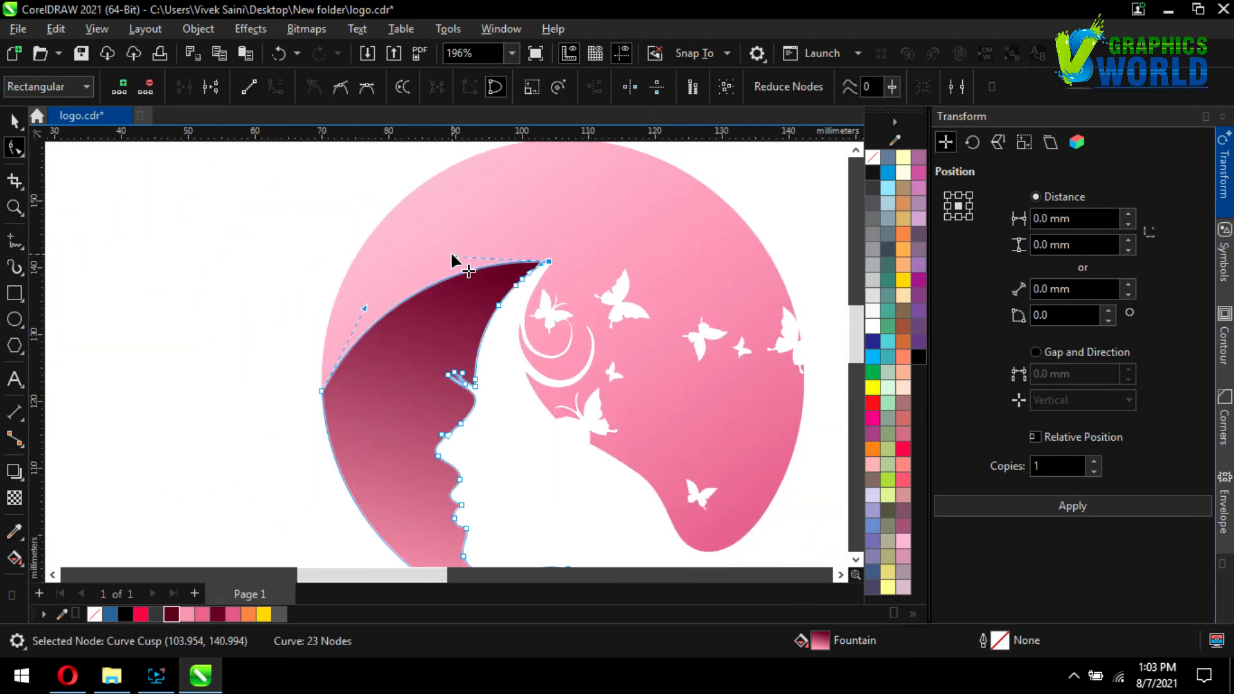
Pull the upper-edge curve handles of the maroon crescent's tip node and outer-edge node outward to round its upper edge
{"action": "left_click_drag", "start_coordinate": [452, 256], "coordinate": [397, 226]}
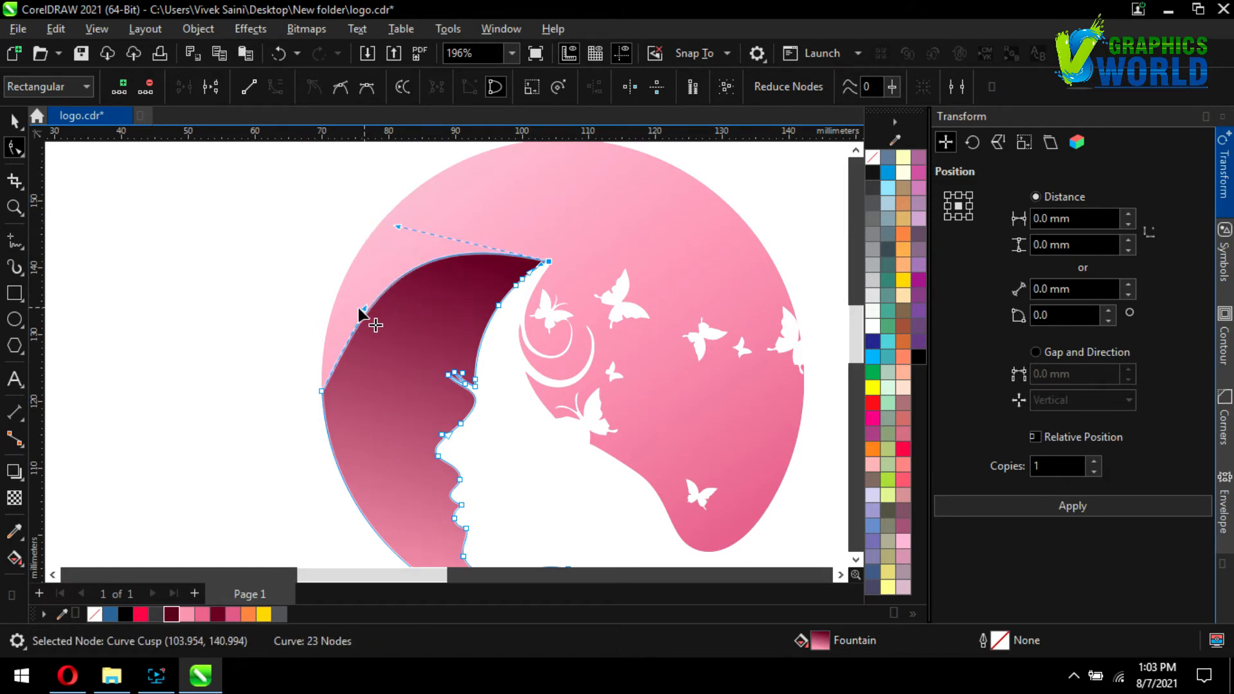
{"action": "left_click_drag", "start_coordinate": [360, 311], "coordinate": [324, 318]}
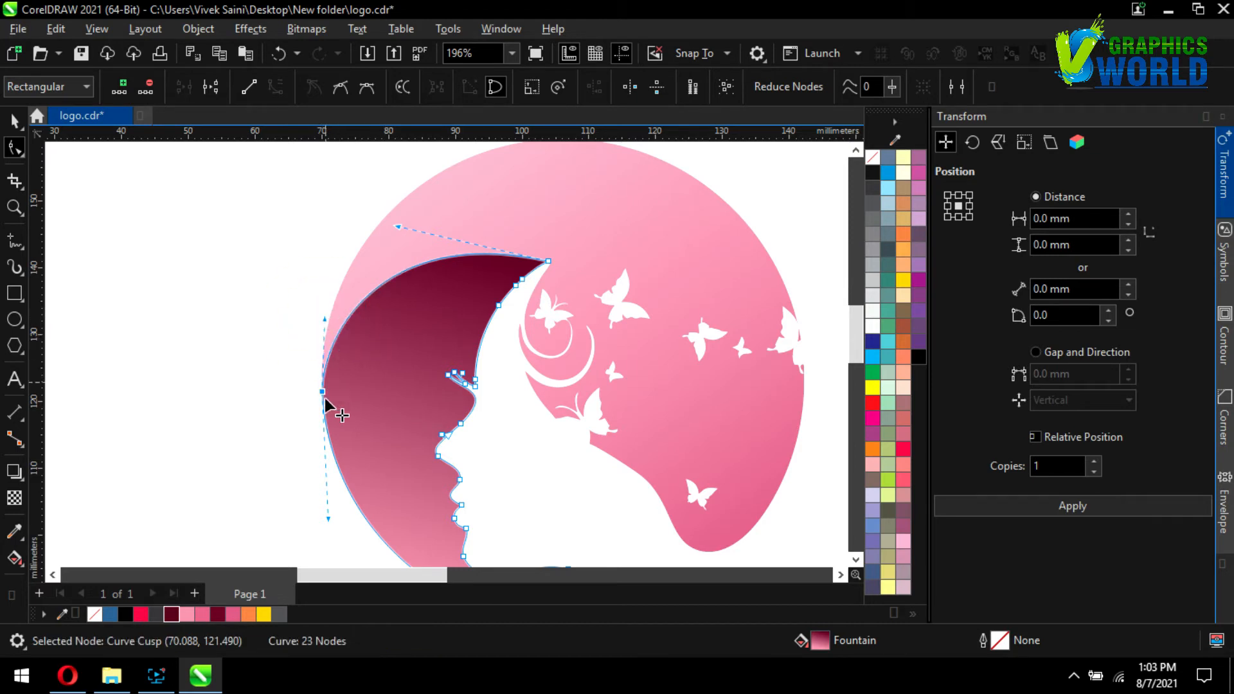
{"action": "scroll", "coordinate": [329, 405], "scroll_direction": "up", "scroll_amount": 2}
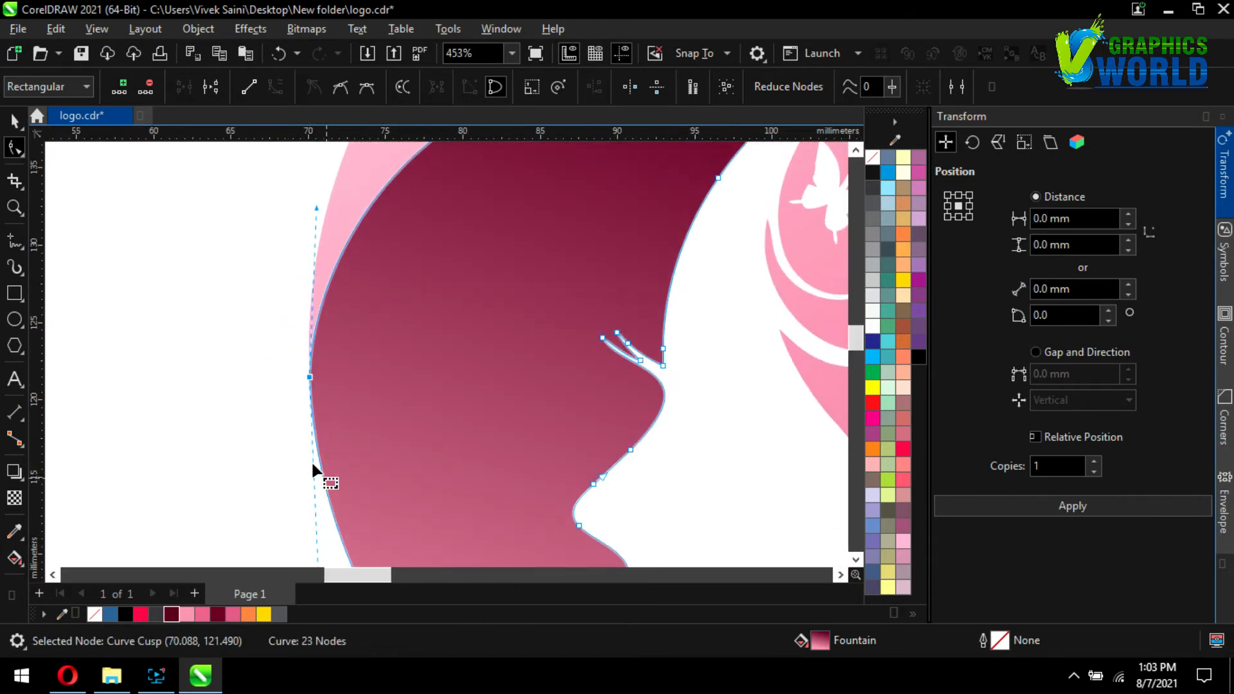
{"action": "scroll", "coordinate": [317, 472], "scroll_direction": "down", "scroll_amount": 2}
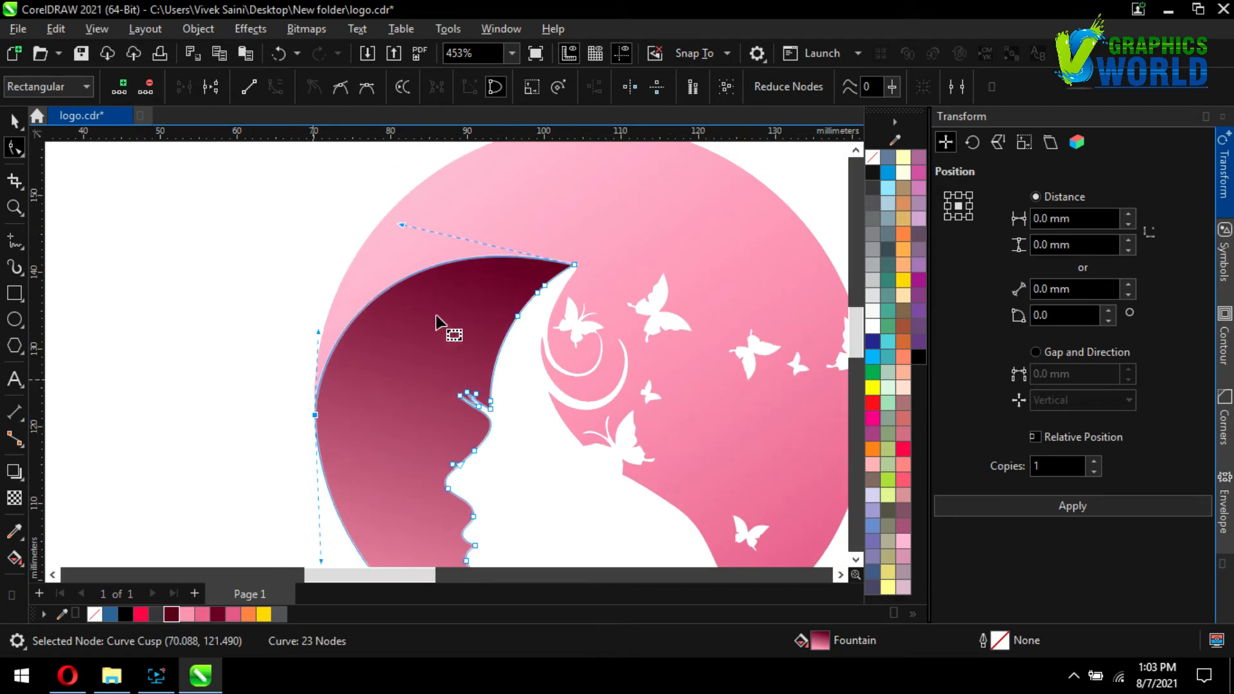
Raise the curve handle of the maroon crescent's tip node slightly to make the upper edge fuller
{"action": "left_click", "coordinate": [576, 265]}
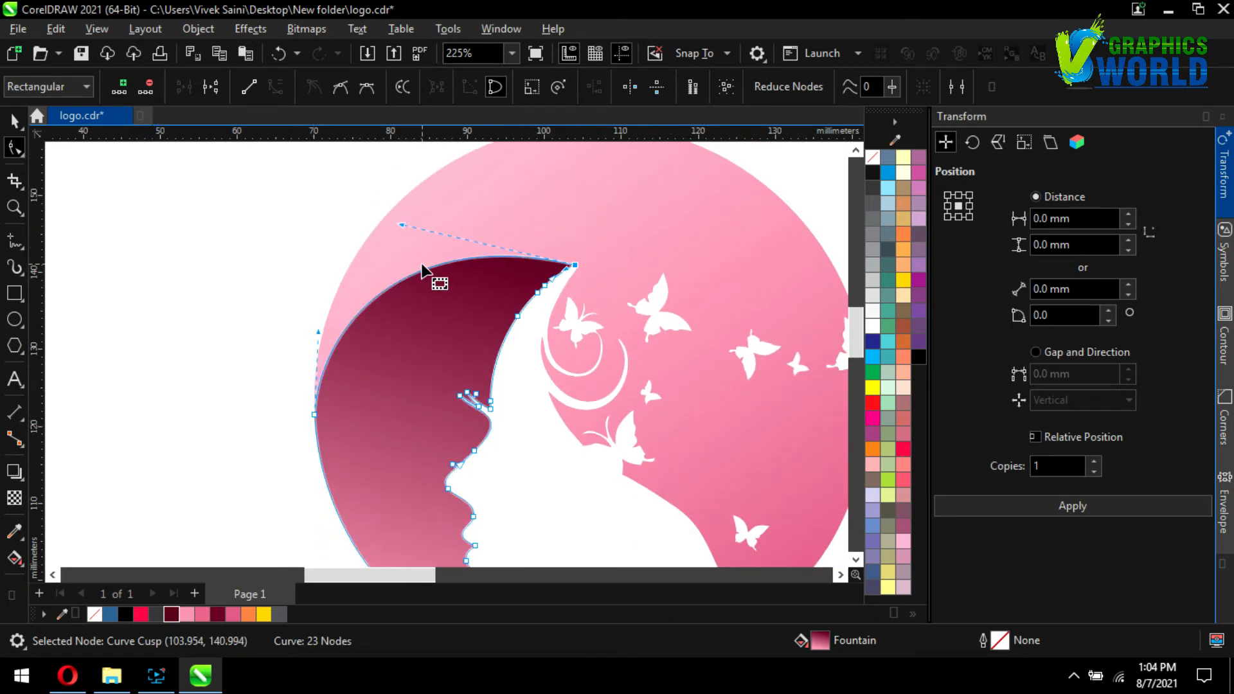
{"action": "left_click_drag", "start_coordinate": [402, 226], "coordinate": [405, 214]}
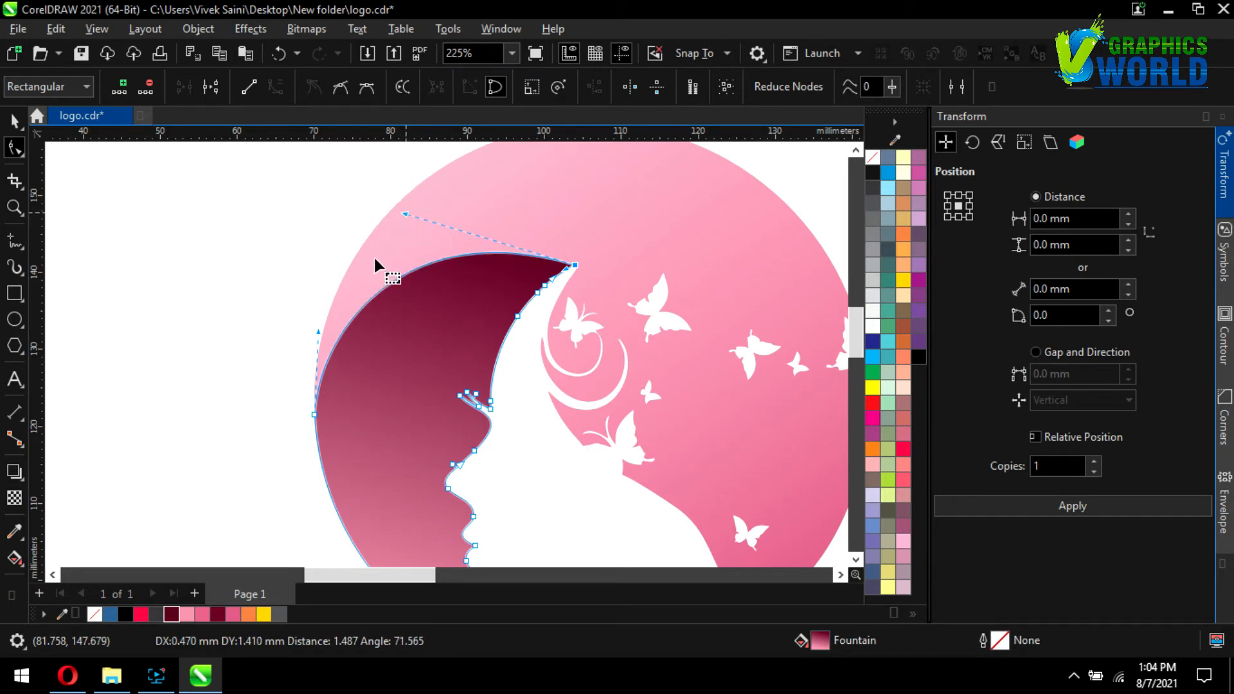
{"action": "left_click", "coordinate": [14, 121]}
{"action": "left_click", "coordinate": [82, 232]}
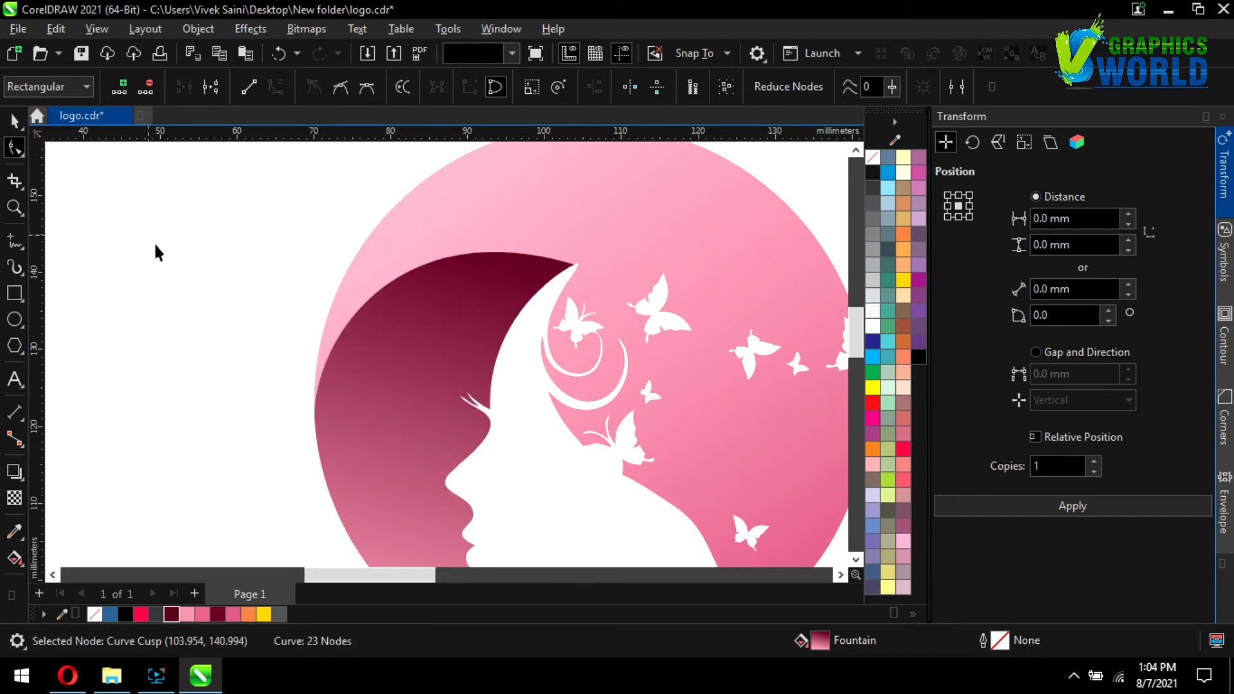
{"action": "scroll", "coordinate": [236, 312], "scroll_direction": "down", "scroll_amount": 4}
{"action": "key", "text": "space"}
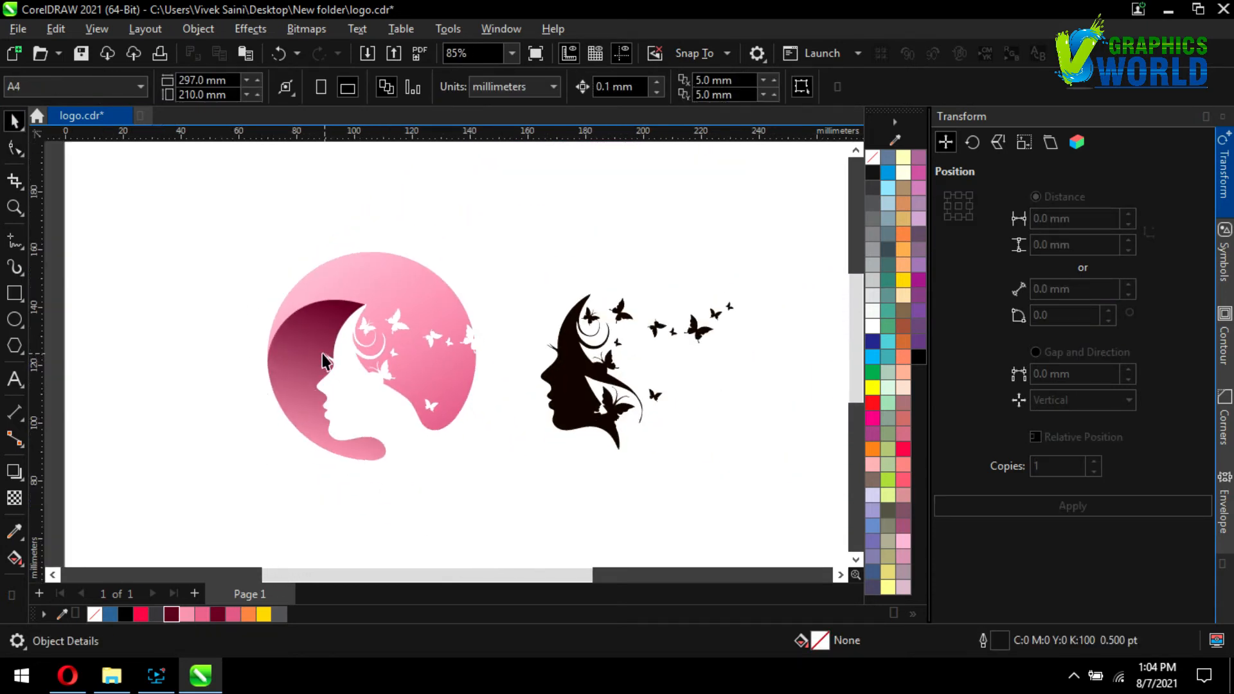
Refine the maroon crescent's upper edge by shortening and steepening the tip node's handle and lengthening the outer-edge node's upper handle
{"action": "left_click", "coordinate": [302, 349]}
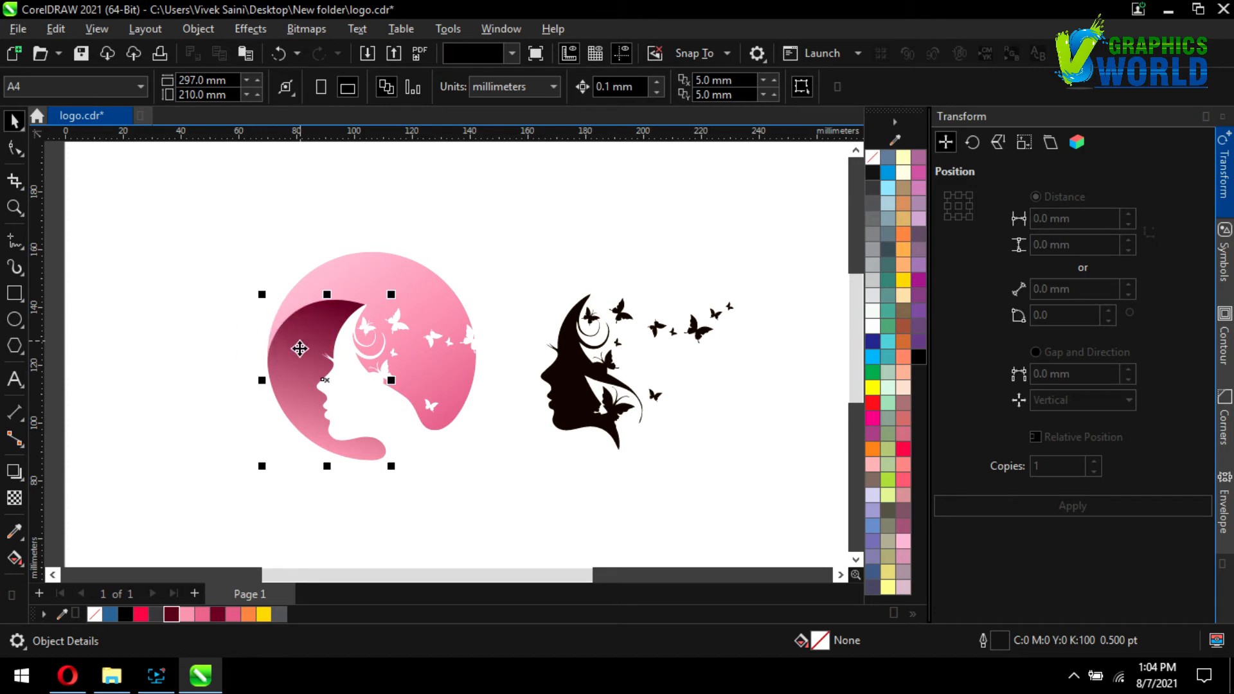
{"action": "scroll", "coordinate": [217, 344], "scroll_direction": "up", "scroll_amount": 2}
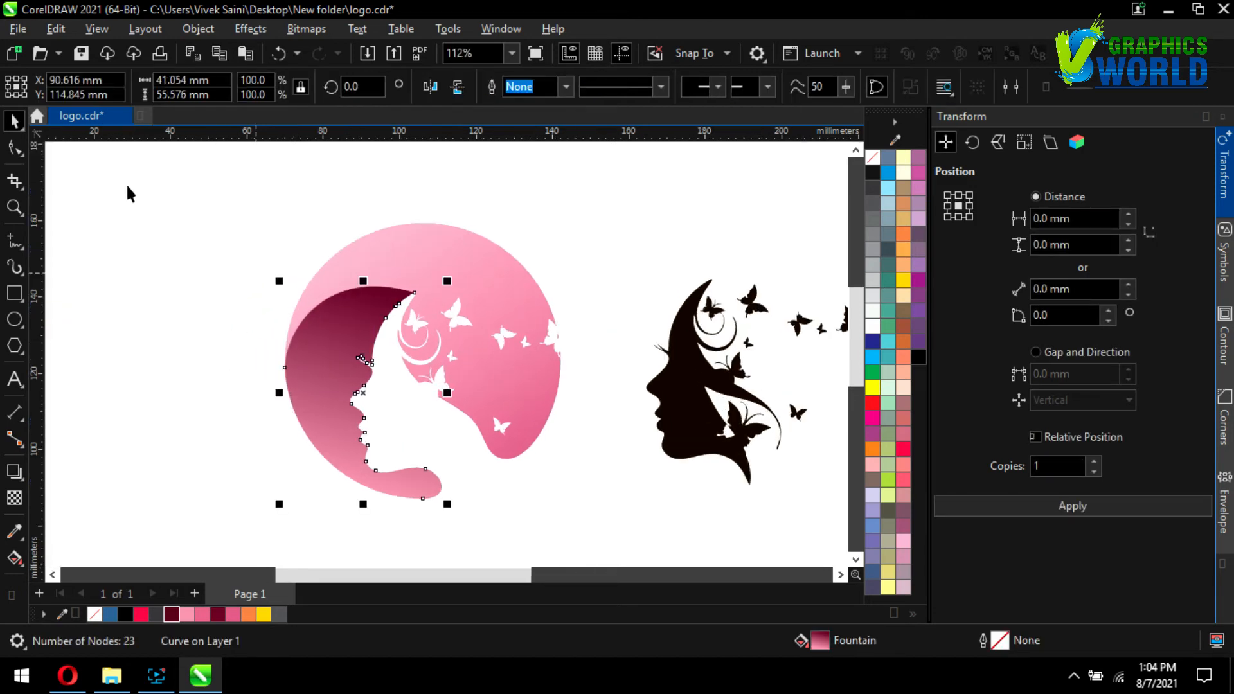
{"action": "left_click", "coordinate": [14, 148]}
{"action": "scroll", "coordinate": [409, 293], "scroll_direction": "up", "scroll_amount": 3}
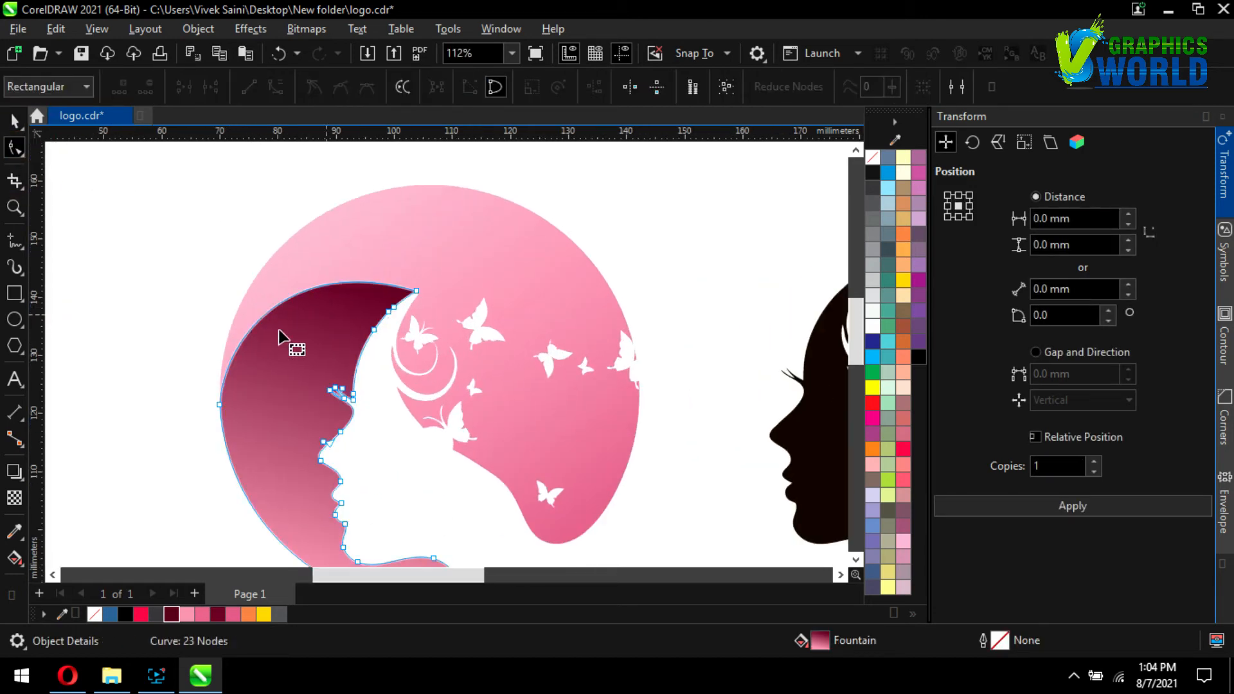
{"action": "left_click", "coordinate": [222, 405]}
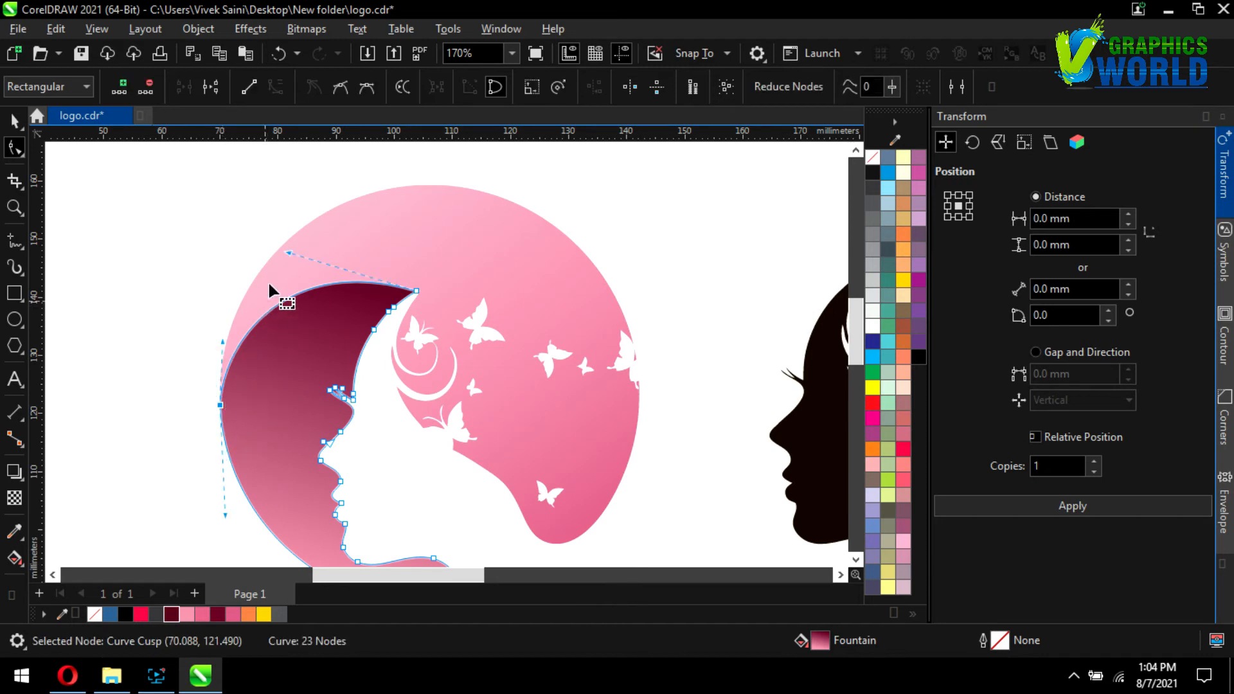
{"action": "left_click_drag", "start_coordinate": [284, 253], "coordinate": [317, 248]}
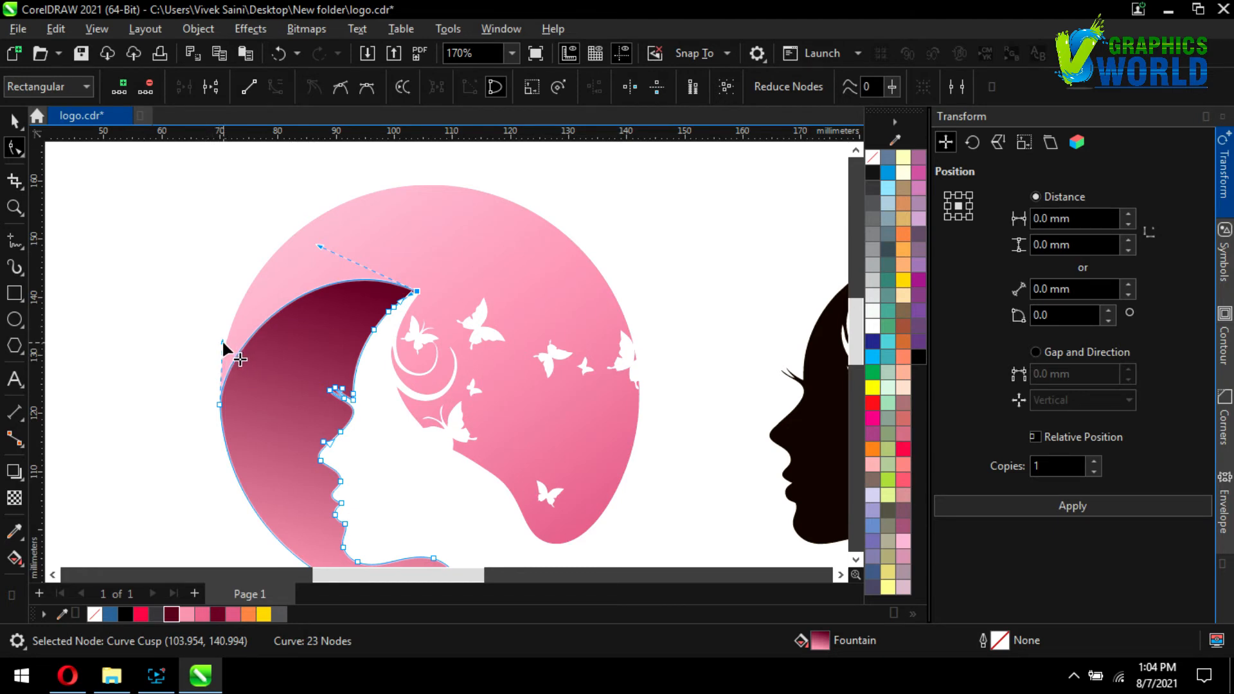
{"action": "left_click_drag", "start_coordinate": [222, 340], "coordinate": [220, 311]}
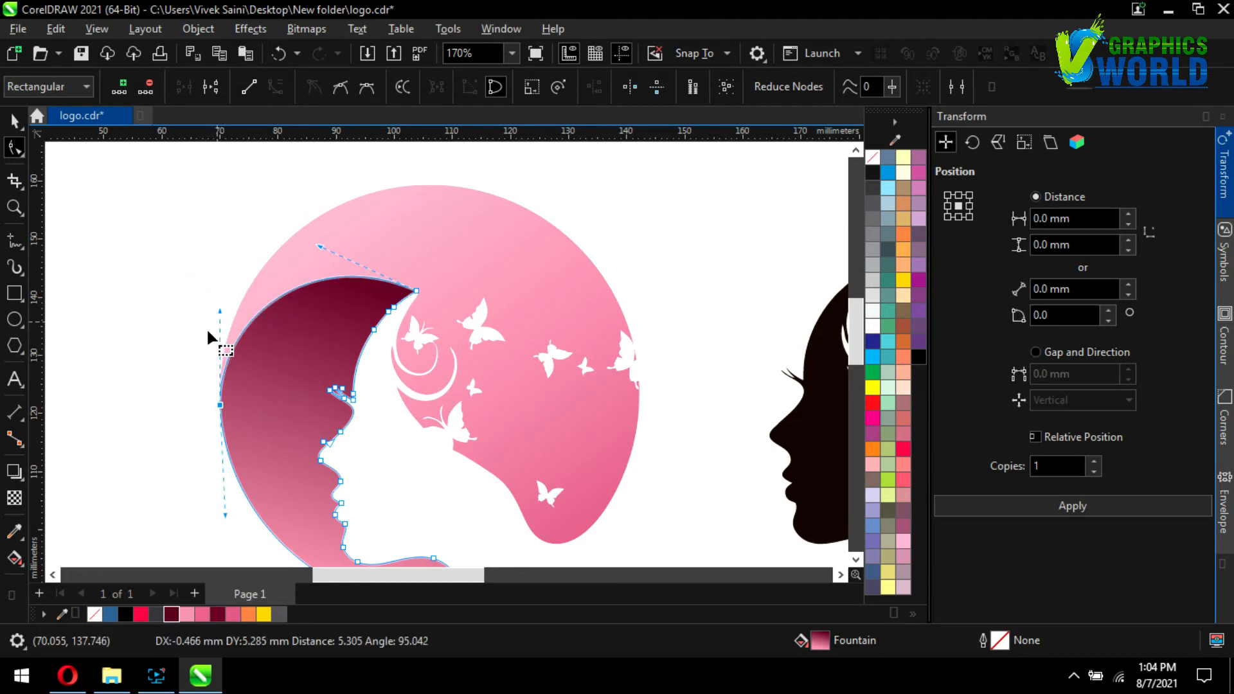
{"action": "left_click", "coordinate": [167, 243]}
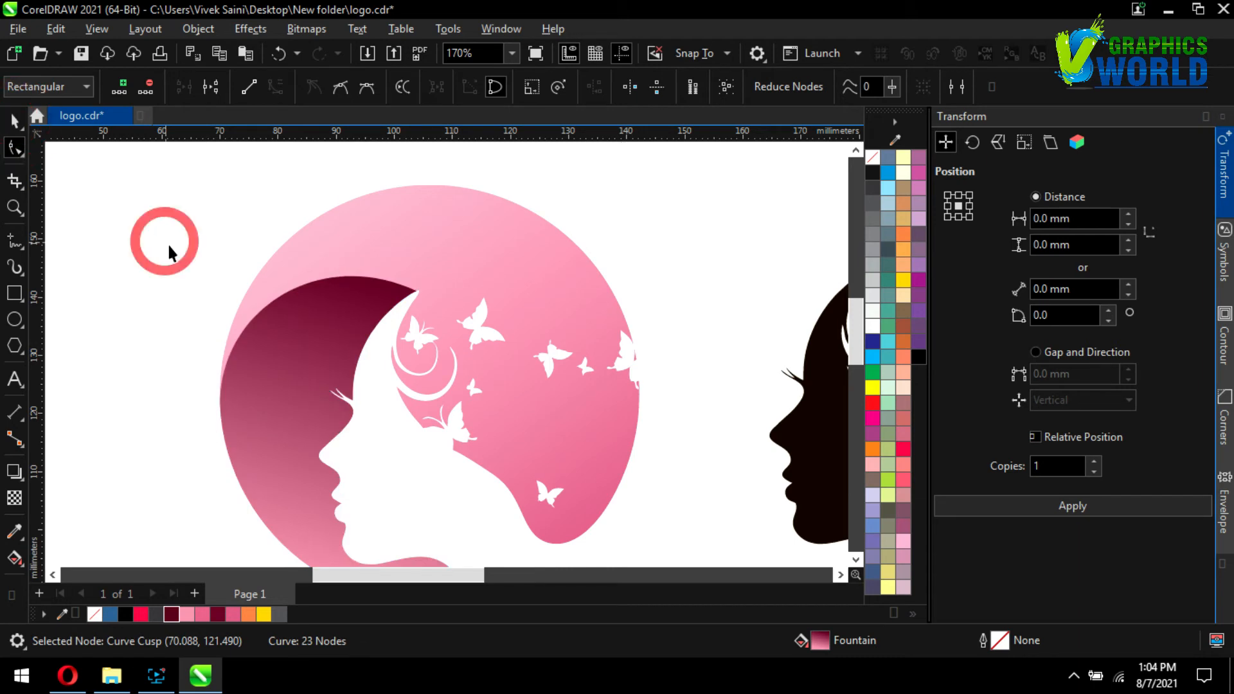
Delete the separate black girl silhouette with its butterflies
{"action": "scroll", "coordinate": [288, 342], "scroll_direction": "down", "scroll_amount": 4}
{"action": "left_click", "coordinate": [242, 347]}
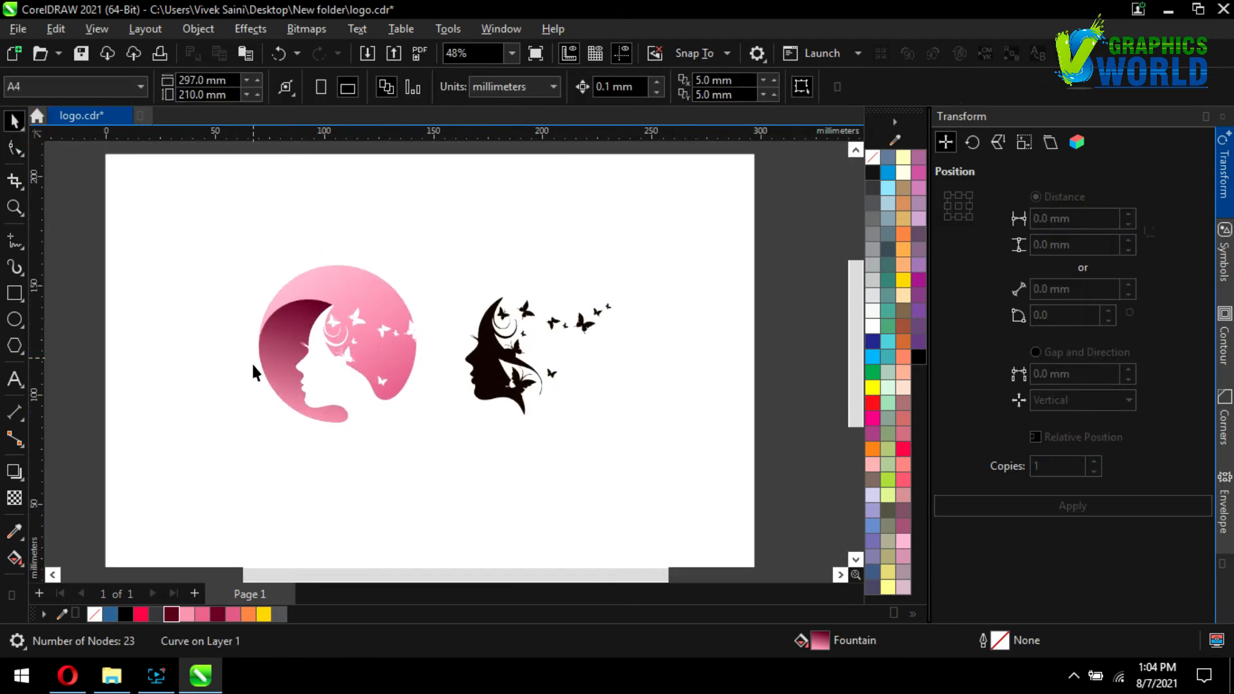
{"action": "scroll", "coordinate": [252, 362], "scroll_direction": "up", "scroll_amount": 2}
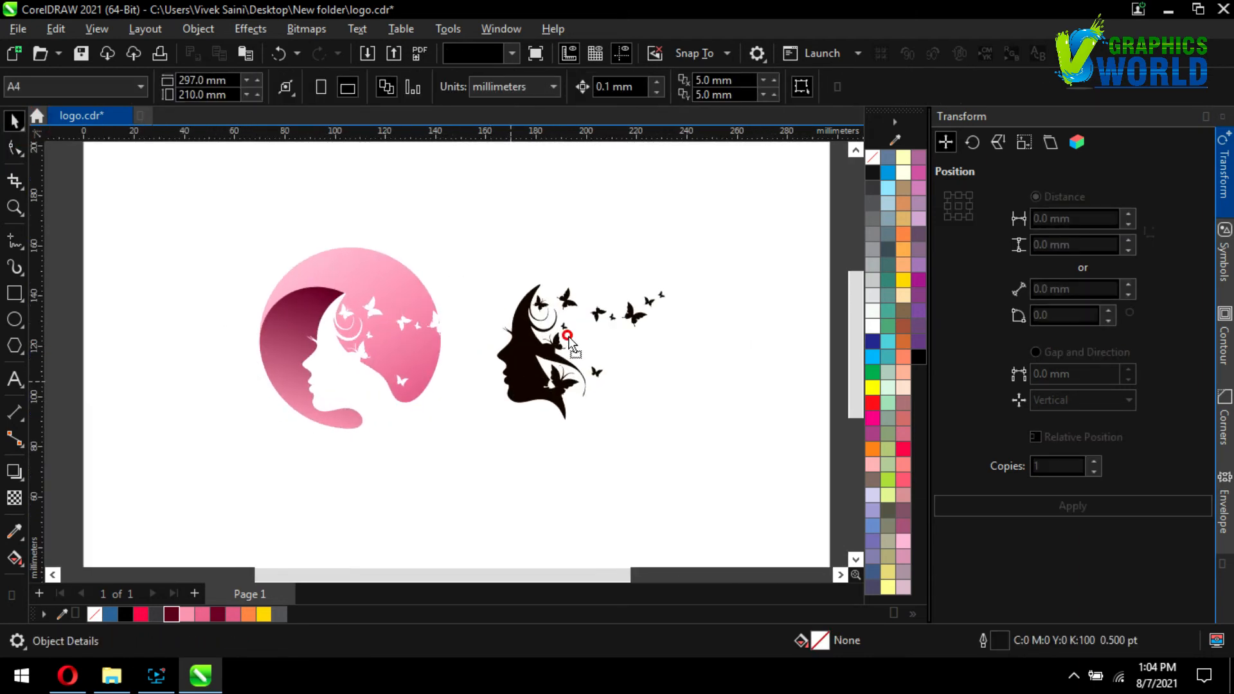
{"action": "left_click_drag", "start_coordinate": [512, 389], "coordinate": [571, 340]}
{"action": "key", "text": "Delete"}
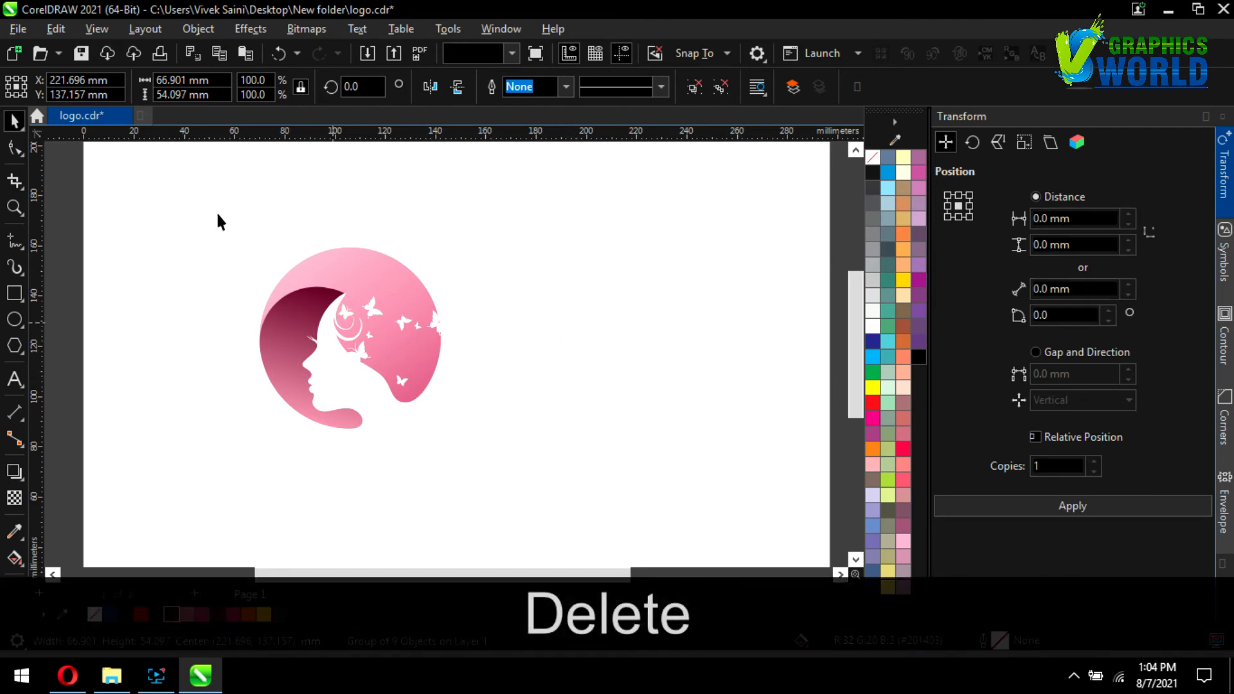
Group the pink and maroon logo shapes and move the group about 28 mm to the right
{"action": "left_click_drag", "start_coordinate": [472, 448], "coordinate": [449, 481]}
{"action": "key", "text": "ctrl+g"}
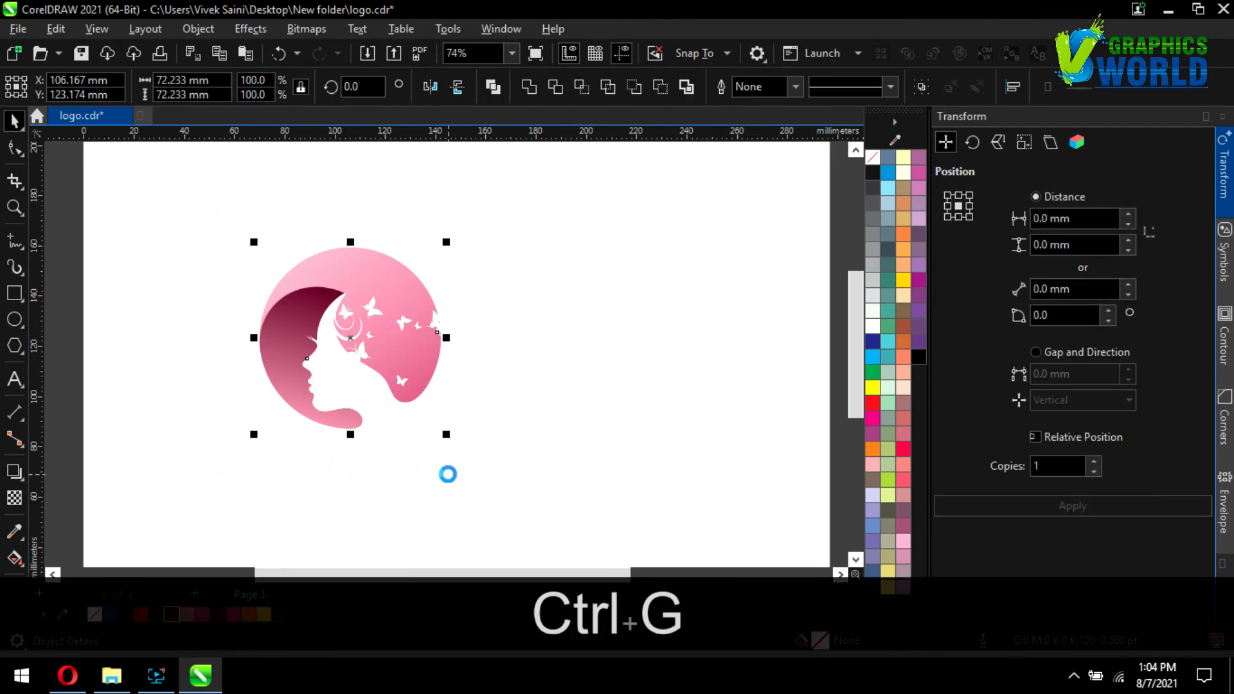
{"action": "left_click_drag", "start_coordinate": [415, 355], "coordinate": [484, 351]}
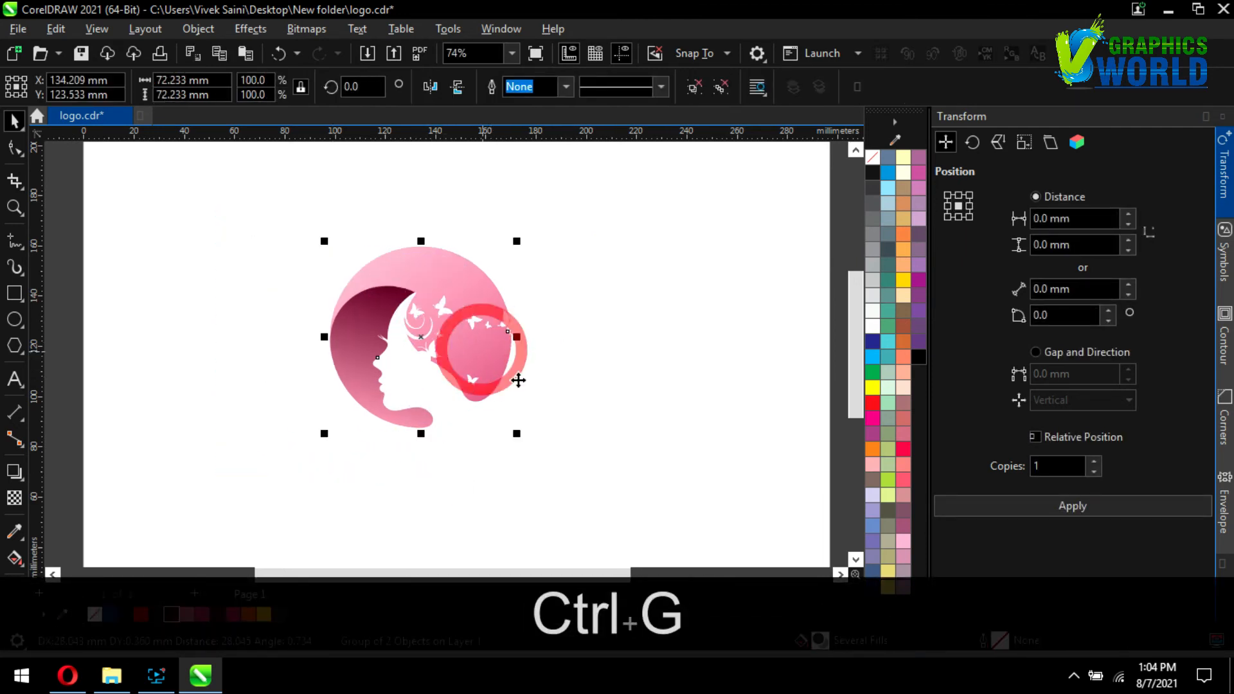
{"action": "scroll", "coordinate": [376, 414], "scroll_direction": "up", "scroll_amount": 2}
{"action": "left_click", "coordinate": [346, 464]}
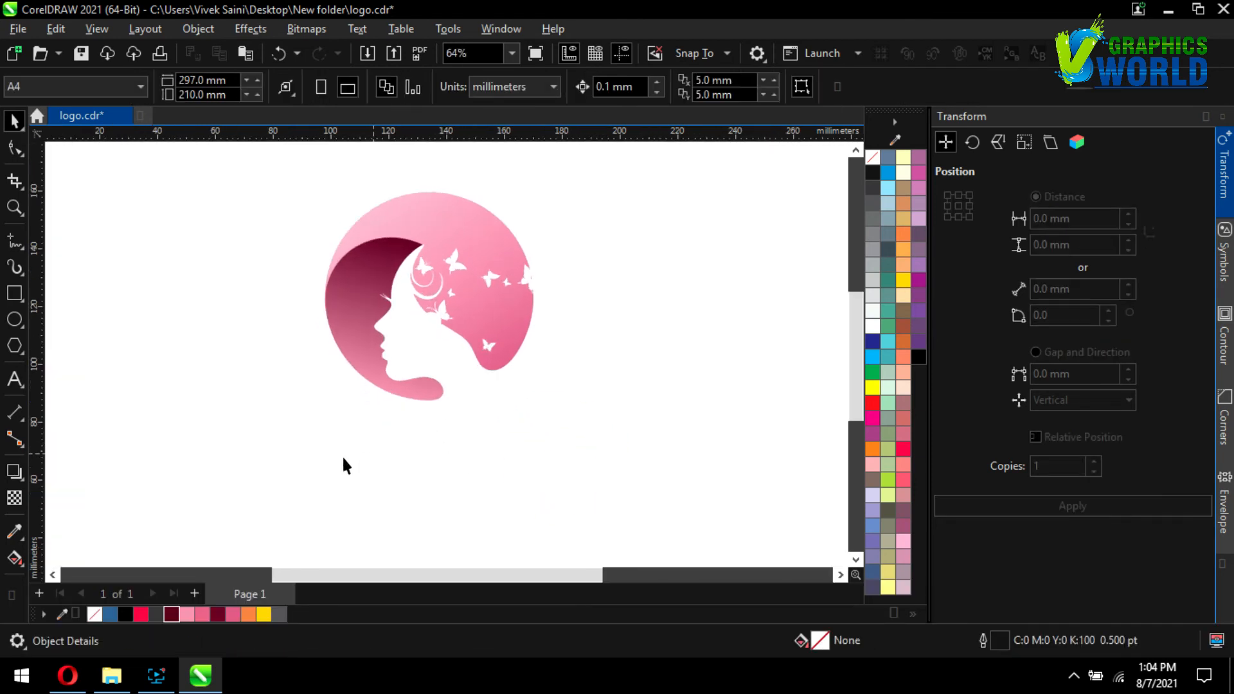
Add the text "BEAUTY" just below the circular logo
{"action": "left_click", "coordinate": [15, 379]}
{"action": "left_click", "coordinate": [342, 456]}
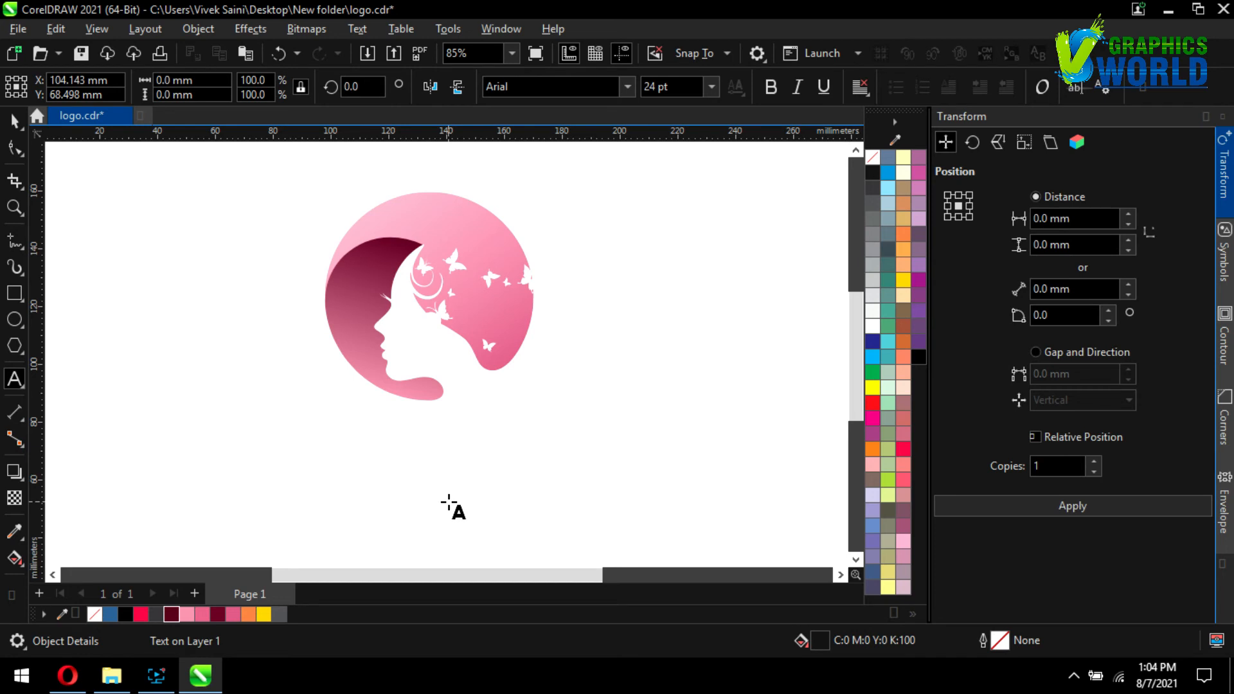
{"action": "type", "text": "B"}
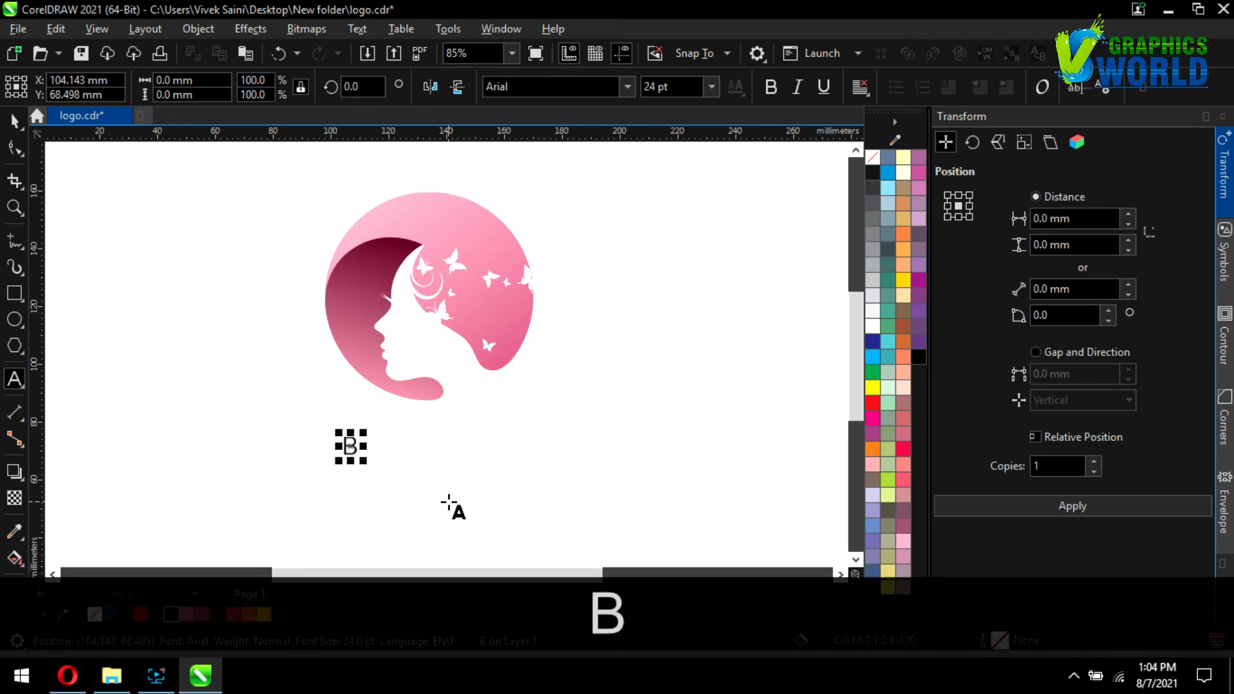
{"action": "type", "text": "EA"}
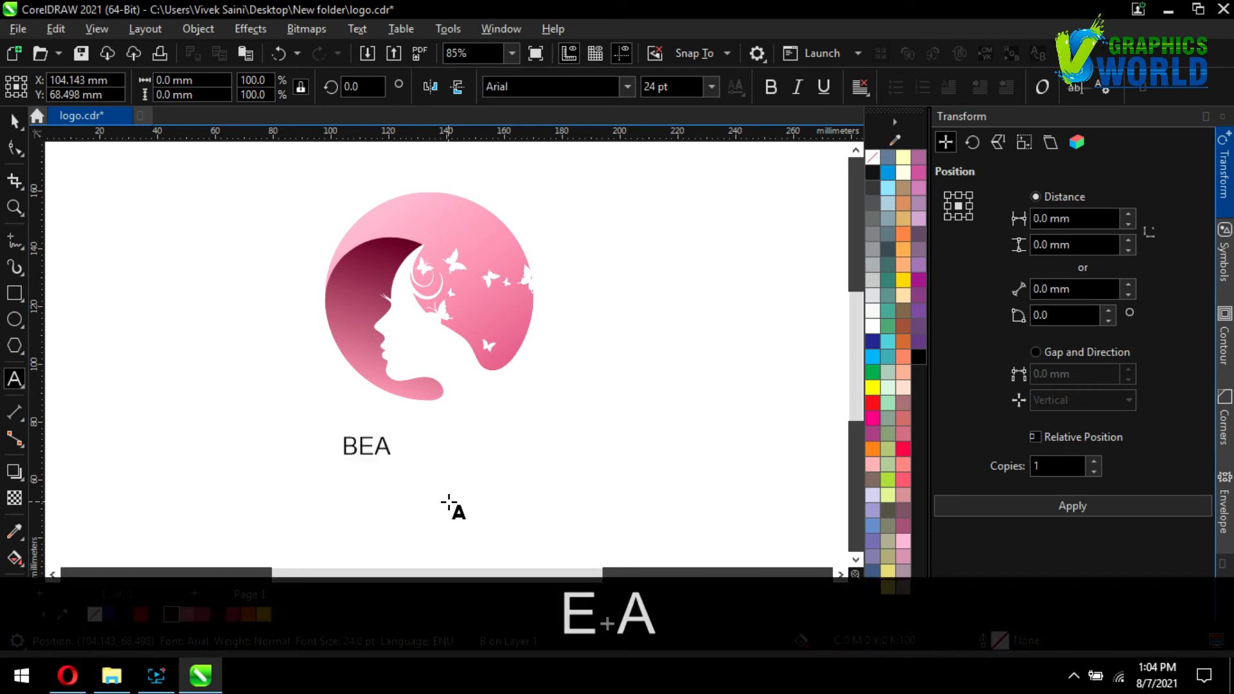
{"action": "type", "text": "UT"}
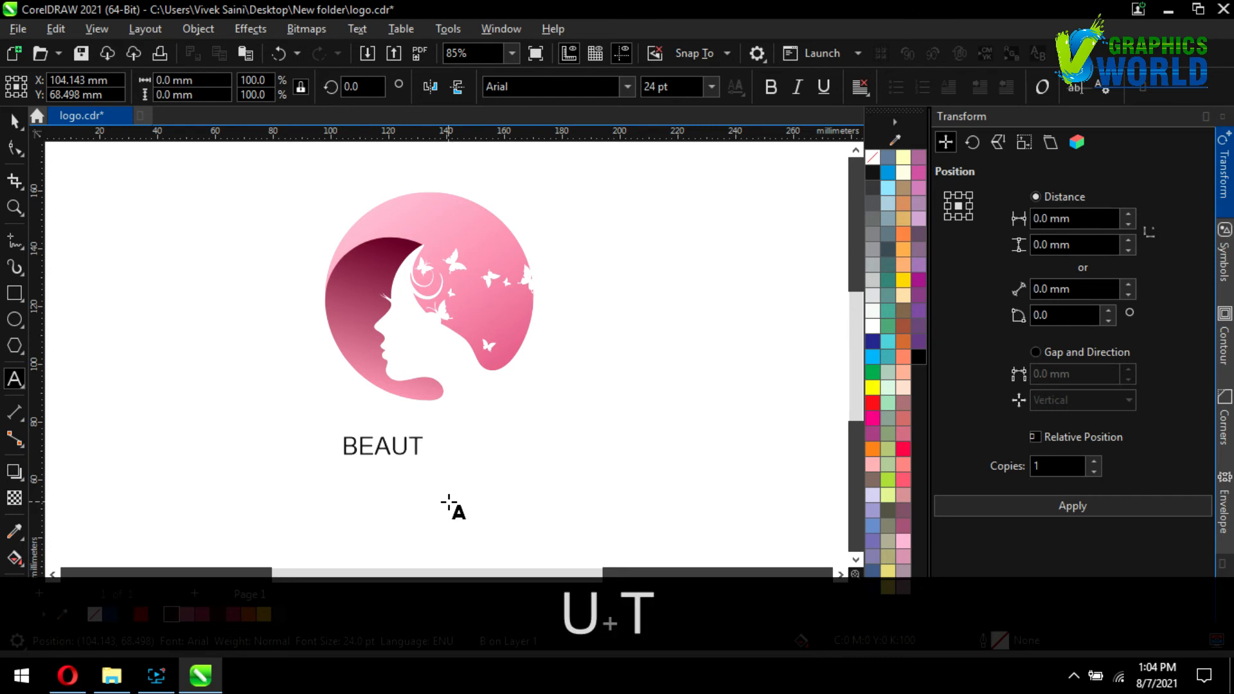
{"action": "type", "text": "Y"}
Make the BEAUTY text bold and set its font to Avalon
{"action": "key", "text": "ctrl+a"}
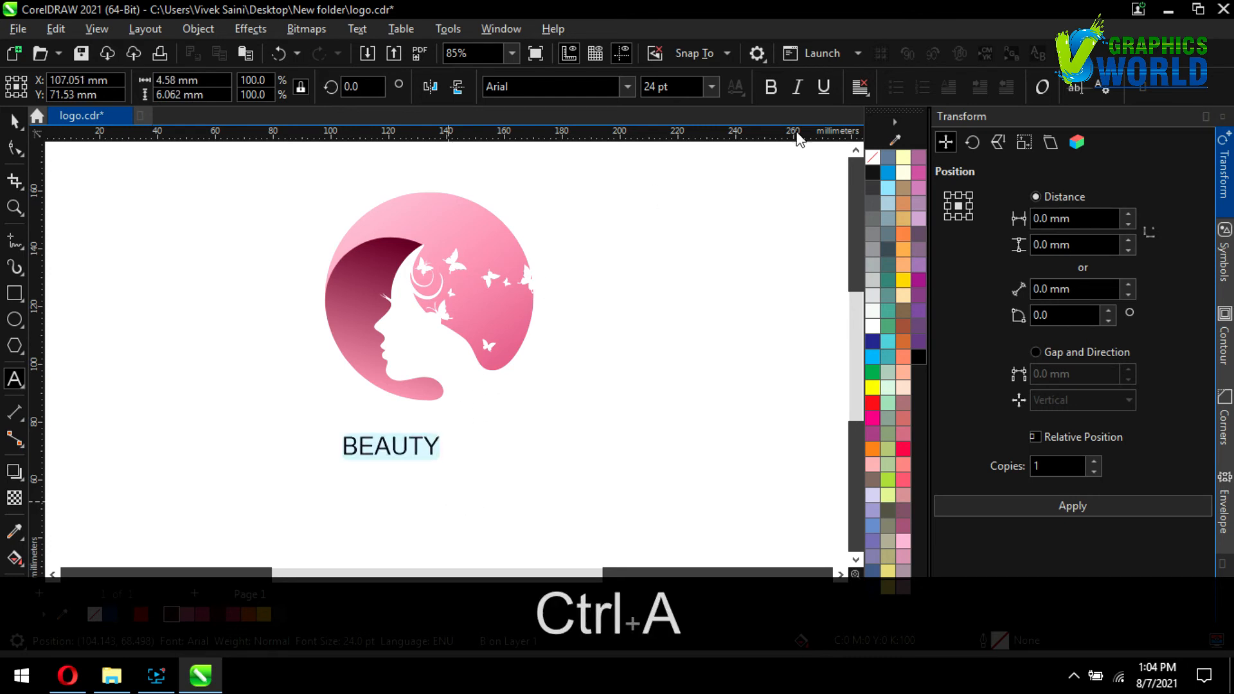
{"action": "left_click", "coordinate": [771, 86]}
{"action": "left_click", "coordinate": [553, 86]}
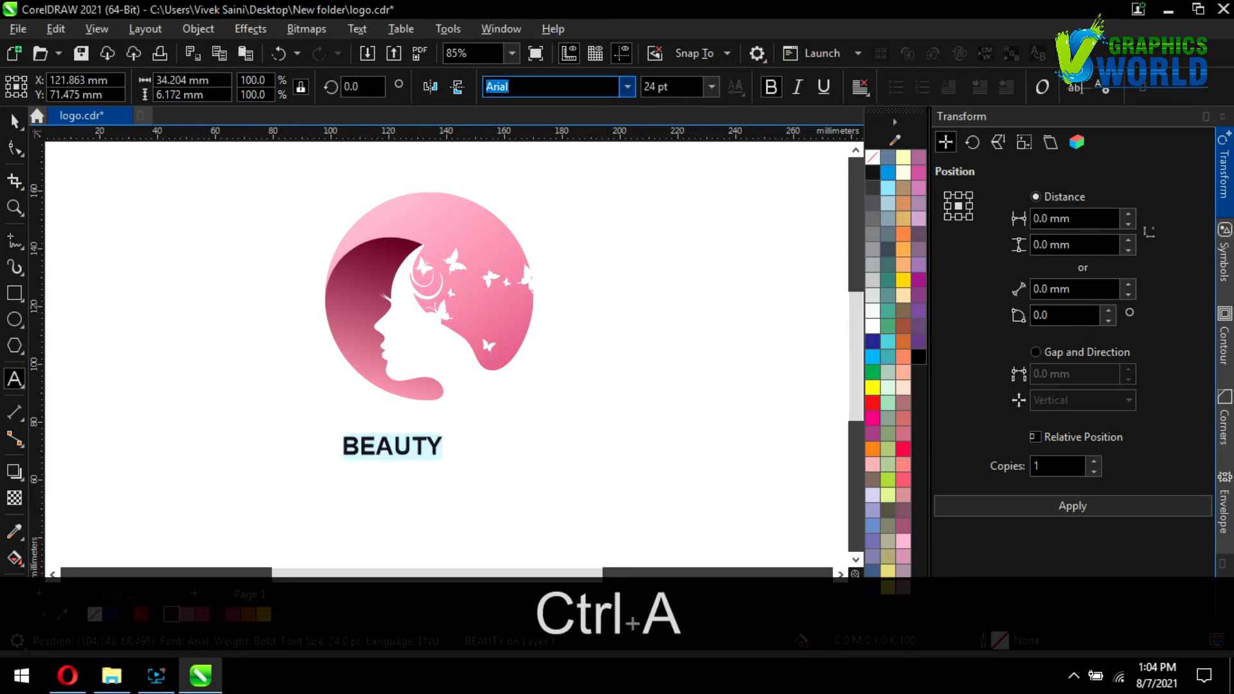
{"action": "type", "text": "AvL"}
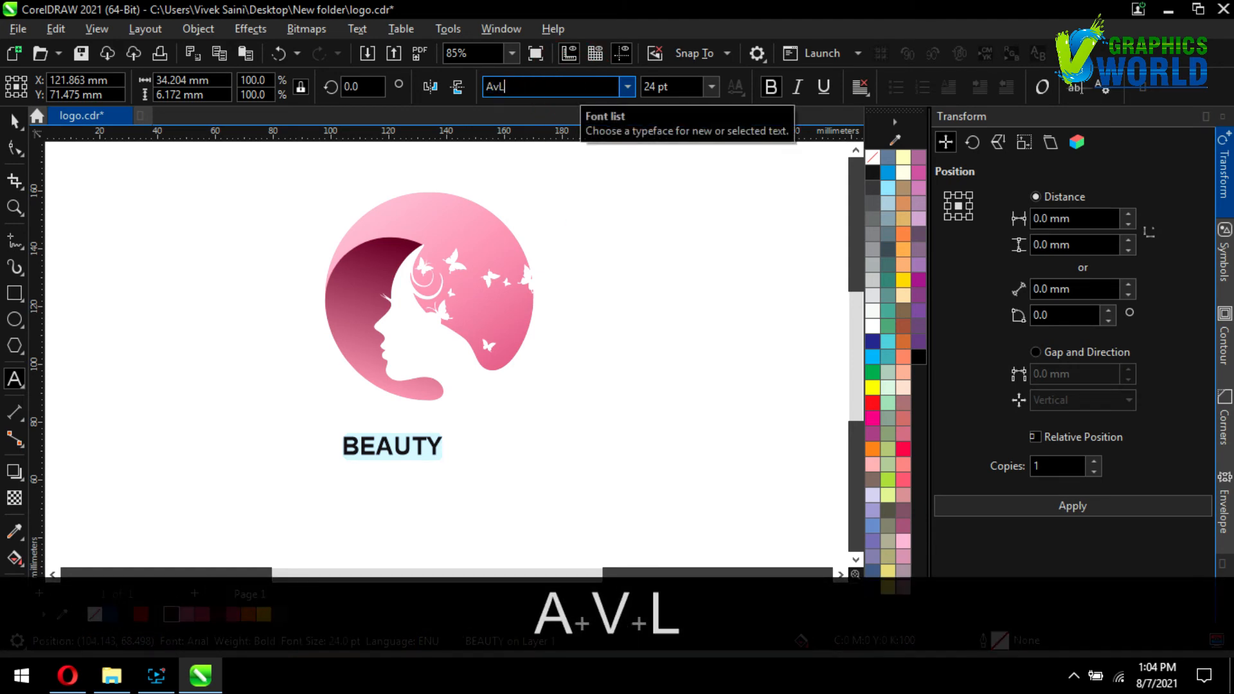
{"action": "type", "text": "O"}
{"action": "key", "text": "Return"}
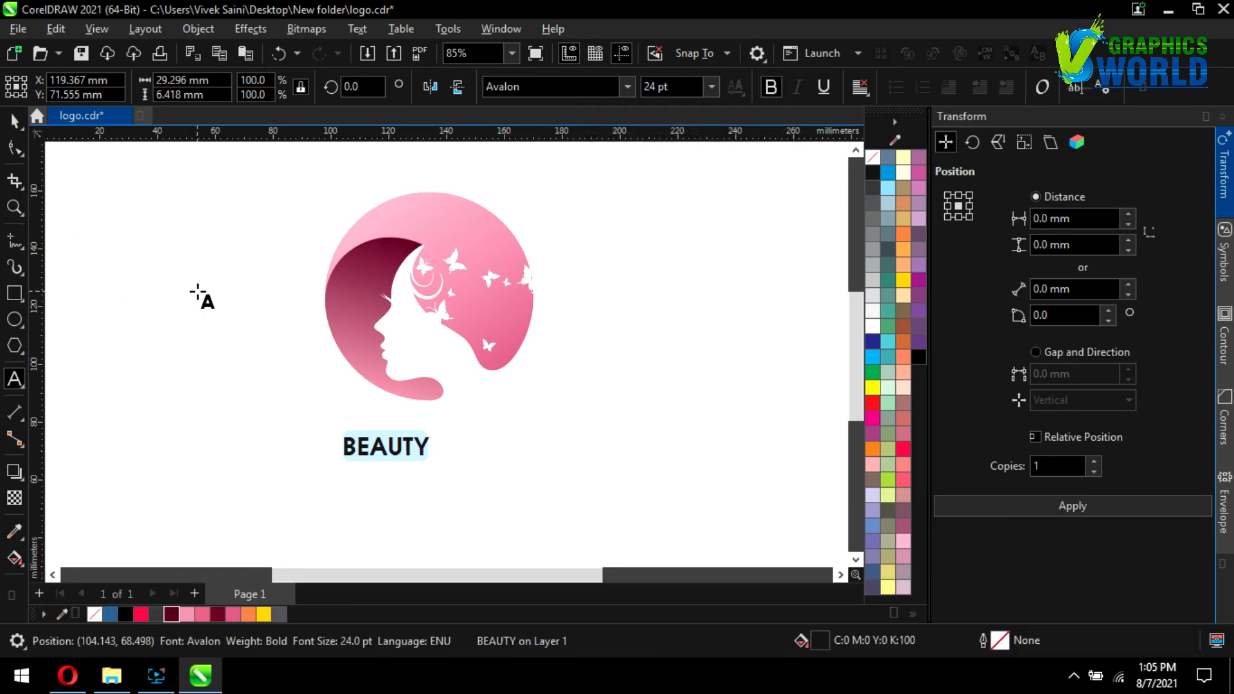
Widen BEAUTY's letter spacing and enlarge the text to about 35.2 pt, placing it close beneath the circular logo
{"action": "left_click", "coordinate": [15, 154]}
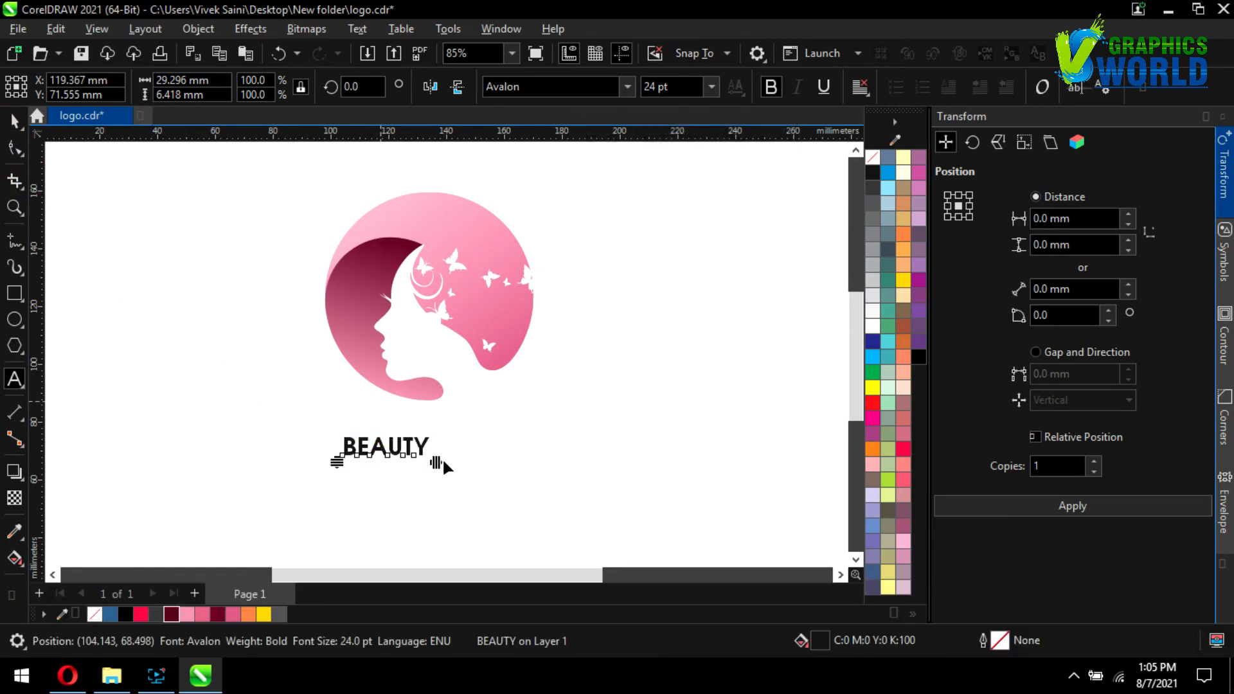
{"action": "left_click_drag", "start_coordinate": [442, 458], "coordinate": [480, 461]}
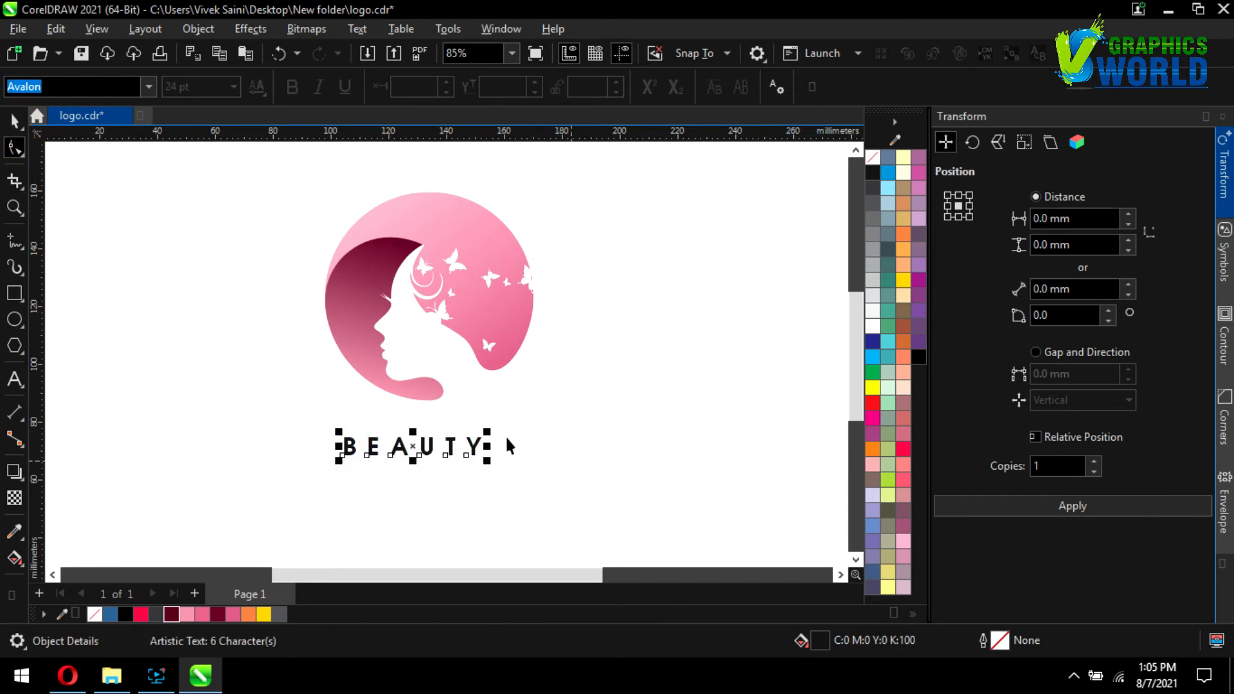
{"action": "key", "text": "space"}
{"action": "left_click_drag", "start_coordinate": [493, 423], "coordinate": [549, 402]}
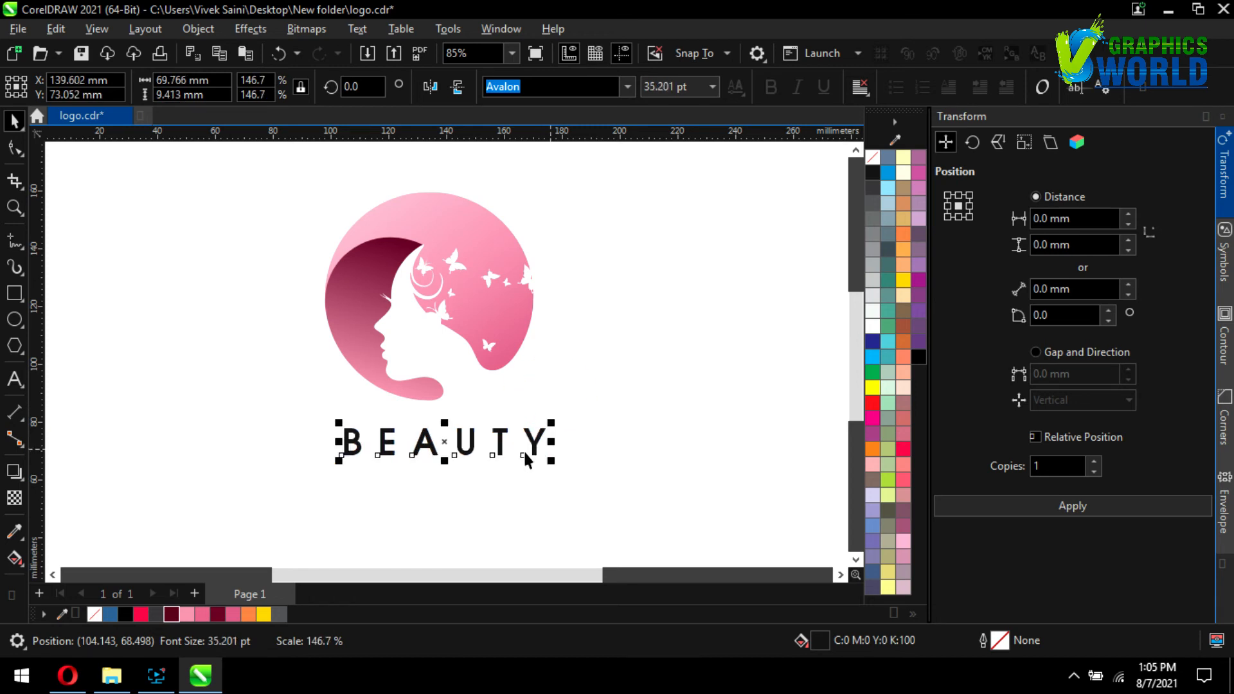
{"action": "mouse_move", "coordinate": [523, 449]}
{"action": "left_mouse_down"}
{"action": "mouse_move", "coordinate": [516, 422]}
{"action": "mouse_move", "coordinate": [537, 440]}
{"action": "left_mouse_up"}
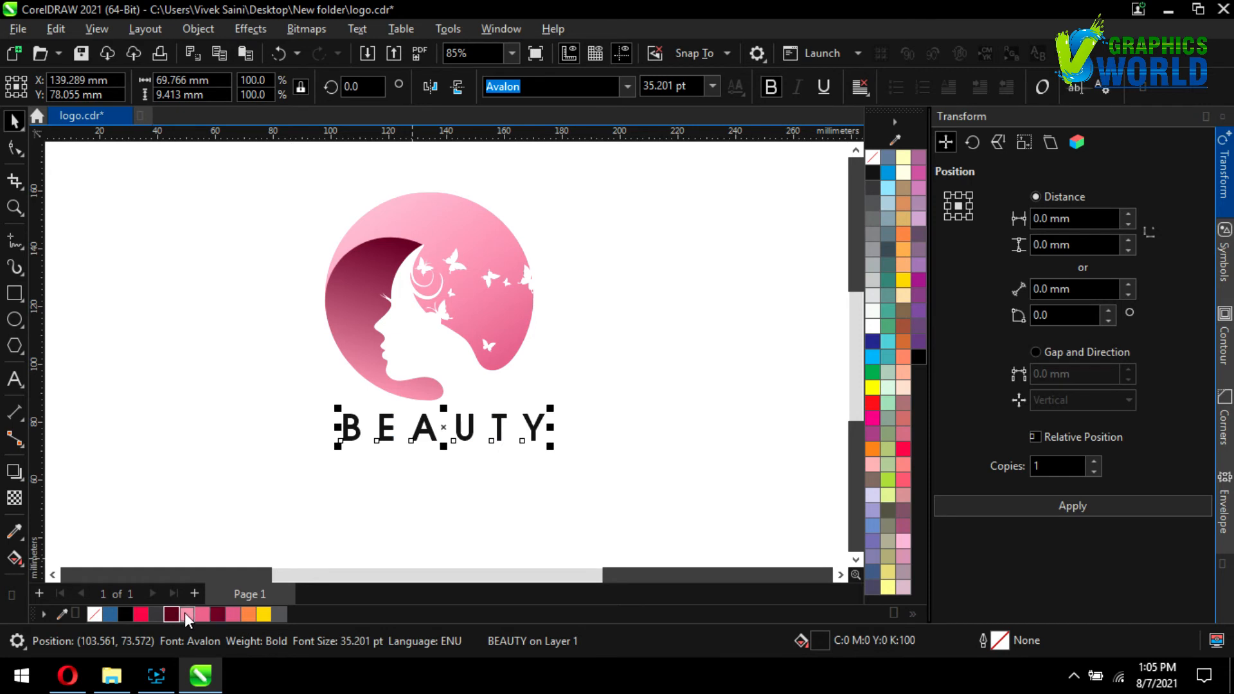
Fill BEAUTY with the dark maroon C38 M100 Y64 K52 and centre it horizontally with the logo group
{"action": "left_click", "coordinate": [474, 306], "text": "shift"}
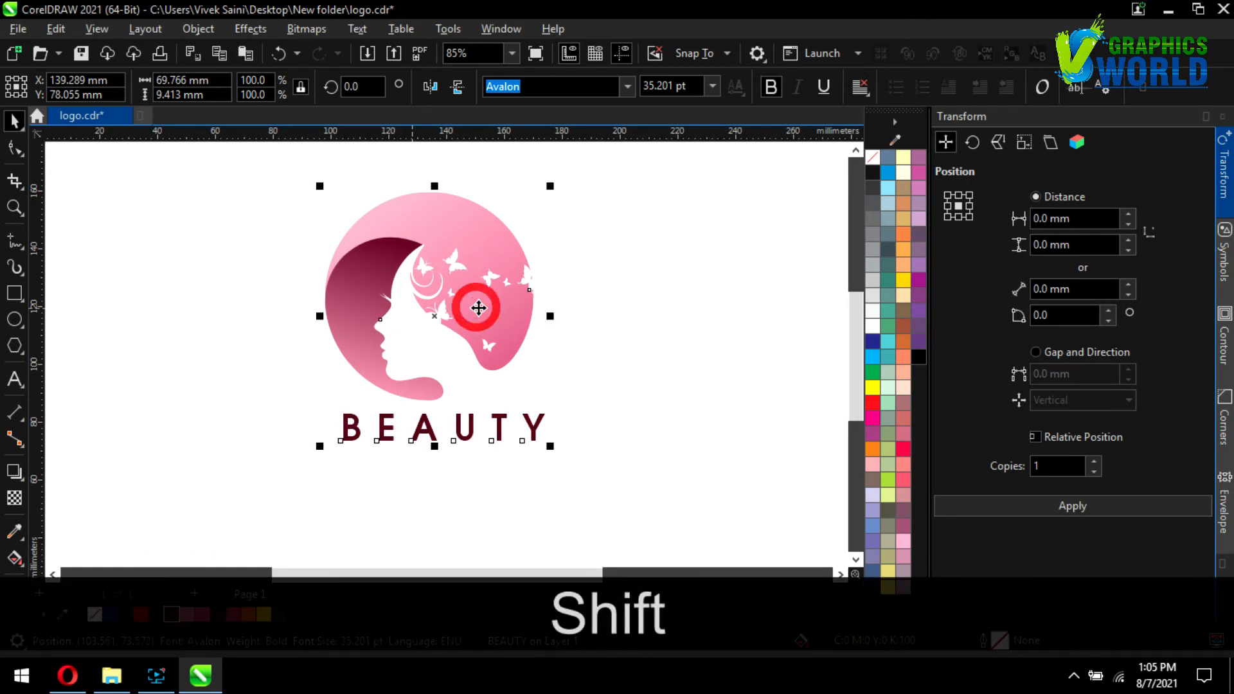
{"action": "key", "text": "shift+c"}
{"action": "left_click", "coordinate": [662, 422]}
{"action": "scroll", "coordinate": [365, 357], "scroll_direction": "down", "scroll_amount": 3}
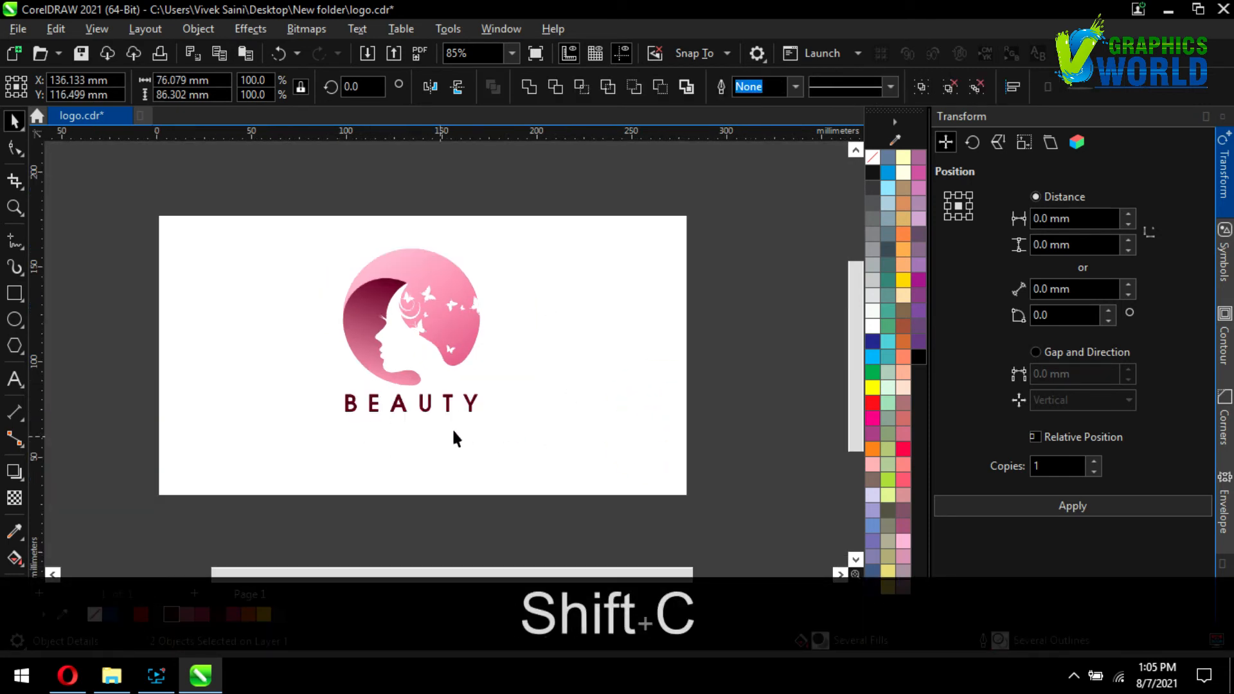
Tighten the letter spacing of BEAUTY and enlarge the text to about 48.9 pt
{"action": "scroll", "coordinate": [470, 402], "scroll_direction": "up", "scroll_amount": 1}
{"action": "left_click", "coordinate": [469, 402]}
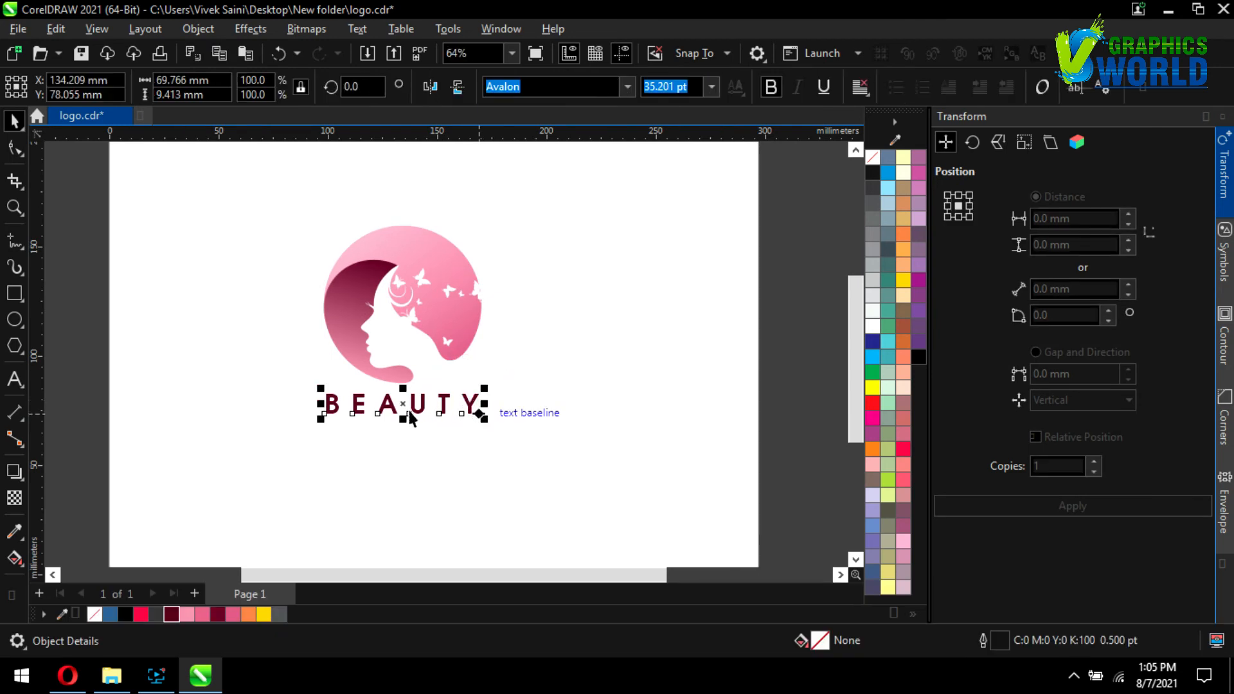
{"action": "left_click", "coordinate": [14, 148]}
{"action": "left_click_drag", "start_coordinate": [485, 421], "coordinate": [462, 424]}
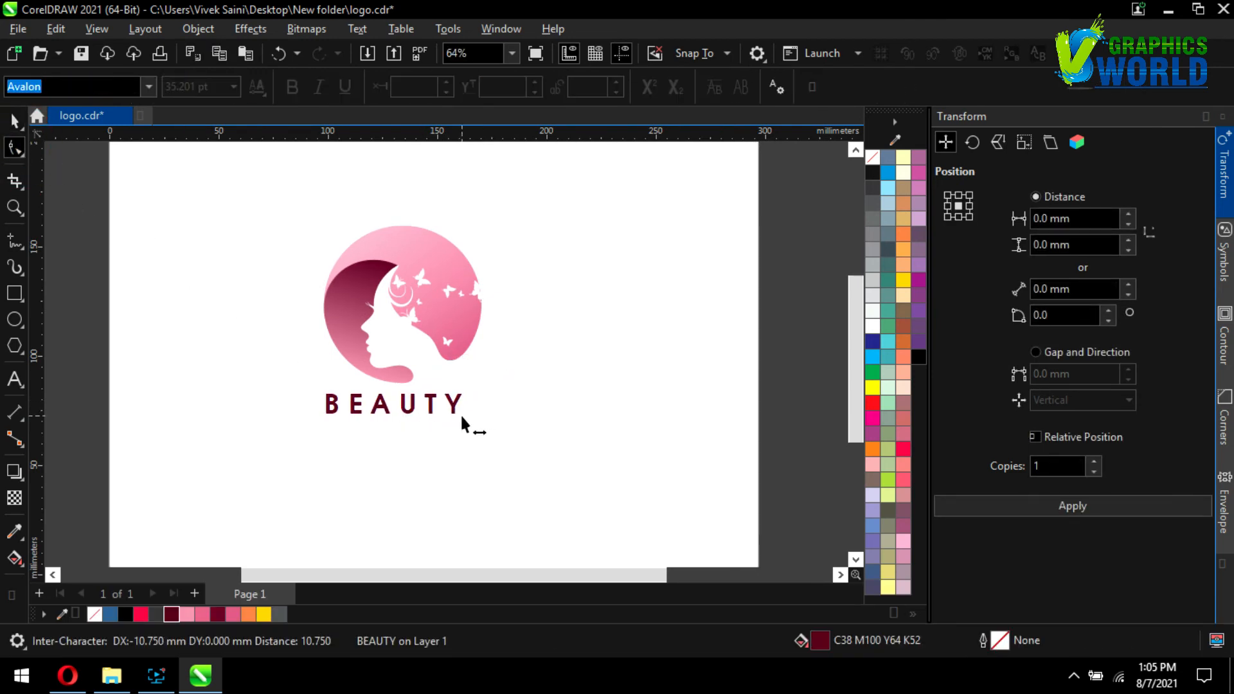
{"action": "left_click", "coordinate": [14, 120]}
{"action": "left_click_drag", "start_coordinate": [479, 390], "coordinate": [501, 380]}
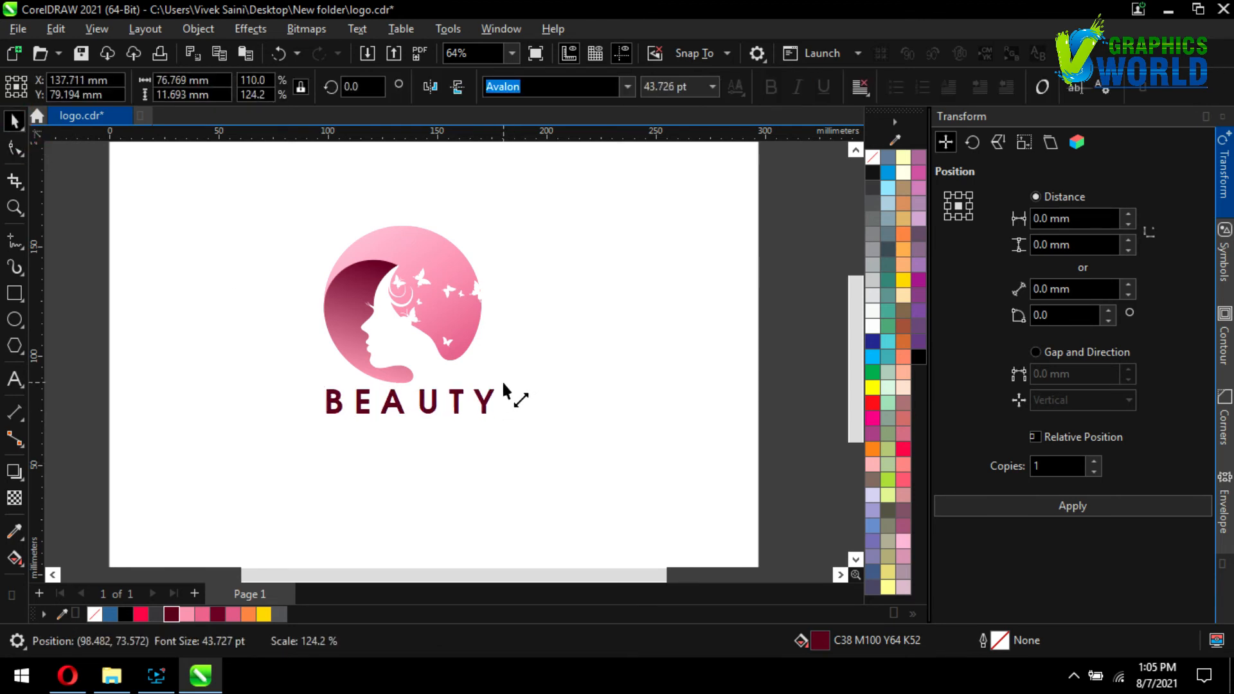
Move BEAUTY about 4.5 mm left and 1.2 mm up, and align its horizontal centre with the logo group
{"action": "key", "text": "F10"}
{"action": "left_click_drag", "start_coordinate": [447, 415], "coordinate": [486, 416]}
{"action": "left_click", "coordinate": [453, 279], "text": "shift"}
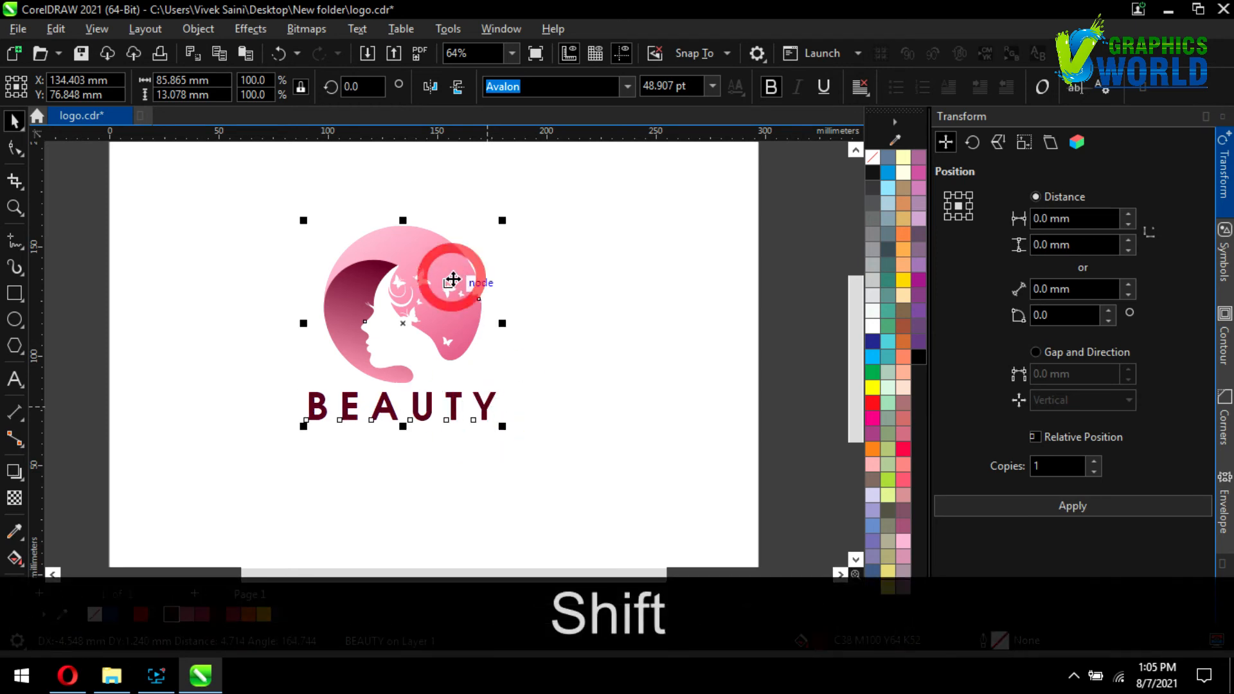
{"action": "key", "text": "shift+c"}
Duplicate BEAUTY and place the copy, reduced to about 22.5 pt, just beneath the original
{"action": "scroll", "coordinate": [482, 431], "scroll_direction": "up", "scroll_amount": 1}
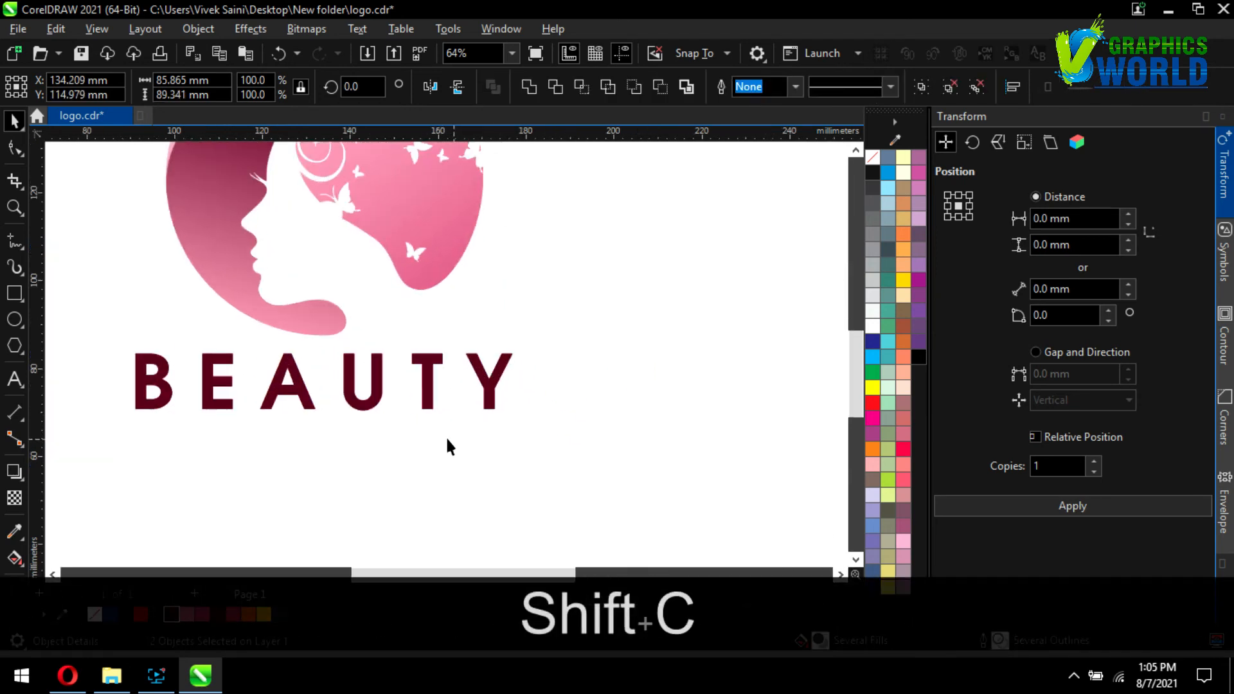
{"action": "left_click", "coordinate": [515, 372]}
{"action": "left_click", "coordinate": [490, 386]}
{"action": "key", "text": "ctrl+d"}
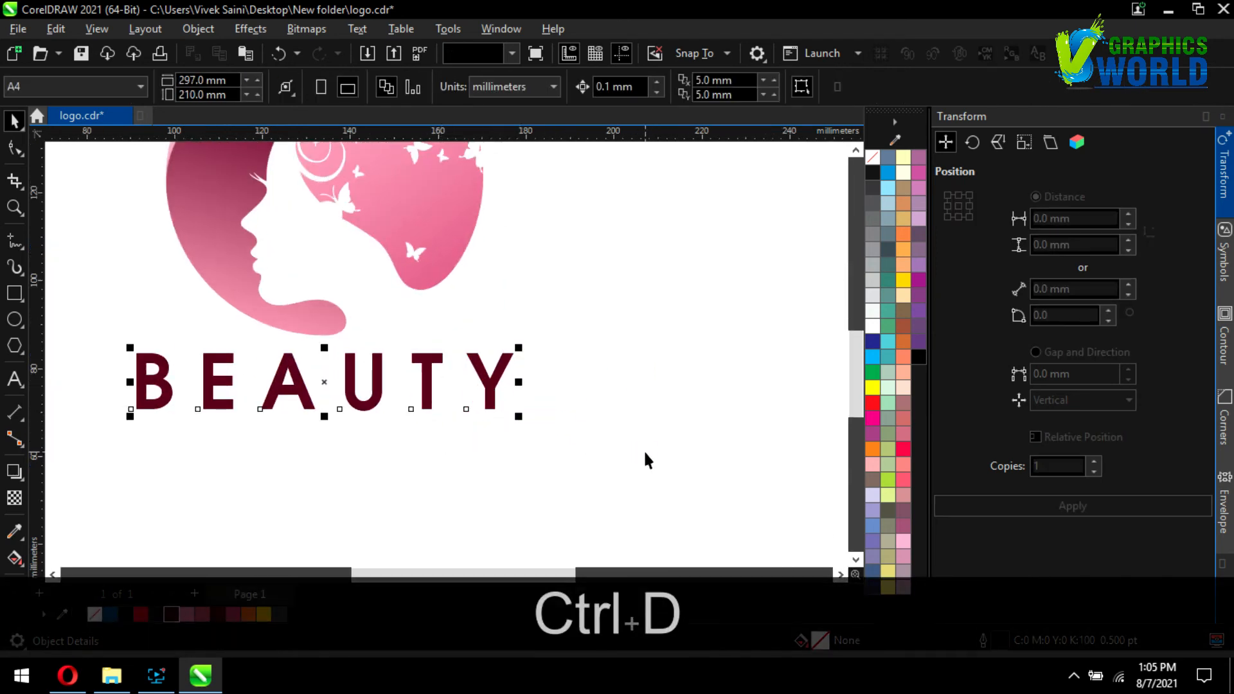
{"action": "left_click_drag", "start_coordinate": [495, 453], "coordinate": [307, 440]}
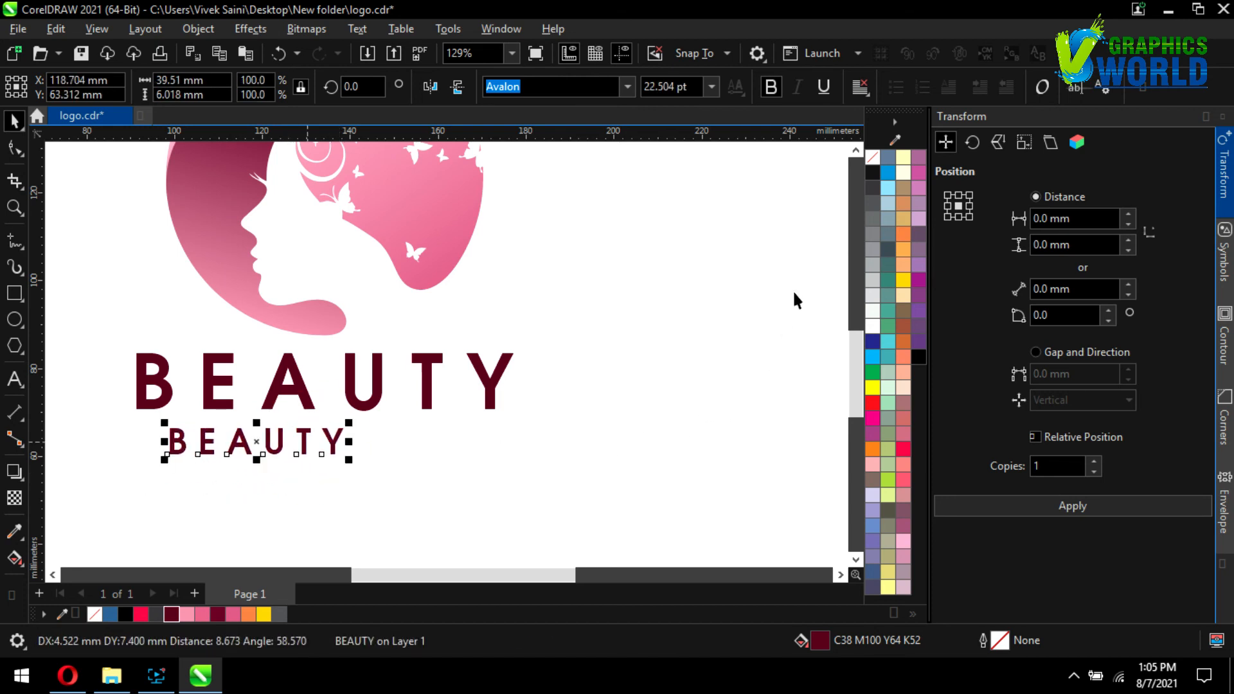
Fill the small BEAUTY copy with 80% black and replace its wording with "TAGLINE"
{"action": "left_click", "coordinate": [872, 205]}
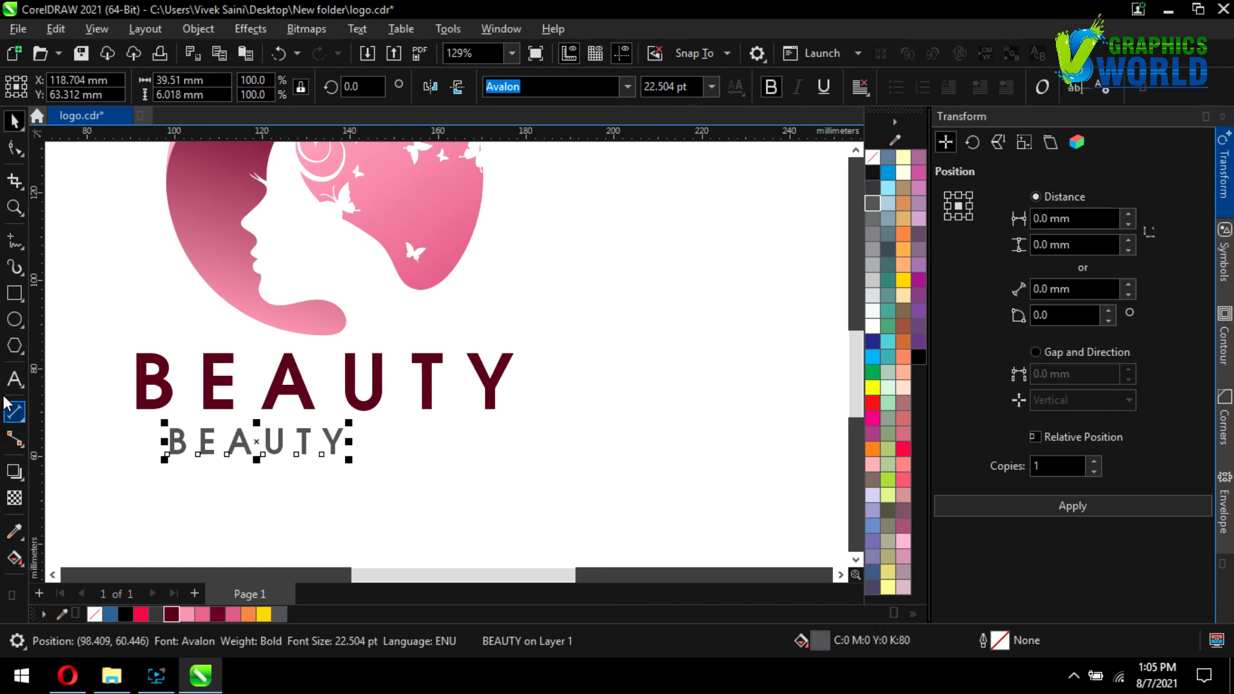
{"action": "left_click", "coordinate": [14, 379]}
{"action": "left_click", "coordinate": [193, 443]}
{"action": "key", "text": "ctrl+a"}
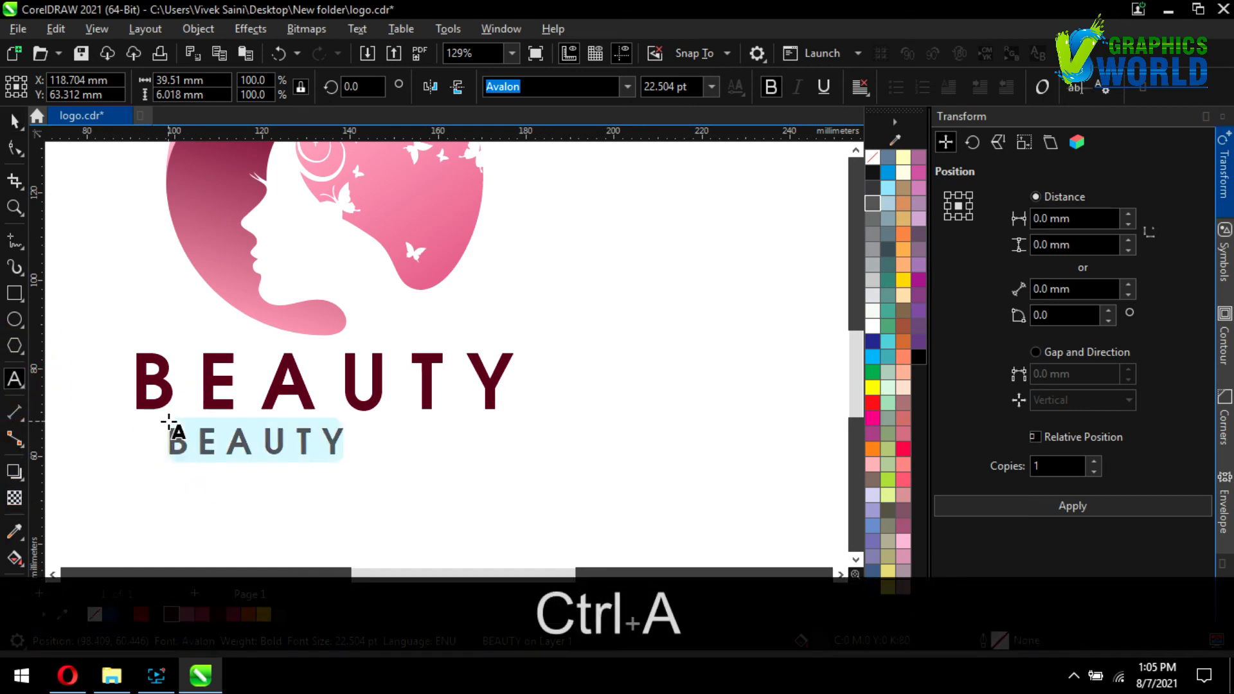
{"action": "type", "text": "TAG"}
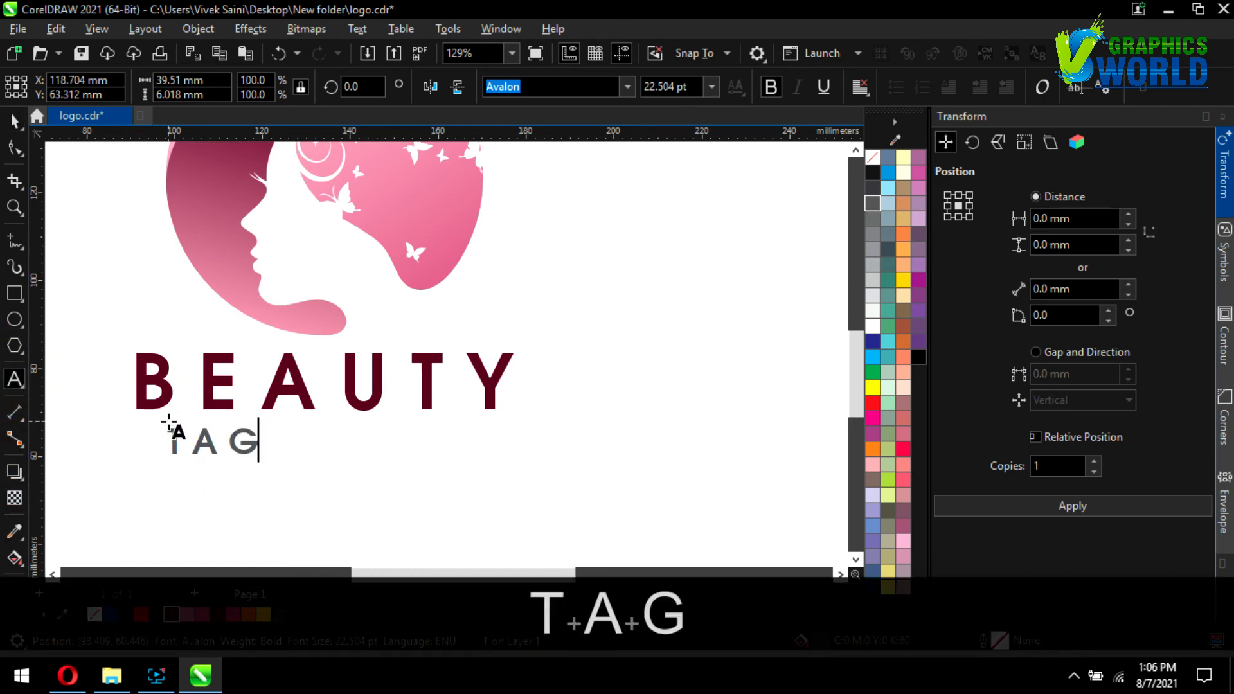
{"action": "type", "text": "LINE"}
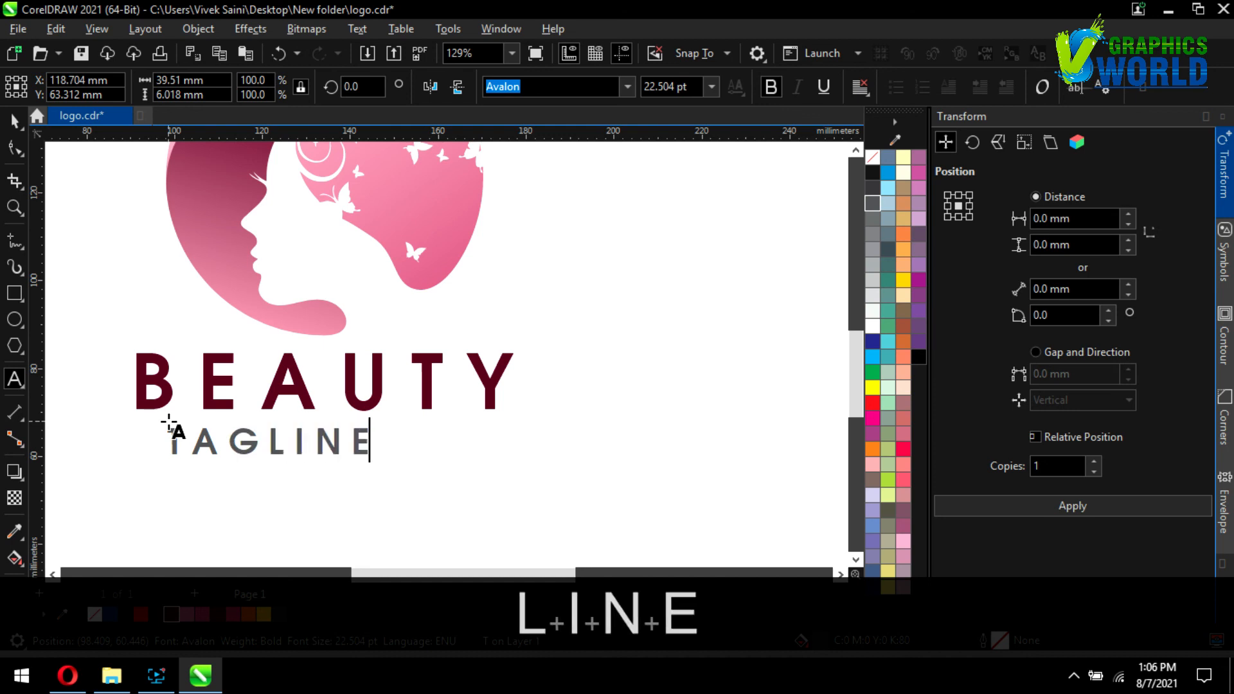
{"action": "key", "text": "Escape"}
{"action": "left_click", "coordinate": [14, 123]}
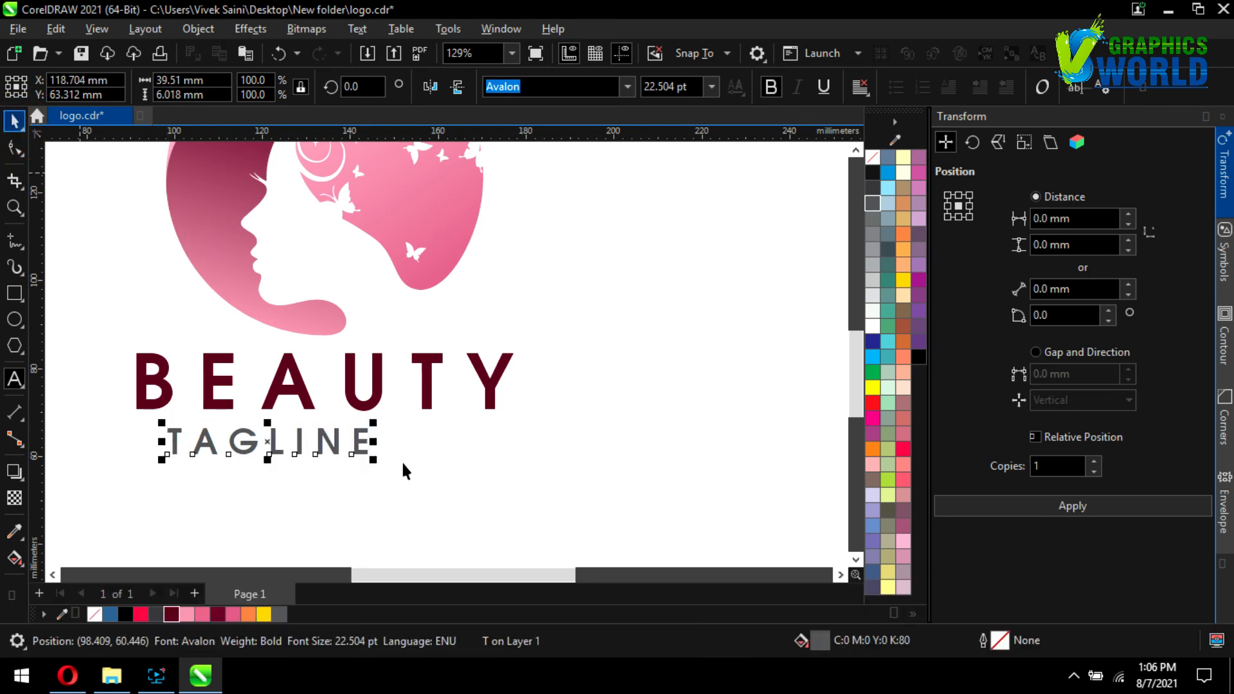
Reduce the TAGLINE text to about 16.1 pt and spread its letters to about 54 mm overall width
{"action": "left_click_drag", "start_coordinate": [373, 464], "coordinate": [355, 454]}
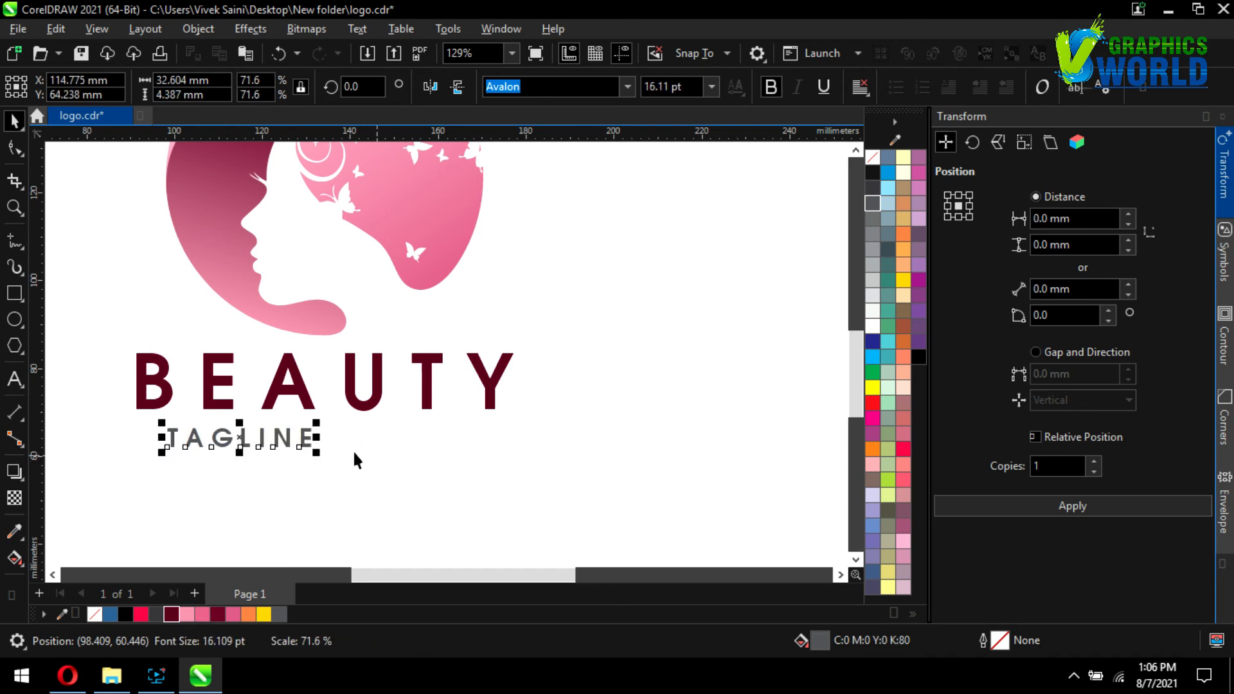
{"action": "left_click", "coordinate": [15, 149]}
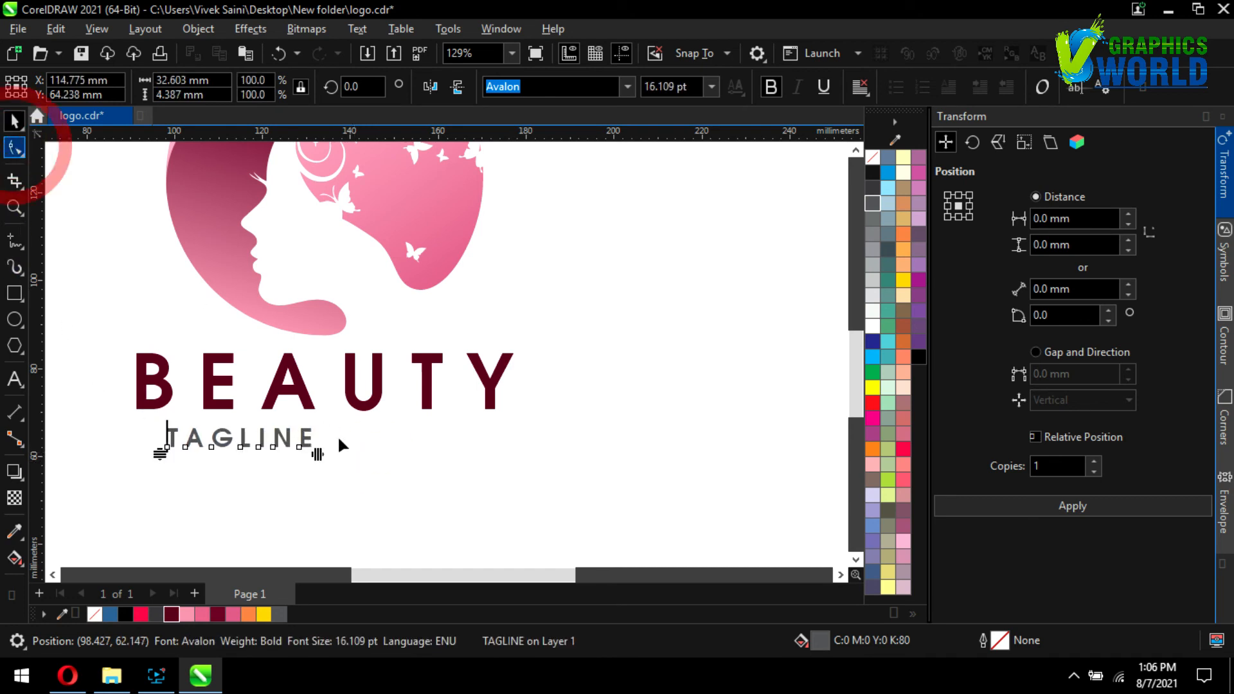
{"action": "left_click_drag", "start_coordinate": [318, 453], "coordinate": [400, 452]}
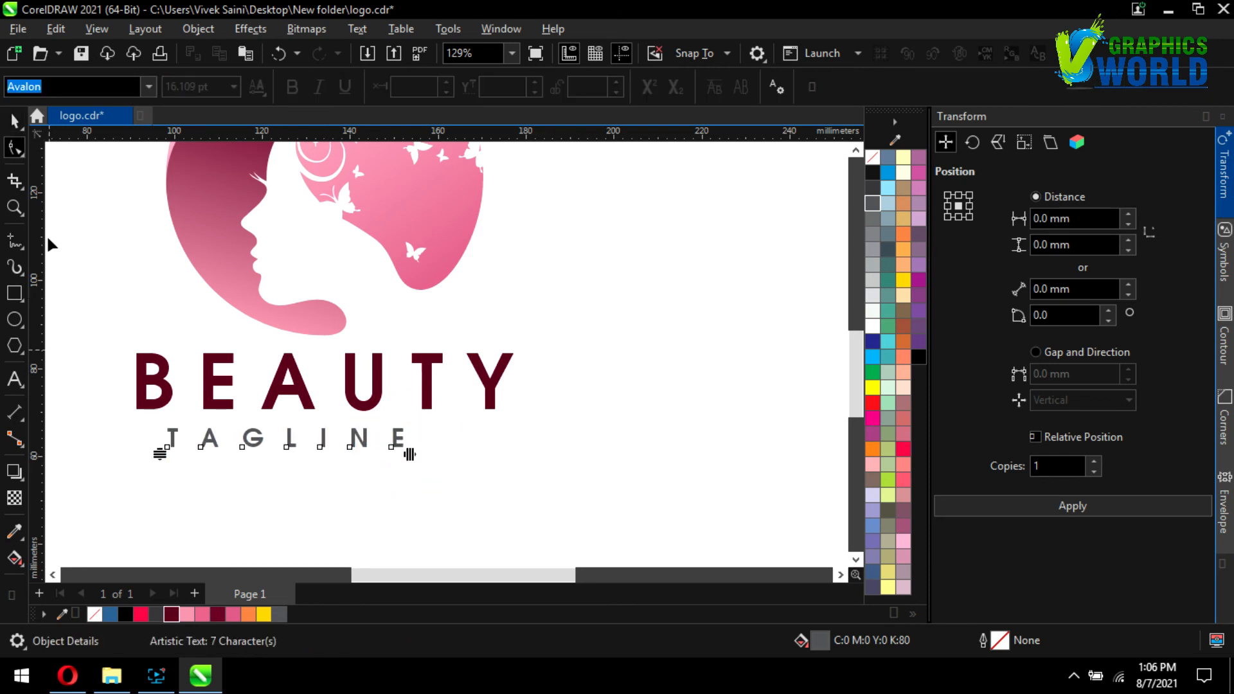
Centre TAGLINE horizontally beneath BEAUTY
{"action": "left_click", "coordinate": [17, 122]}
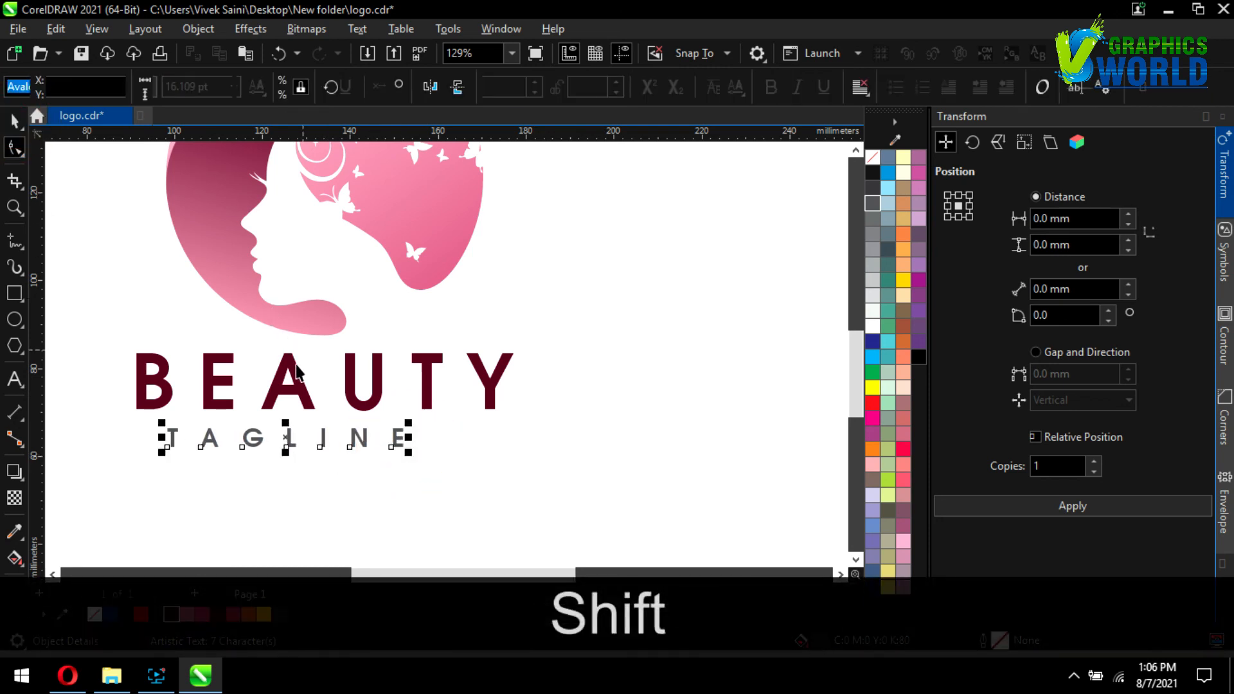
{"action": "left_click", "coordinate": [296, 364], "text": "shift"}
{"action": "key", "text": "shift+c"}
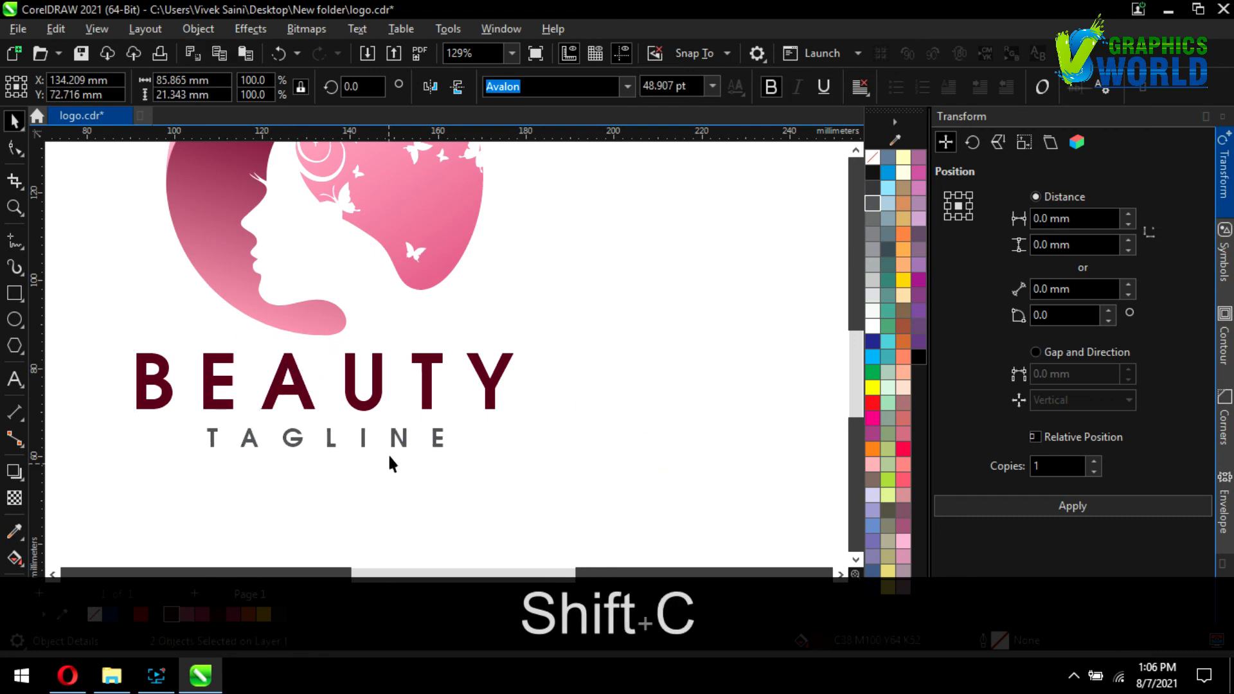
Move TAGLINE up about 1.6 mm toward BEAUTY and centre both texts horizontally with the logo group
{"action": "scroll", "coordinate": [371, 442], "scroll_direction": "up", "scroll_amount": 2}
{"action": "left_click", "coordinate": [373, 442]}
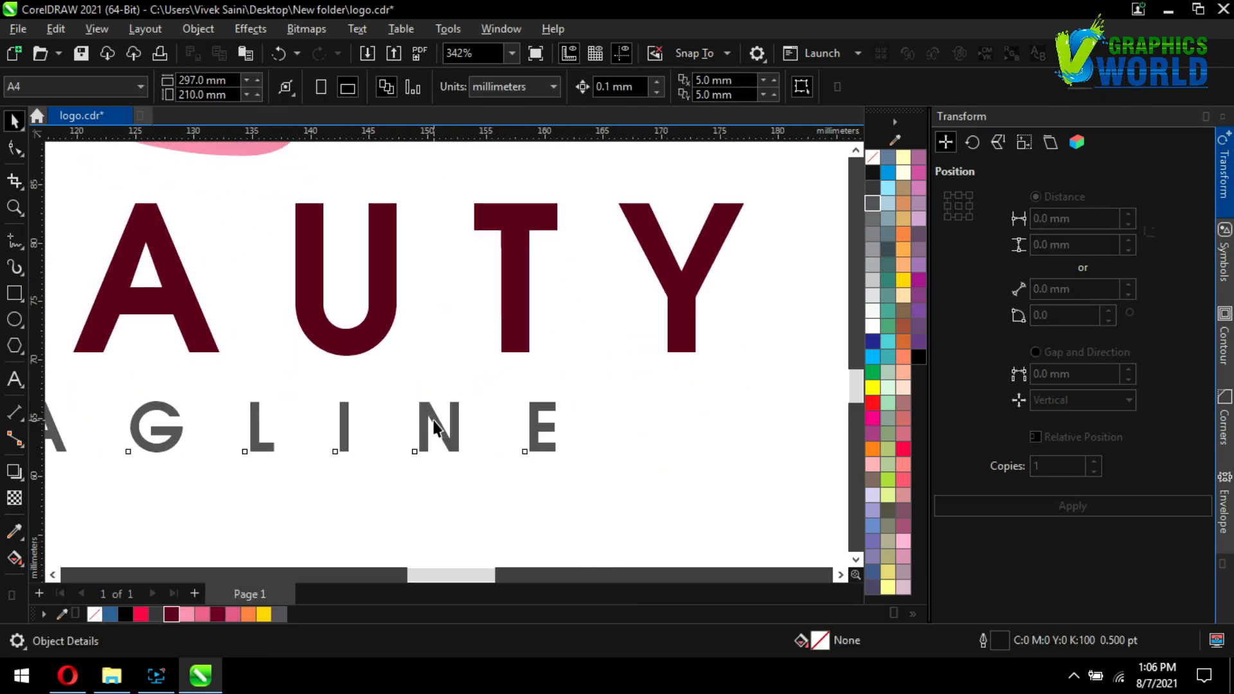
{"action": "left_click_drag", "start_coordinate": [435, 428], "coordinate": [445, 401]}
{"action": "scroll", "coordinate": [389, 320], "scroll_direction": "down", "scroll_amount": 3}
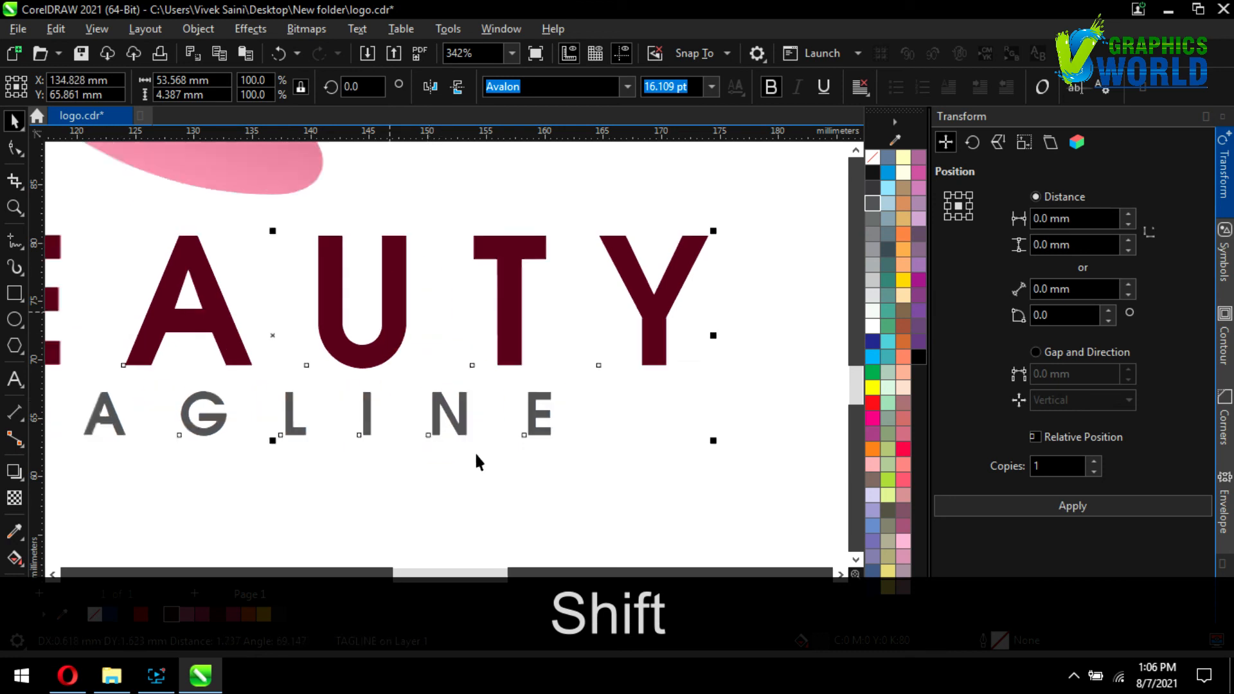
{"action": "left_click", "coordinate": [315, 373], "text": "shift"}
{"action": "left_click", "coordinate": [362, 292], "text": "shift"}
{"action": "key", "text": "shift+c"}
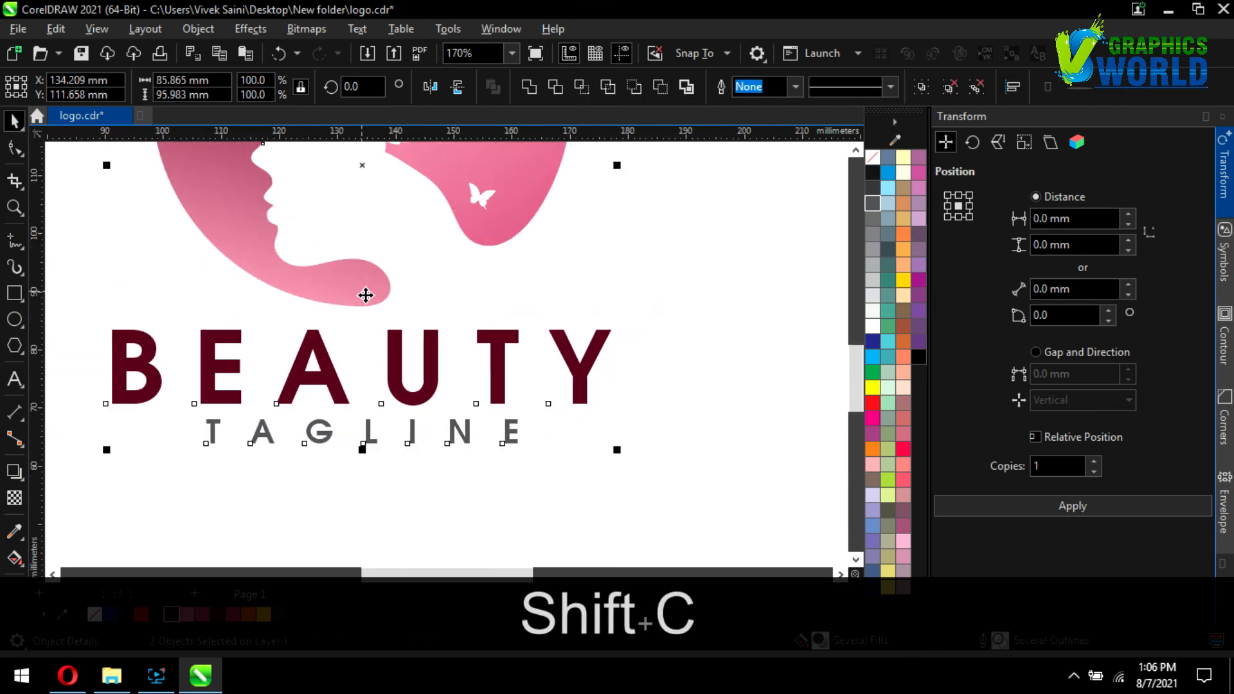
Zoom in on the complete logo to examine the emblem with its BEAUTY and TAGLINE text
{"action": "scroll", "coordinate": [377, 437], "scroll_direction": "down", "scroll_amount": 4}
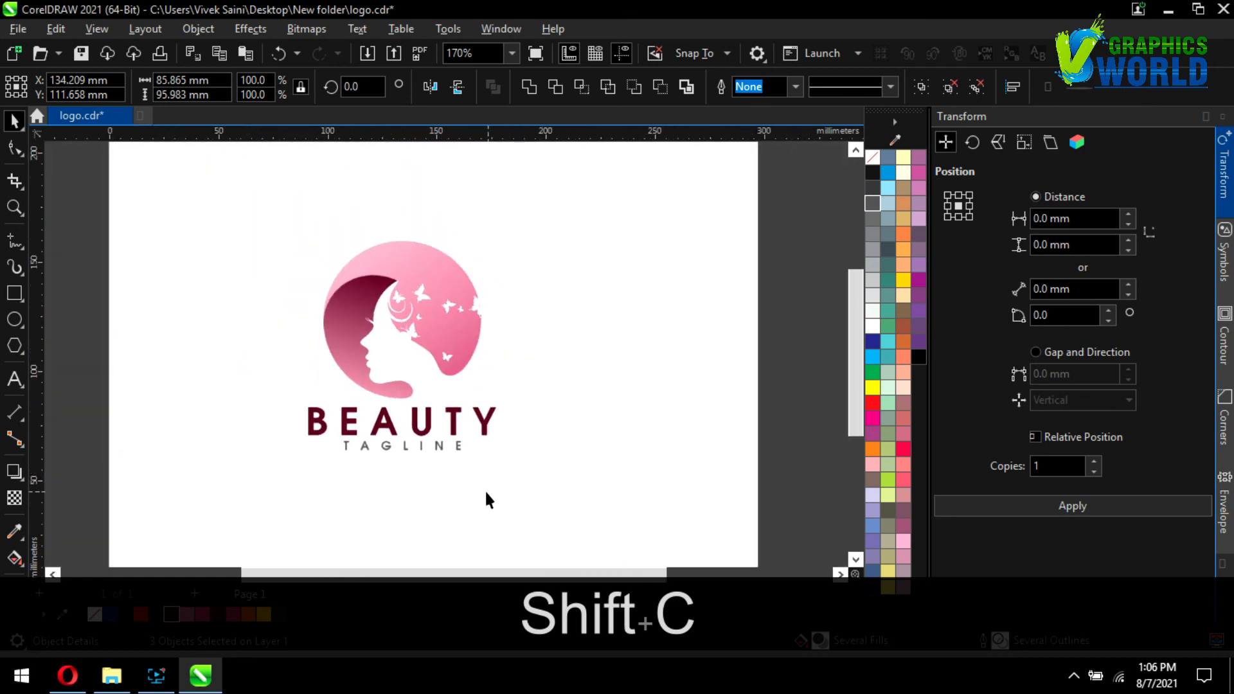
{"action": "left_click", "coordinate": [379, 489]}
{"action": "scroll", "coordinate": [449, 449], "scroll_direction": "up", "scroll_amount": 1}
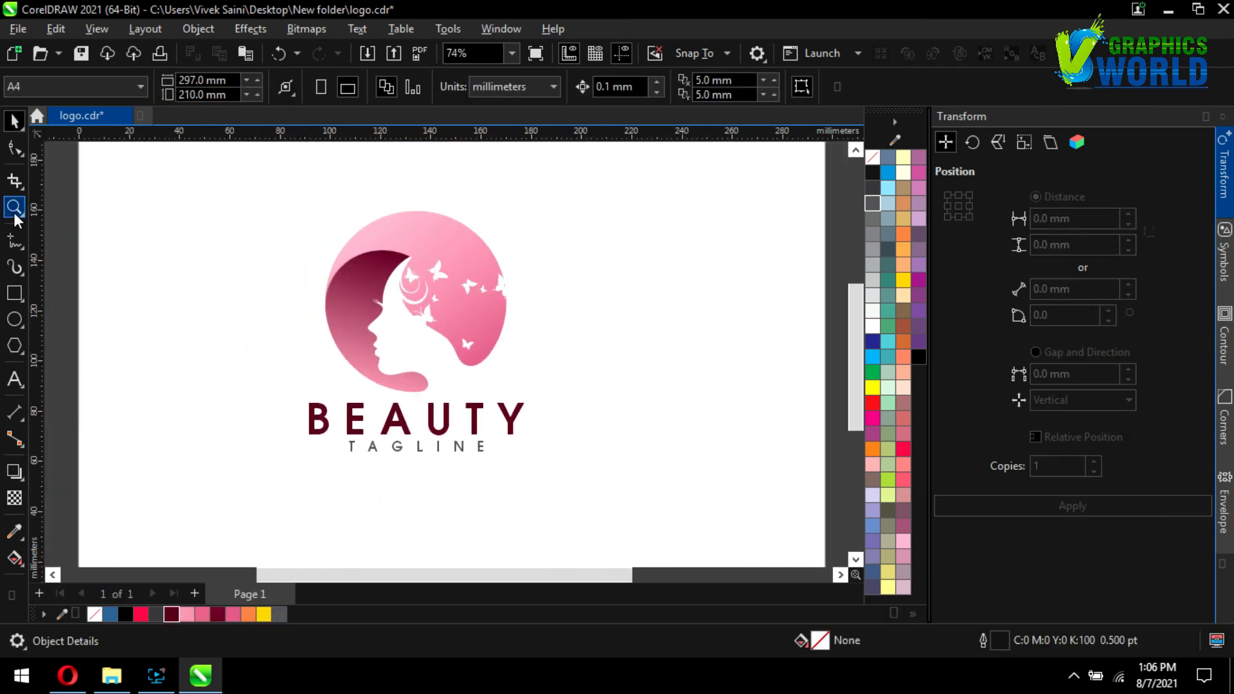
{"action": "key", "text": "z"}
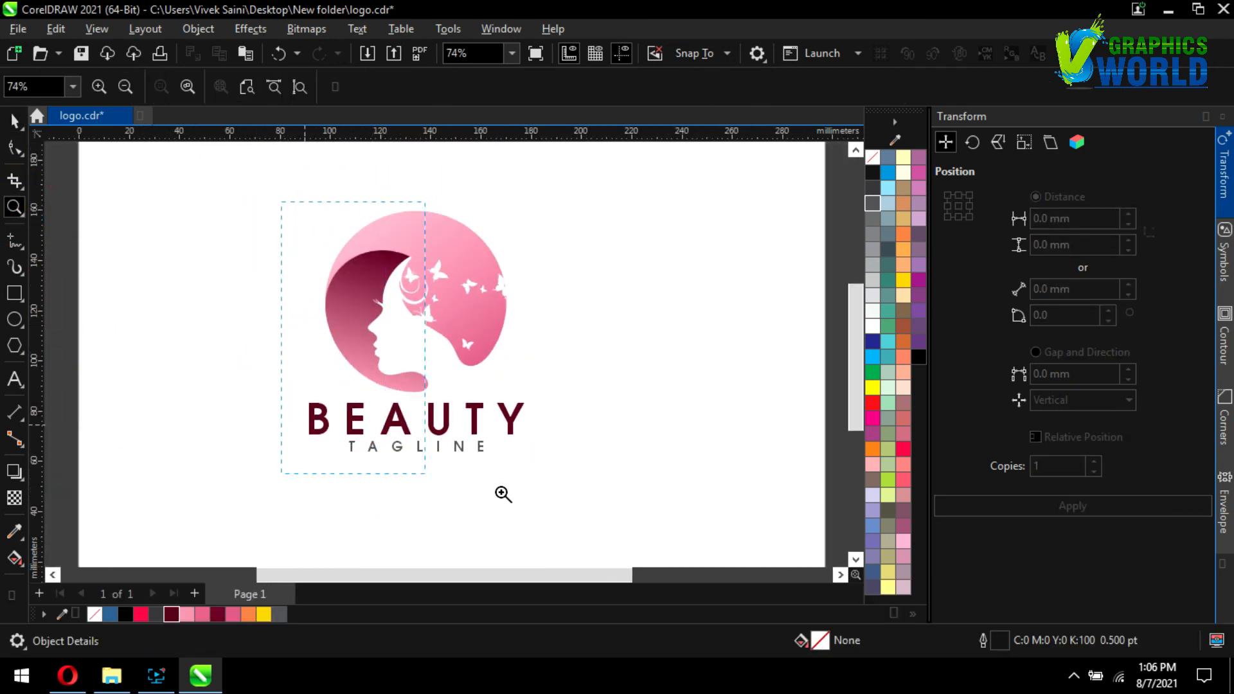